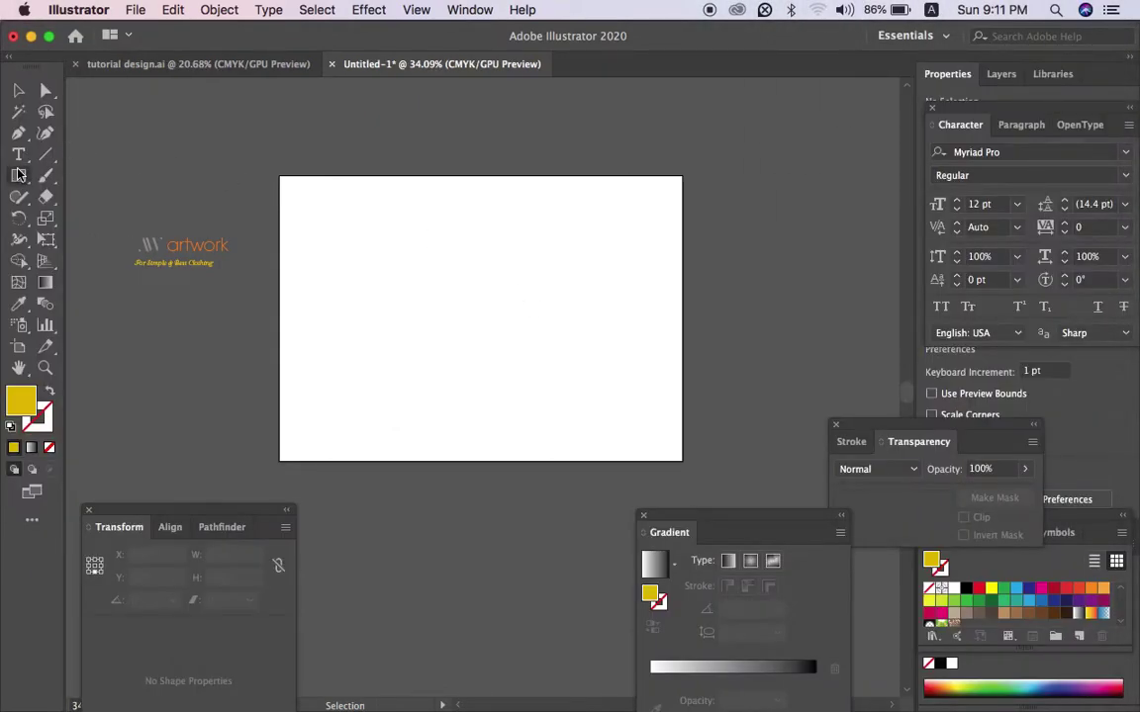
Step: Show rulers in inches and create a 20 × 10 in rectangle
{"action": "left_click", "coordinate": [18, 175]}
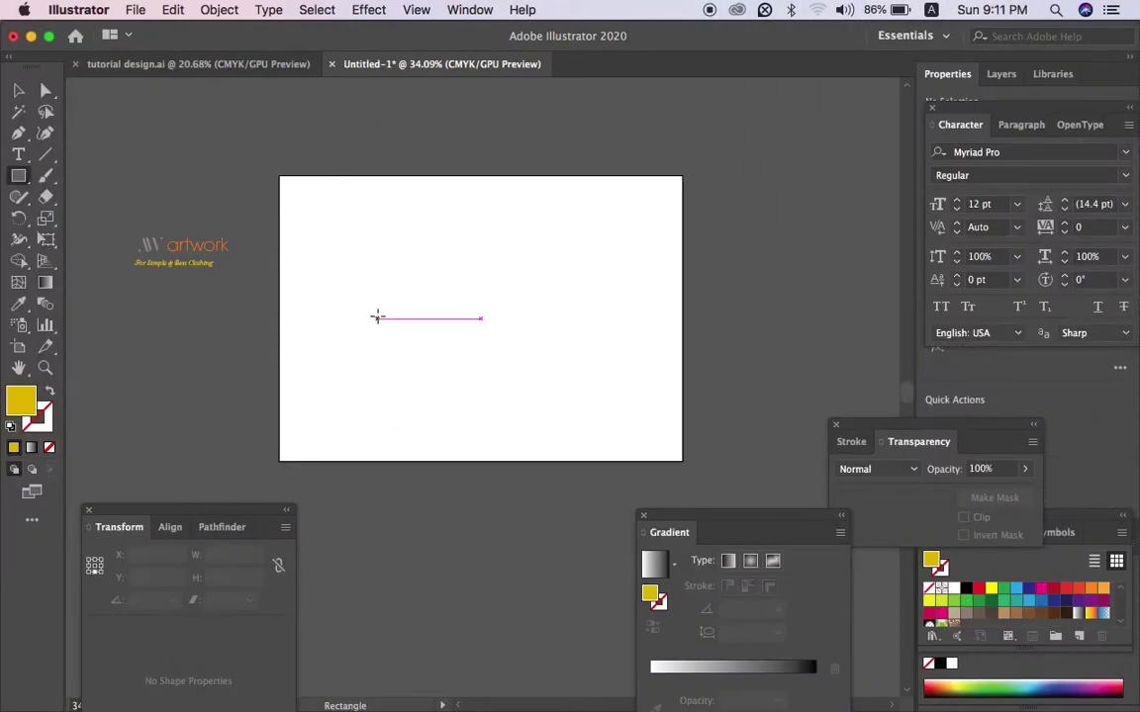
{"action": "key", "text": "ctrl+r"}
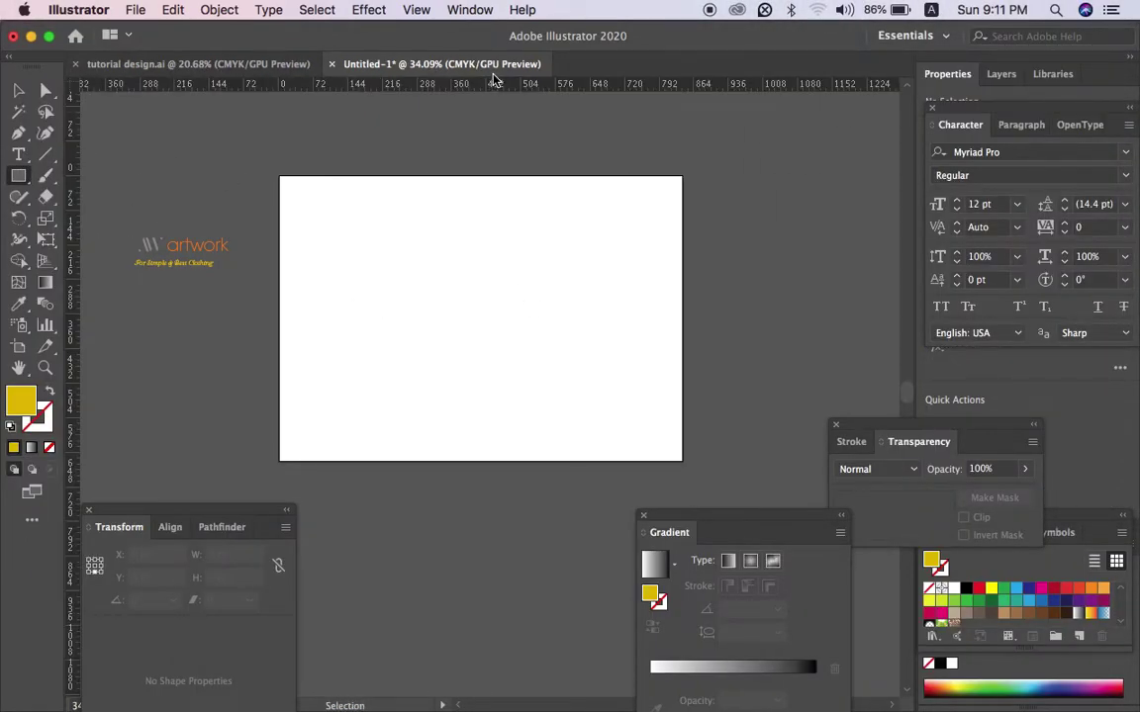
{"action": "right_click", "coordinate": [495, 89]}
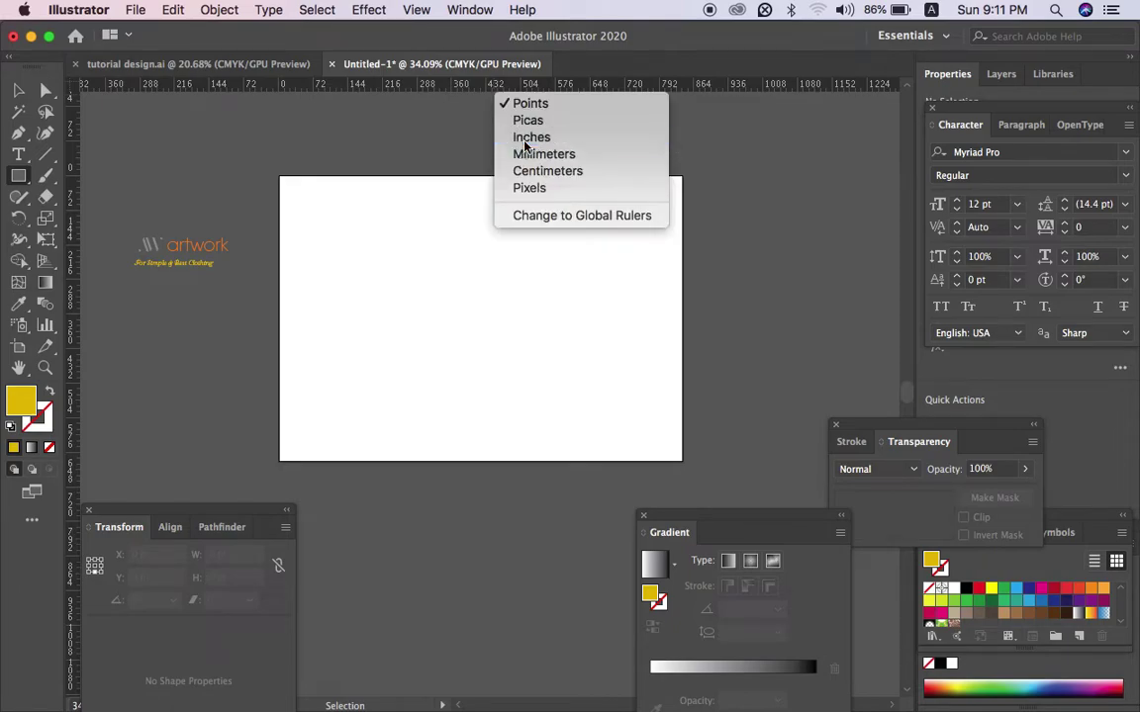
{"action": "left_click", "coordinate": [517, 138]}
{"action": "left_click", "coordinate": [489, 238]}
{"action": "type", "text": "20"}
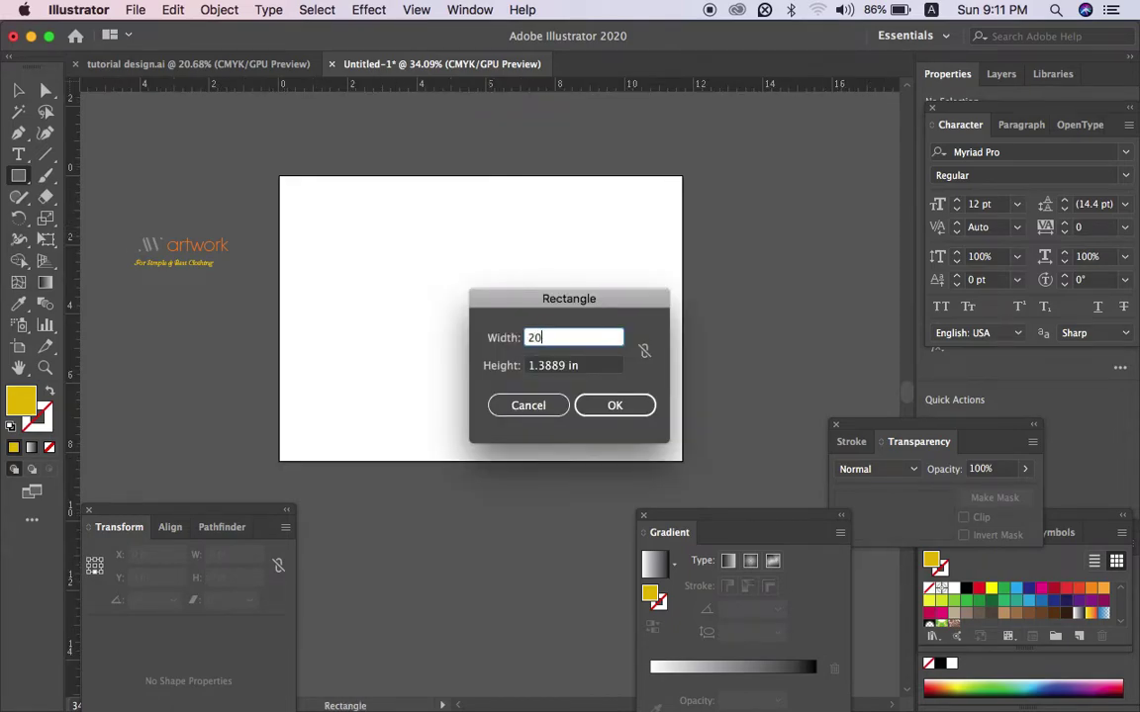
{"action": "key", "text": "Tab"}
{"action": "type", "text": "10"}
{"action": "key", "text": "Return"}
{"action": "key", "text": "v"}
Step: Move the rectangle aside and fit the artboard to it with Fit to Selected Art
{"action": "key", "text": "Tab"}
{"action": "key", "text": "super+minus"}
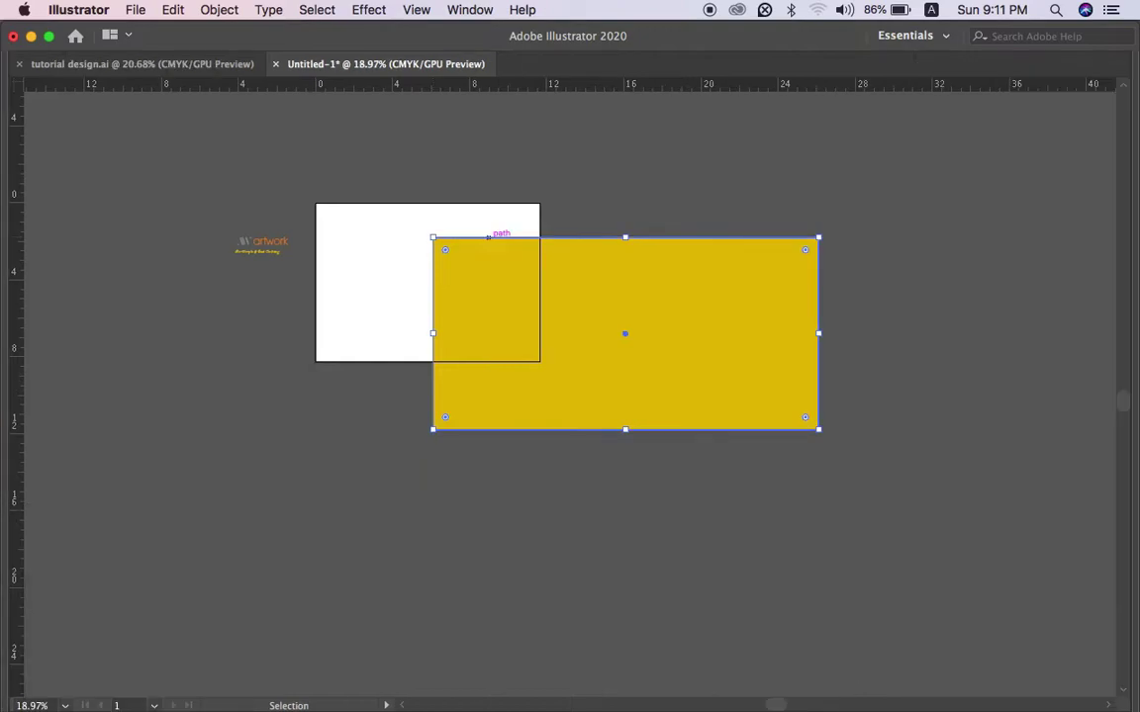
{"action": "left_click_drag", "start_coordinate": [624, 328], "coordinate": [753, 284]}
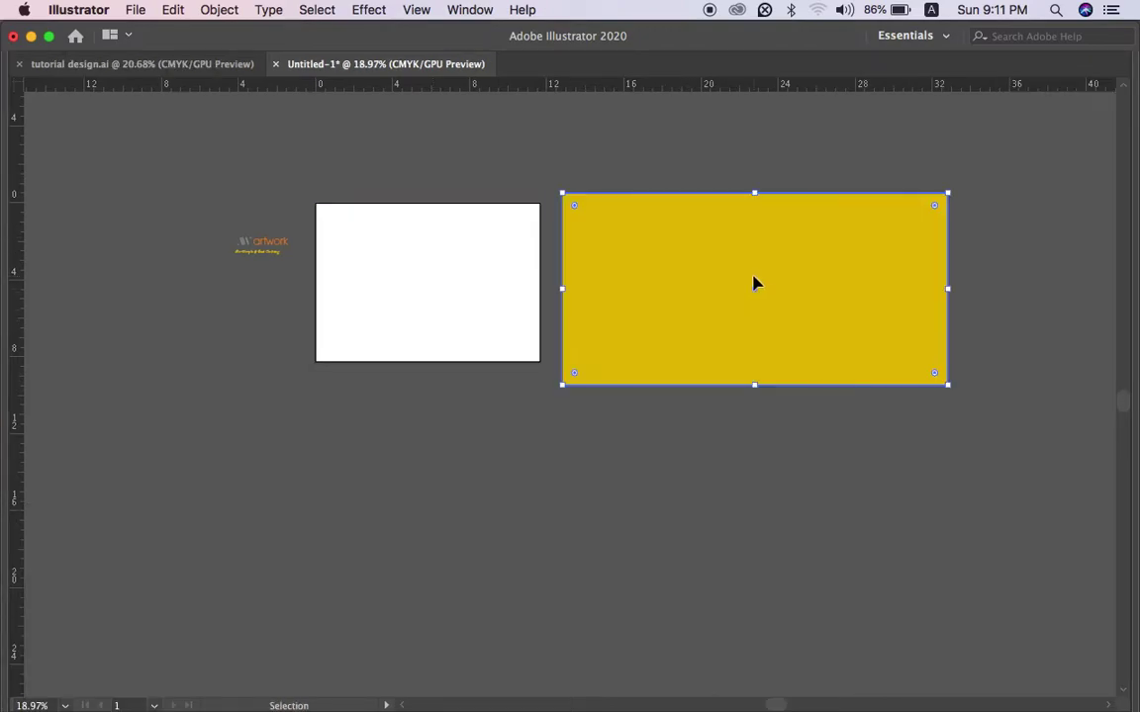
{"action": "left_click", "coordinate": [219, 8]}
{"action": "mouse_move", "coordinate": [239, 602]}
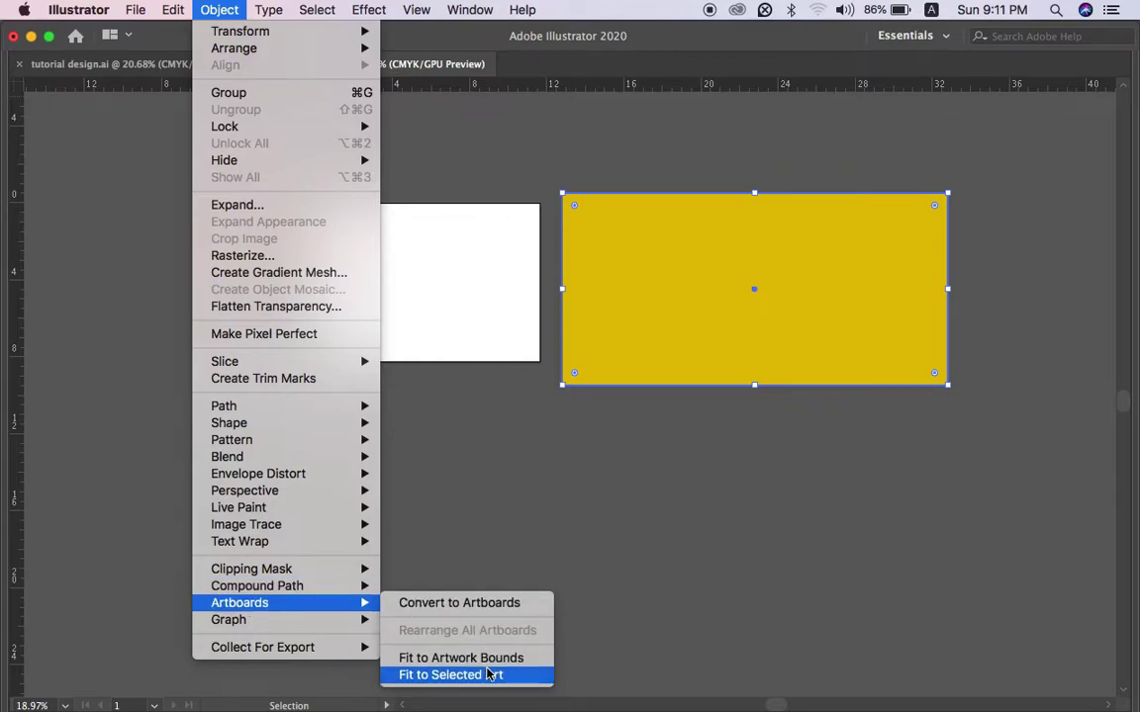
{"action": "left_click", "coordinate": [457, 674]}
Step: Reselect the rectangle and fill it with the default white-to-black gradient
{"action": "scroll", "coordinate": [579, 522], "scroll_direction": "up", "scroll_amount": 3}
{"action": "scroll", "coordinate": [585, 491], "scroll_direction": "right", "scroll_amount": 3}
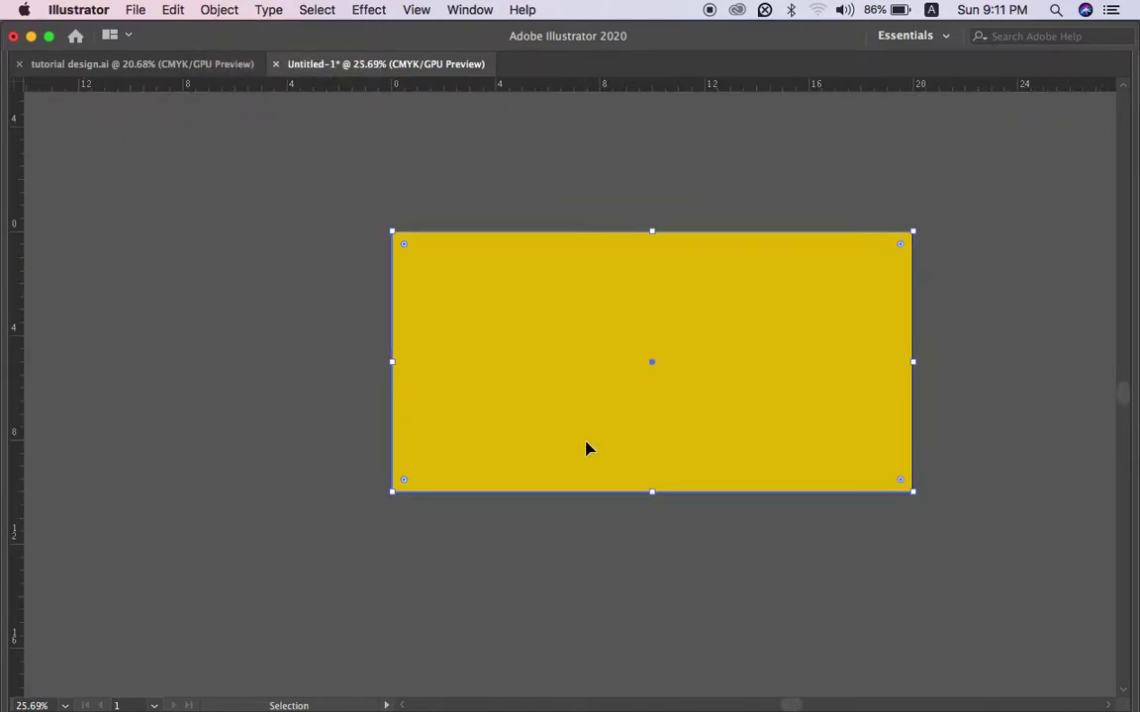
{"action": "scroll", "coordinate": [643, 384], "scroll_direction": "right", "scroll_amount": 2}
{"action": "left_click", "coordinate": [585, 165]}
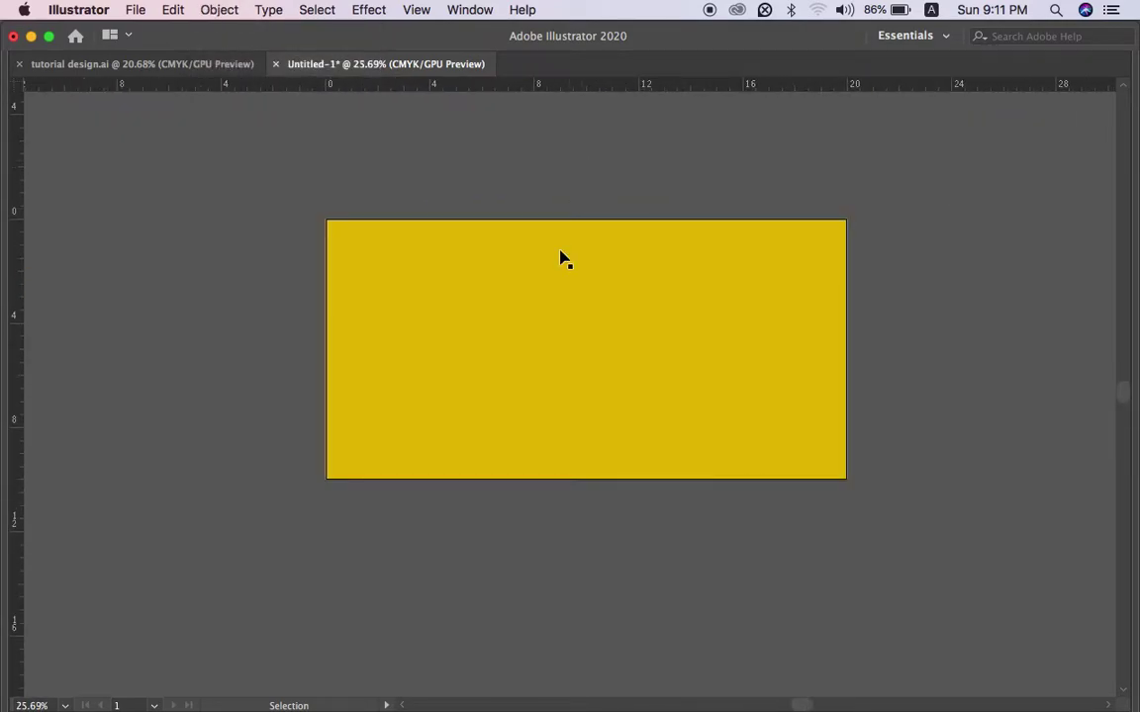
{"action": "left_click", "coordinate": [555, 269]}
{"action": "key", "text": "Tab"}
{"action": "key", "text": "period"}
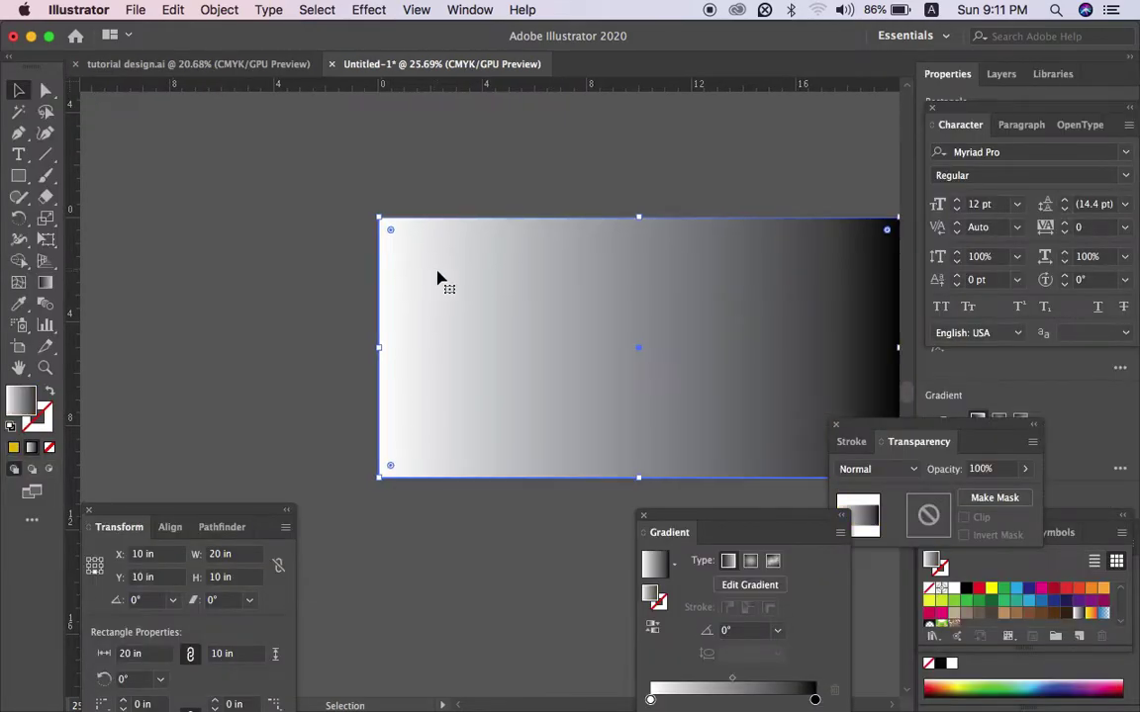
Step: Switch the right gradient stop to CMYK and make it orange
{"action": "double_click", "coordinate": [816, 699]}
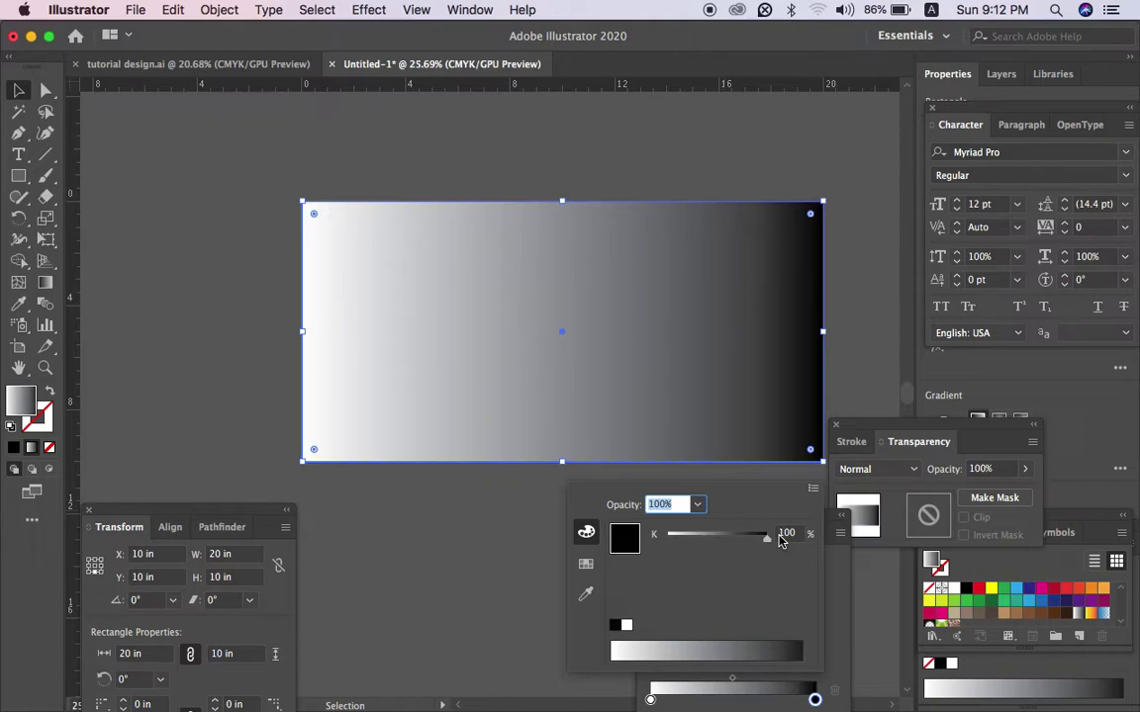
{"action": "left_click", "coordinate": [815, 701]}
{"action": "double_click", "coordinate": [815, 700]}
{"action": "left_click", "coordinate": [812, 491]}
{"action": "left_click", "coordinate": [838, 560]}
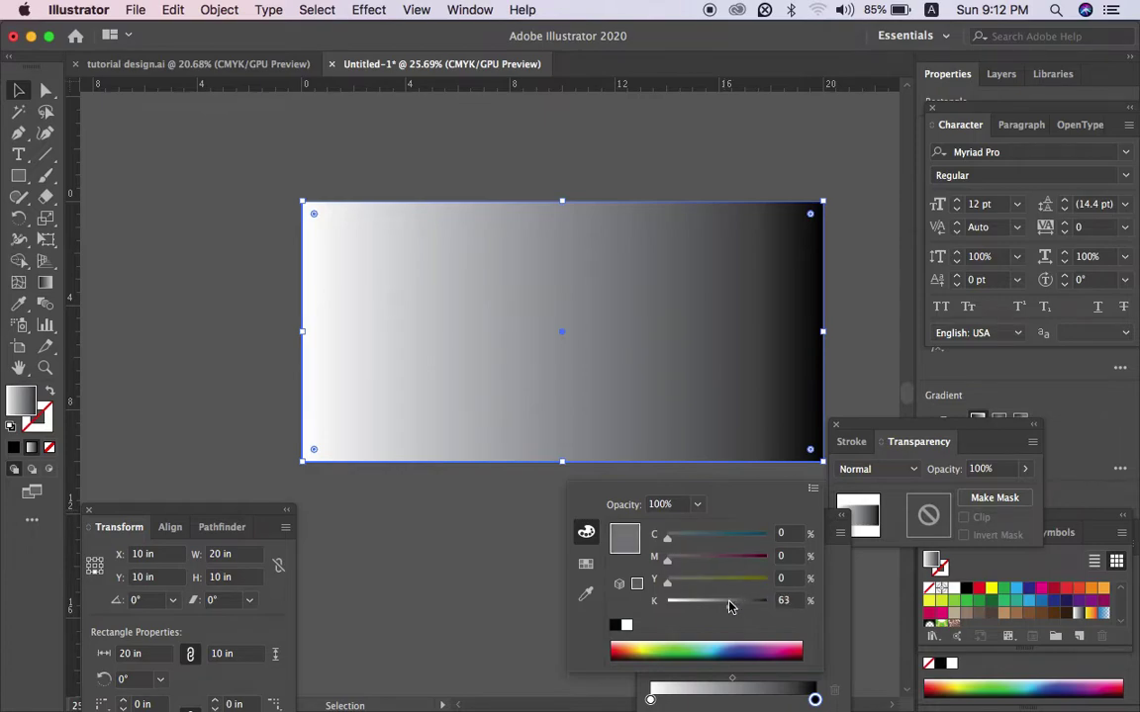
{"action": "mouse_move", "coordinate": [758, 603]}
{"action": "left_mouse_down"}
{"action": "mouse_move", "coordinate": [686, 602]}
{"action": "mouse_move", "coordinate": [776, 582]}
{"action": "mouse_move", "coordinate": [714, 560]}
{"action": "left_mouse_up"}
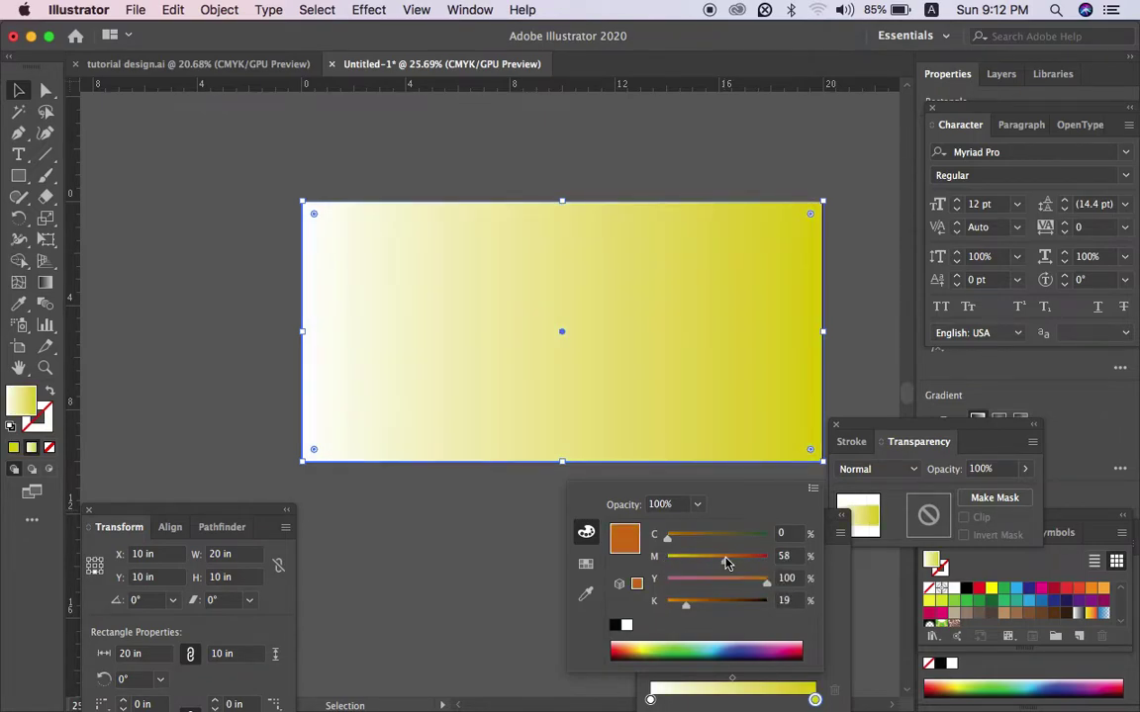
Step: Set the left gradient stop to golden yellow in CMYK
{"action": "double_click", "coordinate": [650, 701]}
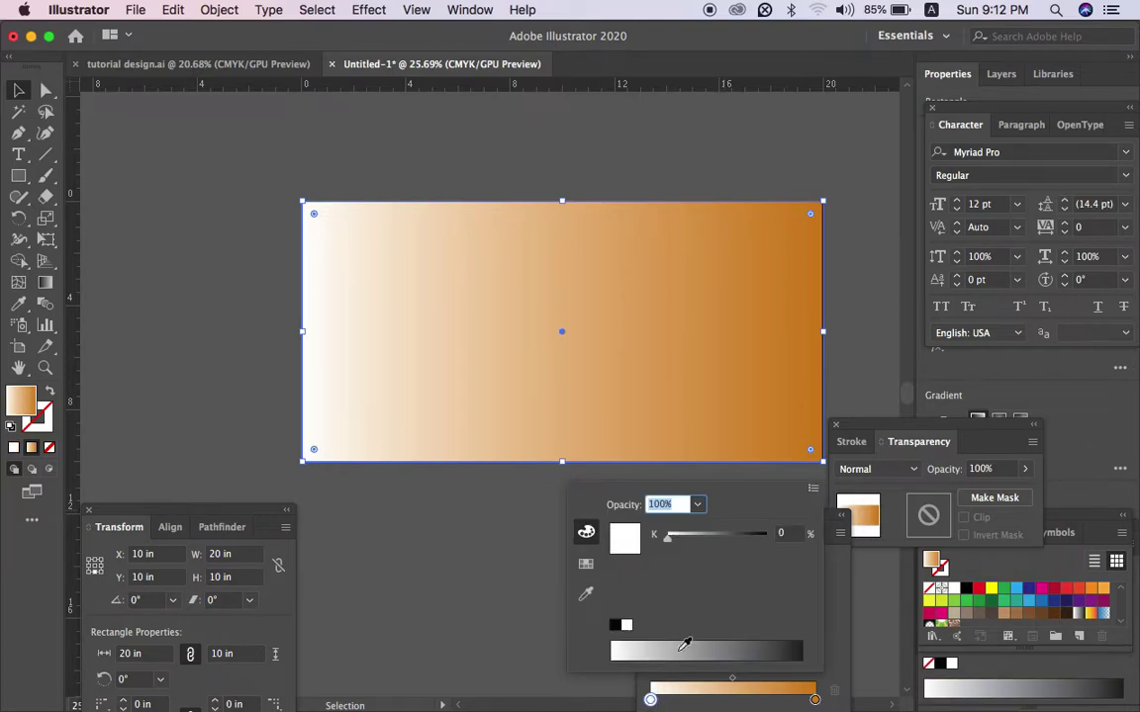
{"action": "left_click", "coordinate": [813, 488]}
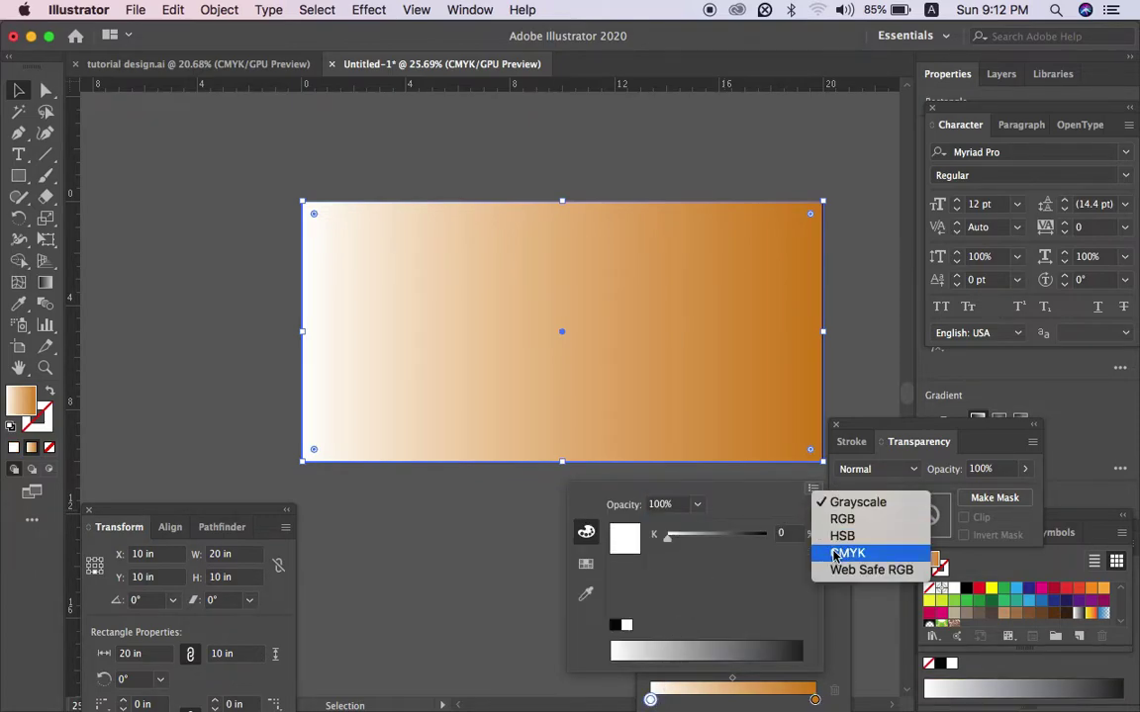
{"action": "left_click", "coordinate": [835, 555]}
{"action": "left_click", "coordinate": [771, 580]}
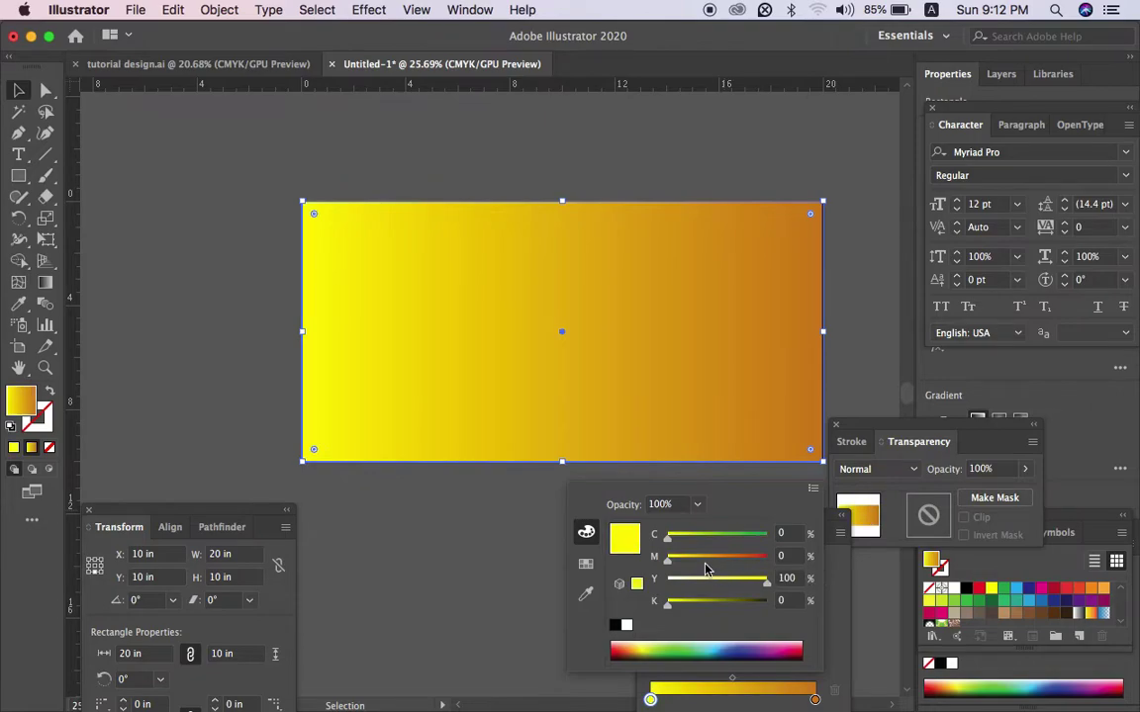
{"action": "mouse_move", "coordinate": [669, 557]}
{"action": "left_mouse_down"}
{"action": "mouse_move", "coordinate": [704, 560]}
{"action": "mouse_move", "coordinate": [695, 560]}
{"action": "left_mouse_up"}
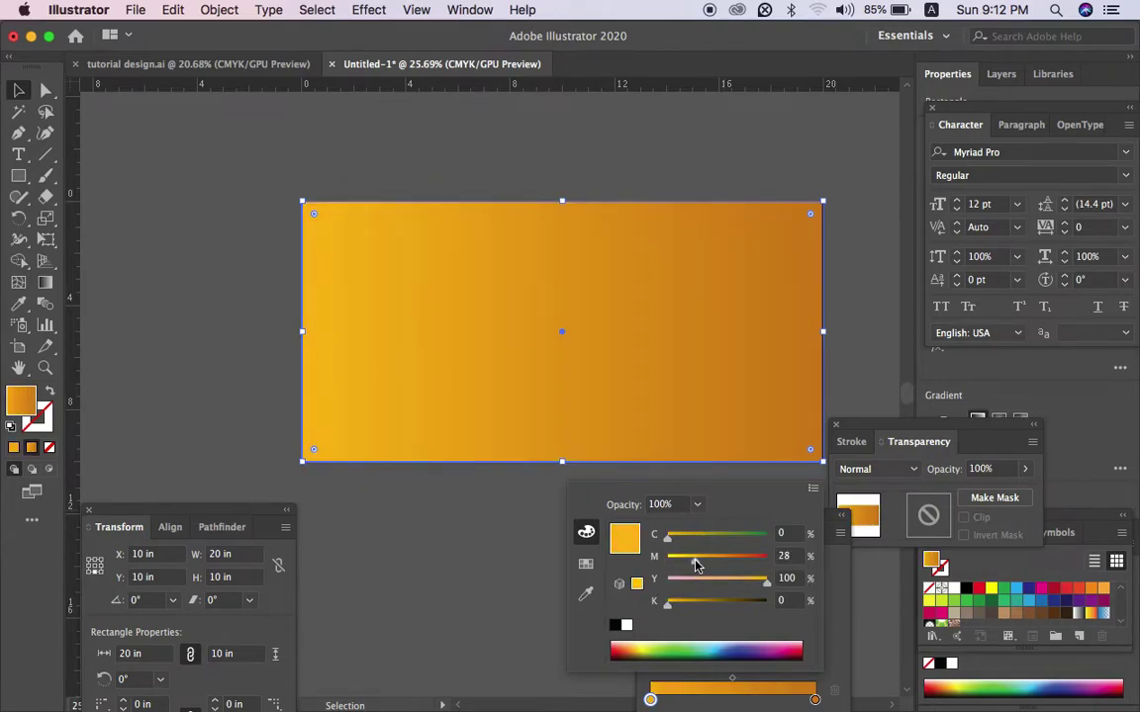
{"action": "left_click", "coordinate": [814, 699]}
Step: Adjust the right stop to a brighter red-orange by removing black and adding magenta
{"action": "double_click", "coordinate": [814, 700]}
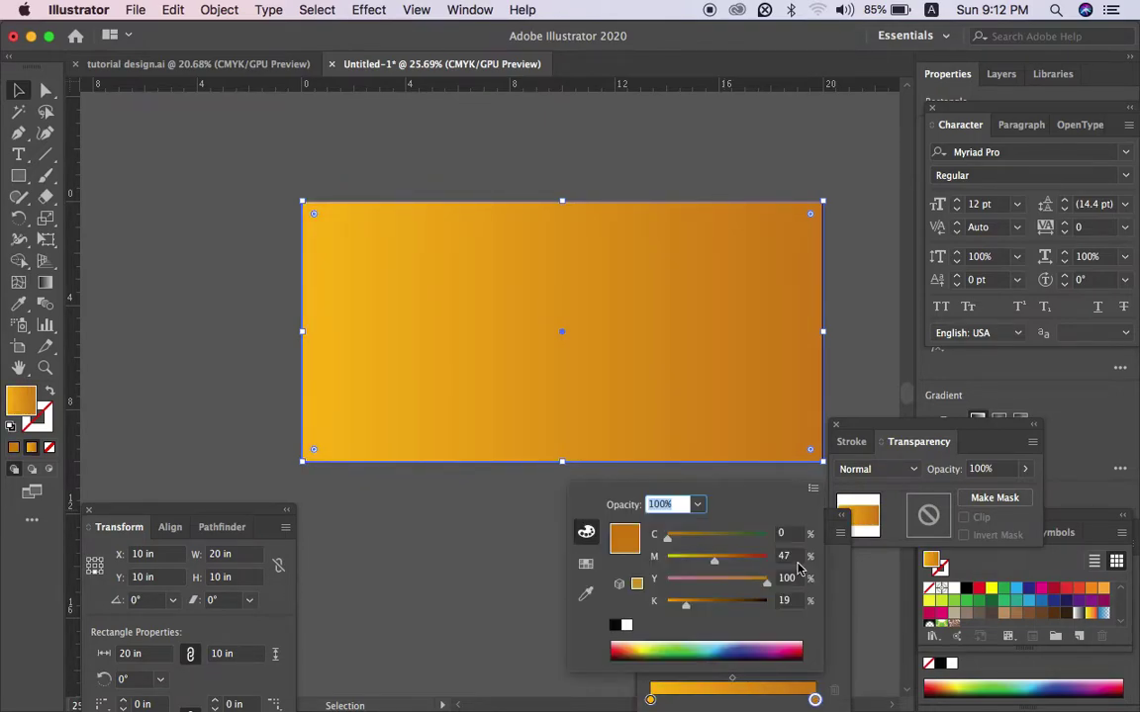
{"action": "left_click_drag", "start_coordinate": [681, 604], "coordinate": [665, 602]}
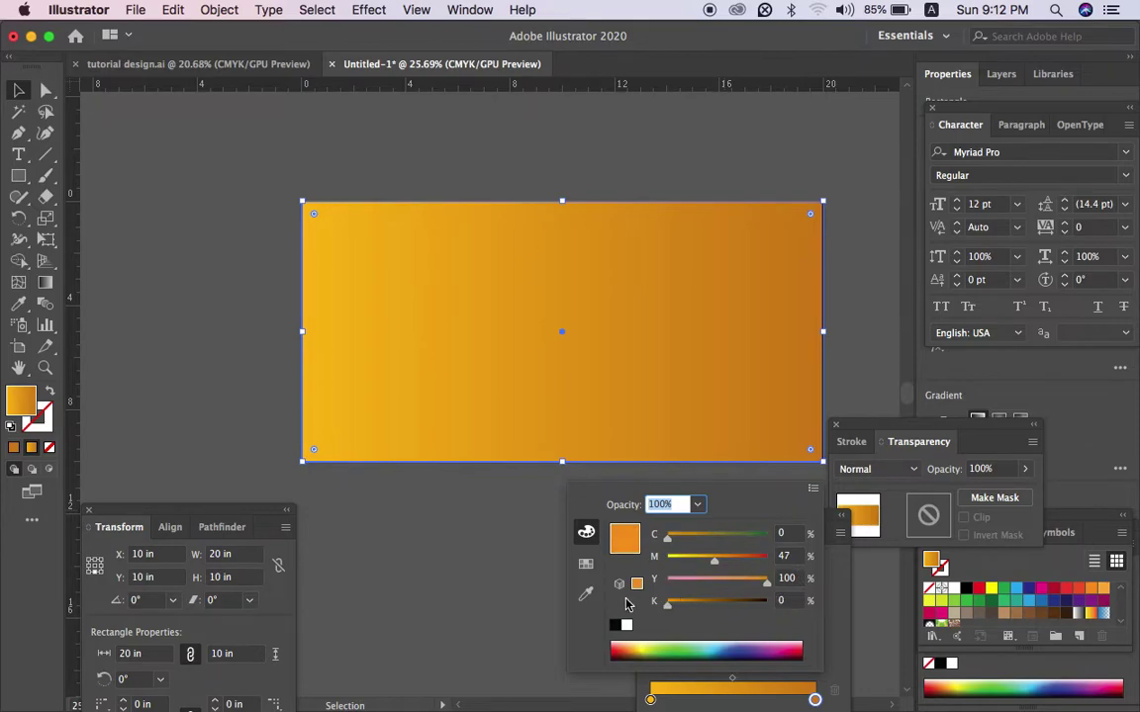
{"action": "left_click_drag", "start_coordinate": [727, 564], "coordinate": [749, 562]}
{"action": "left_click", "coordinate": [456, 534]}
Step: Try a freeform gradient, adding and then removing extra colour points
{"action": "scroll", "coordinate": [456, 535], "scroll_direction": "down", "scroll_amount": 2}
{"action": "scroll", "coordinate": [456, 534], "scroll_direction": "right", "scroll_amount": 2}
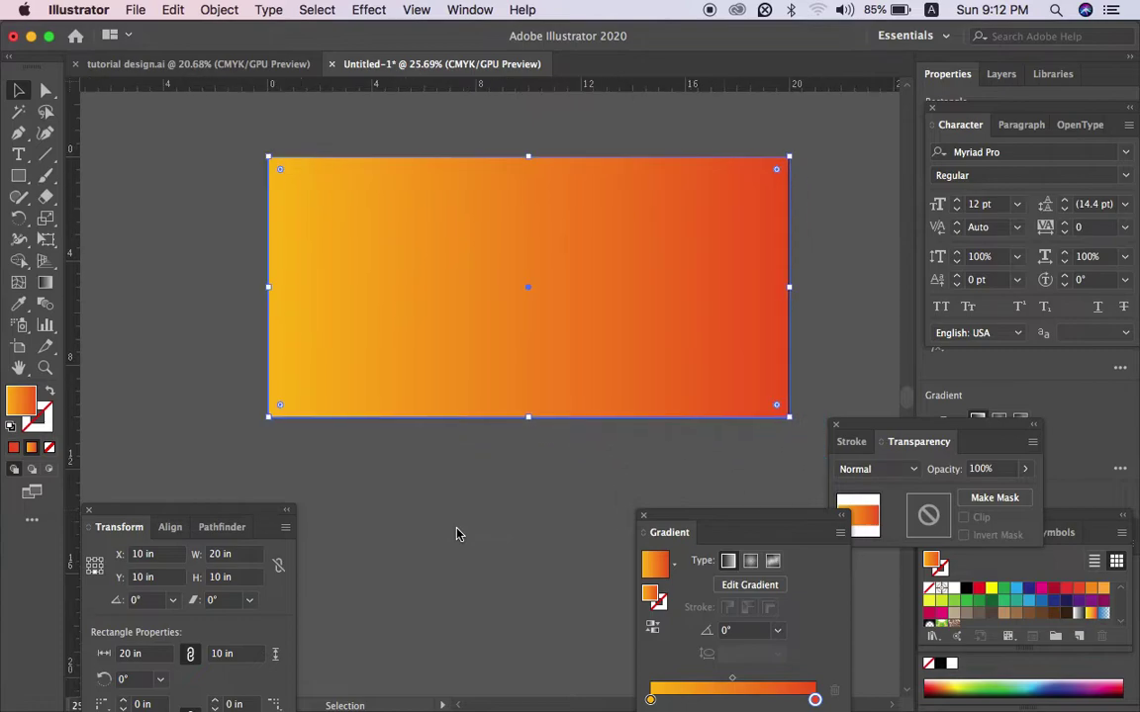
{"action": "left_click", "coordinate": [45, 282]}
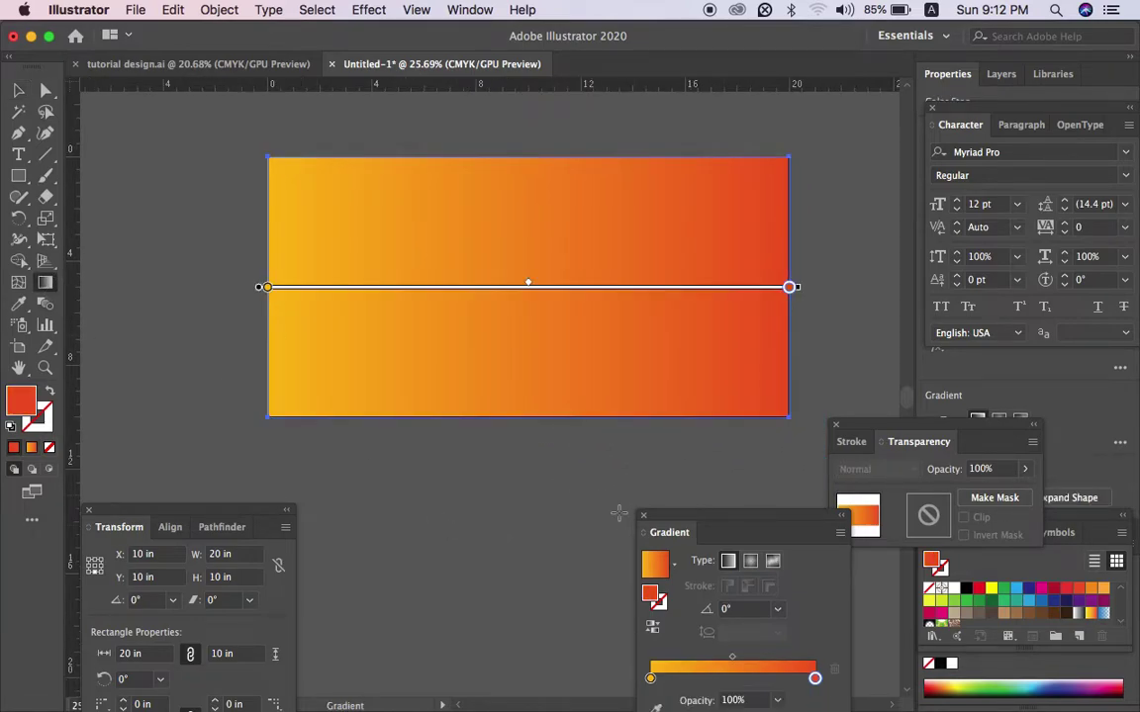
{"action": "left_click", "coordinate": [749, 562]}
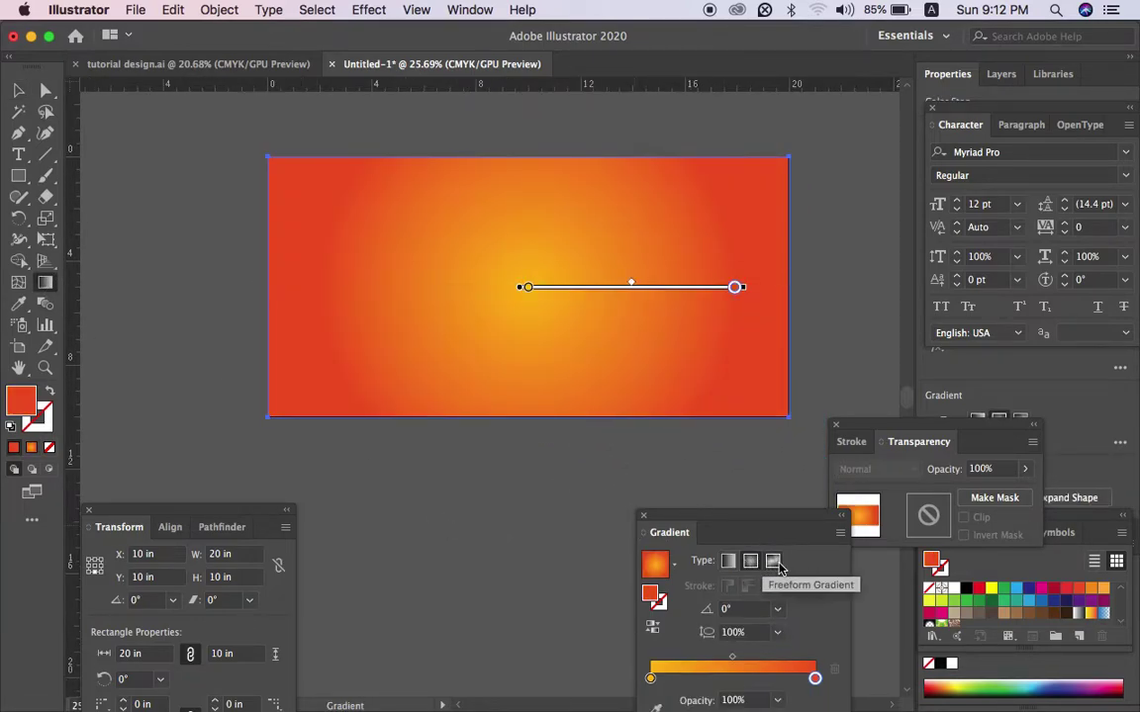
{"action": "left_click", "coordinate": [774, 562]}
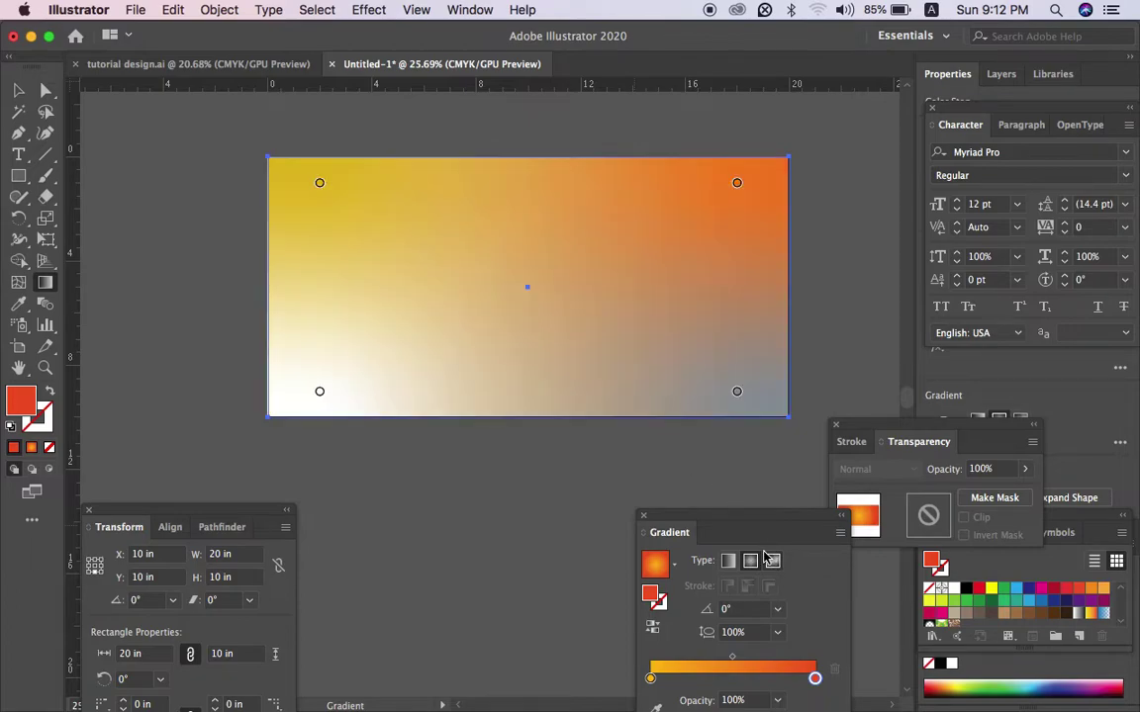
{"action": "left_click", "coordinate": [461, 224]}
{"action": "left_click", "coordinate": [627, 275]}
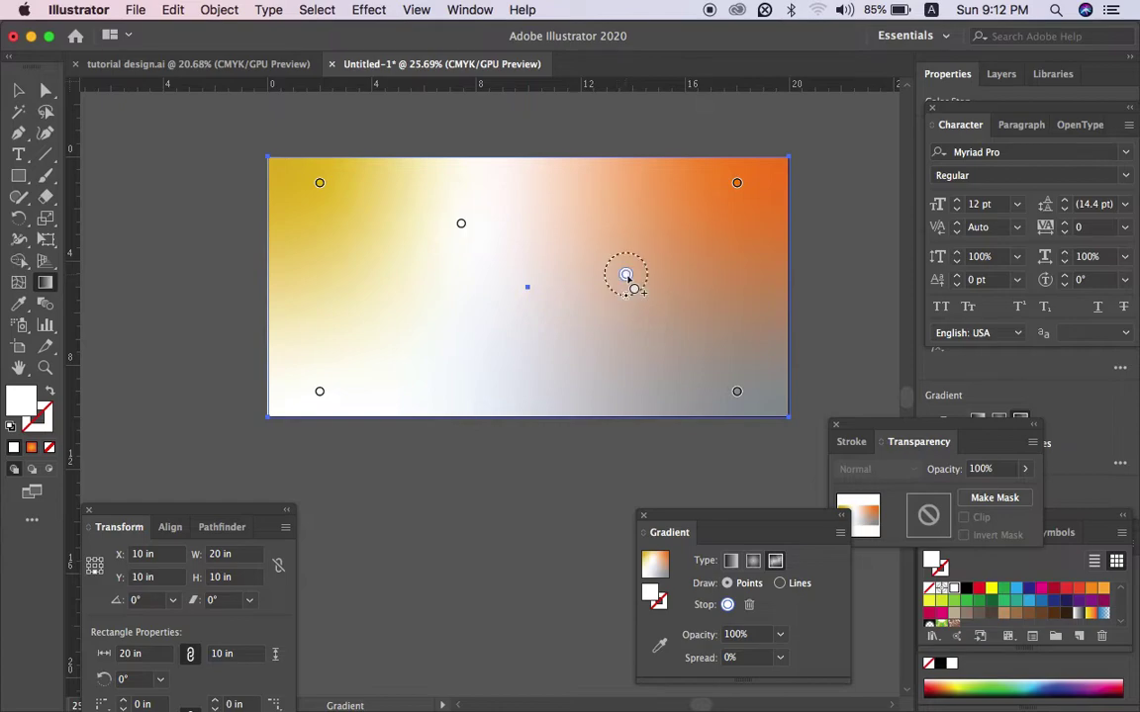
{"action": "key", "text": "Delete"}
{"action": "key", "text": "v"}
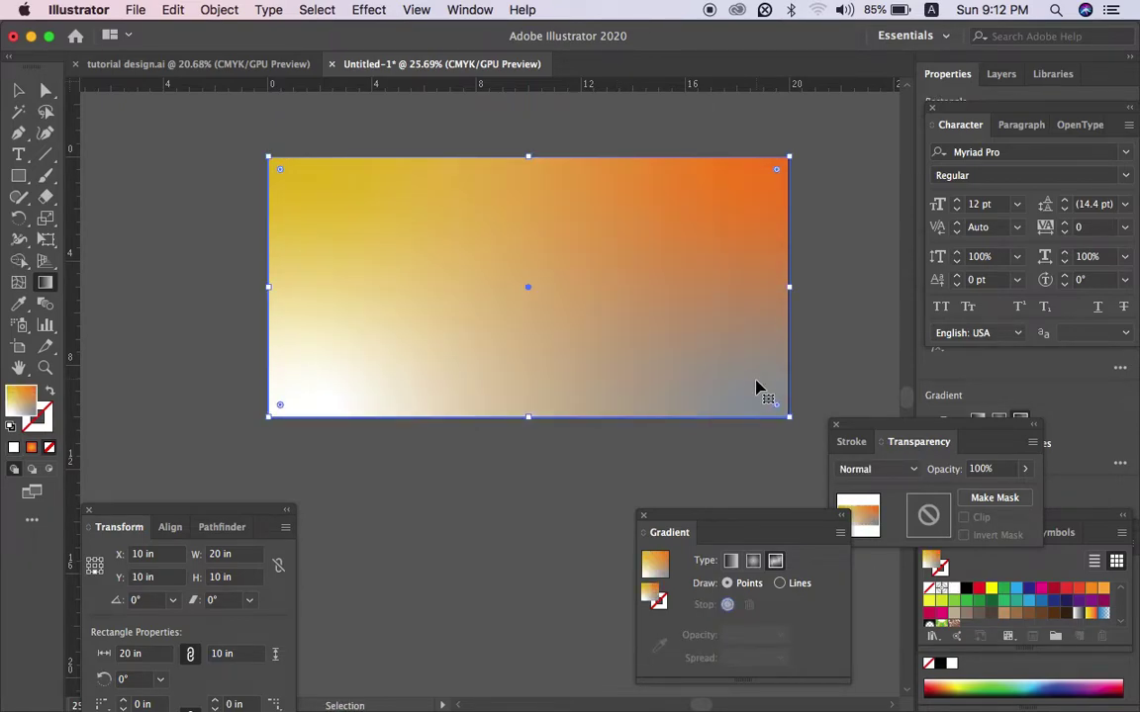
{"action": "key", "text": "g"}
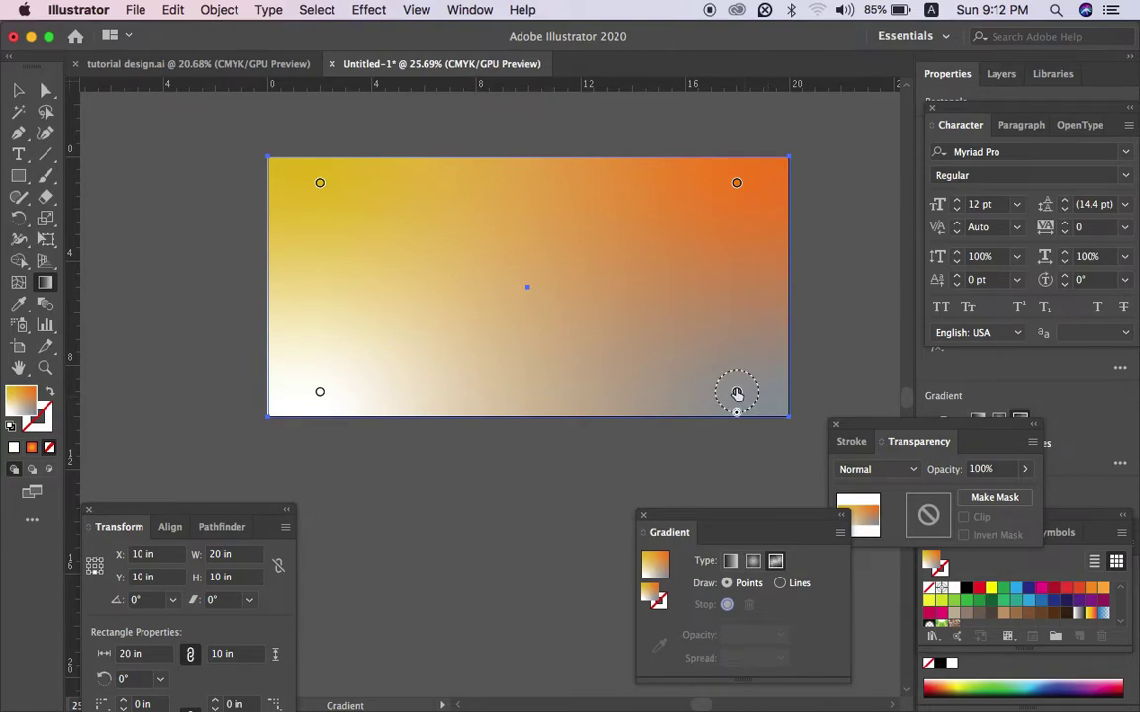
Step: Recolour the bottom-right colour point to yellow-orange
{"action": "double_click", "coordinate": [737, 392]}
{"action": "left_click_drag", "start_coordinate": [627, 502], "coordinate": [591, 501]}
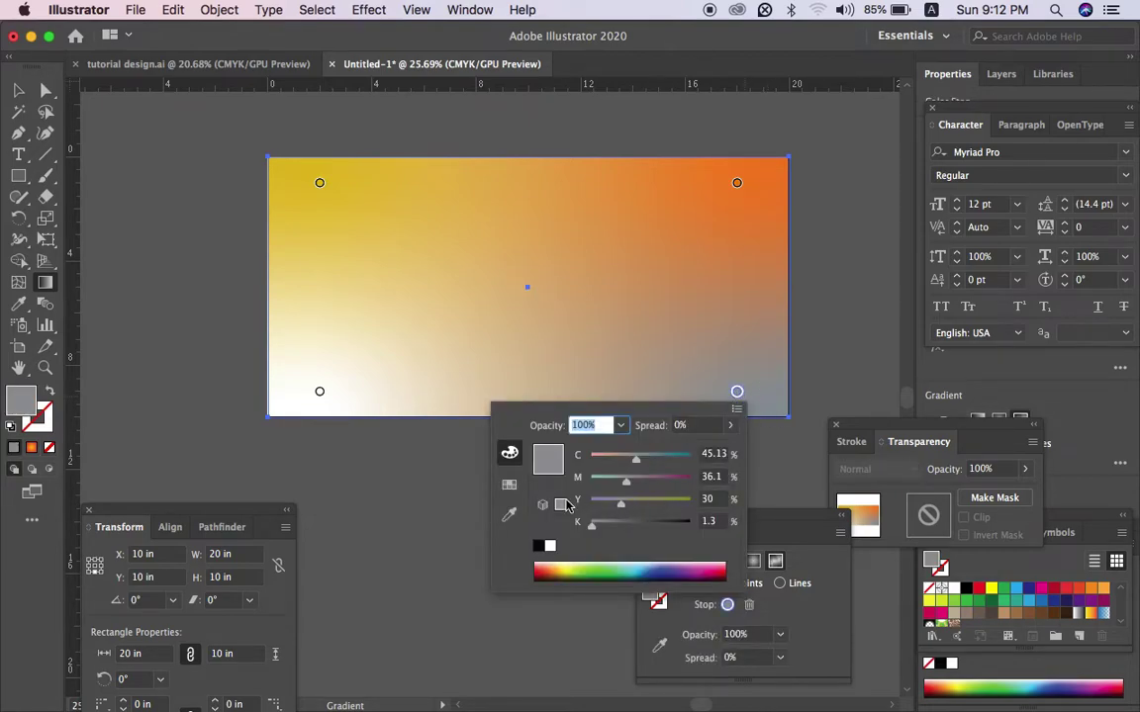
{"action": "mouse_move", "coordinate": [622, 461]}
{"action": "left_mouse_down"}
{"action": "mouse_move", "coordinate": [590, 457]}
{"action": "mouse_move", "coordinate": [591, 481]}
{"action": "left_mouse_up"}
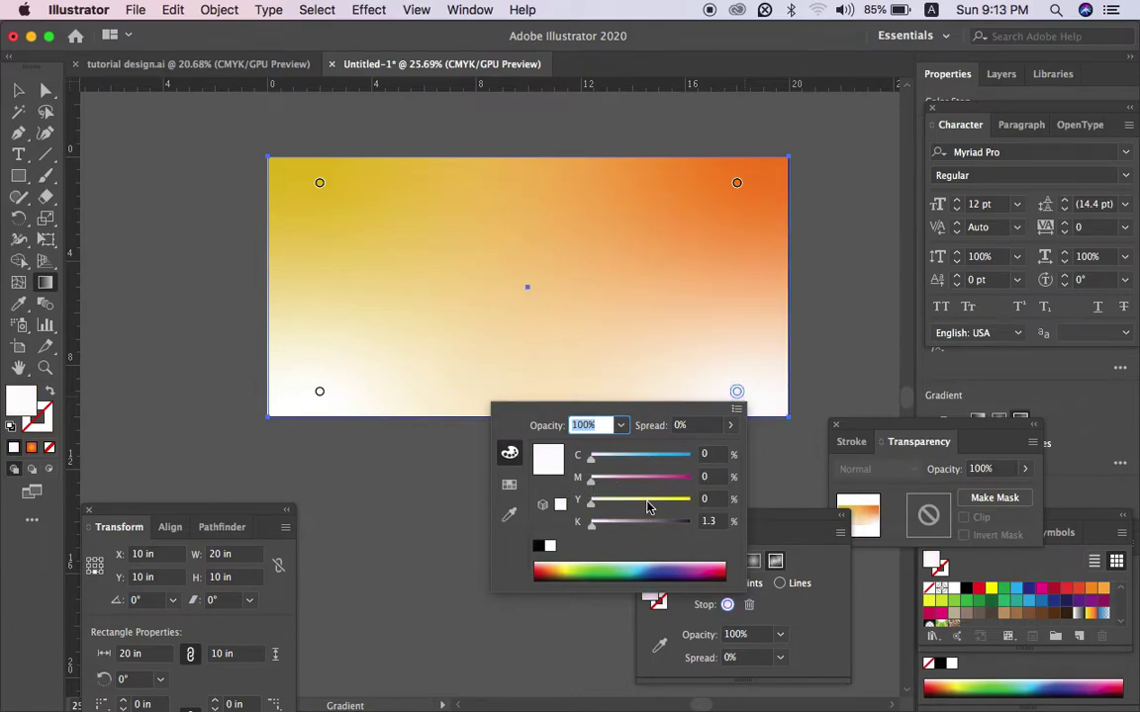
{"action": "left_click_drag", "start_coordinate": [648, 508], "coordinate": [720, 507]}
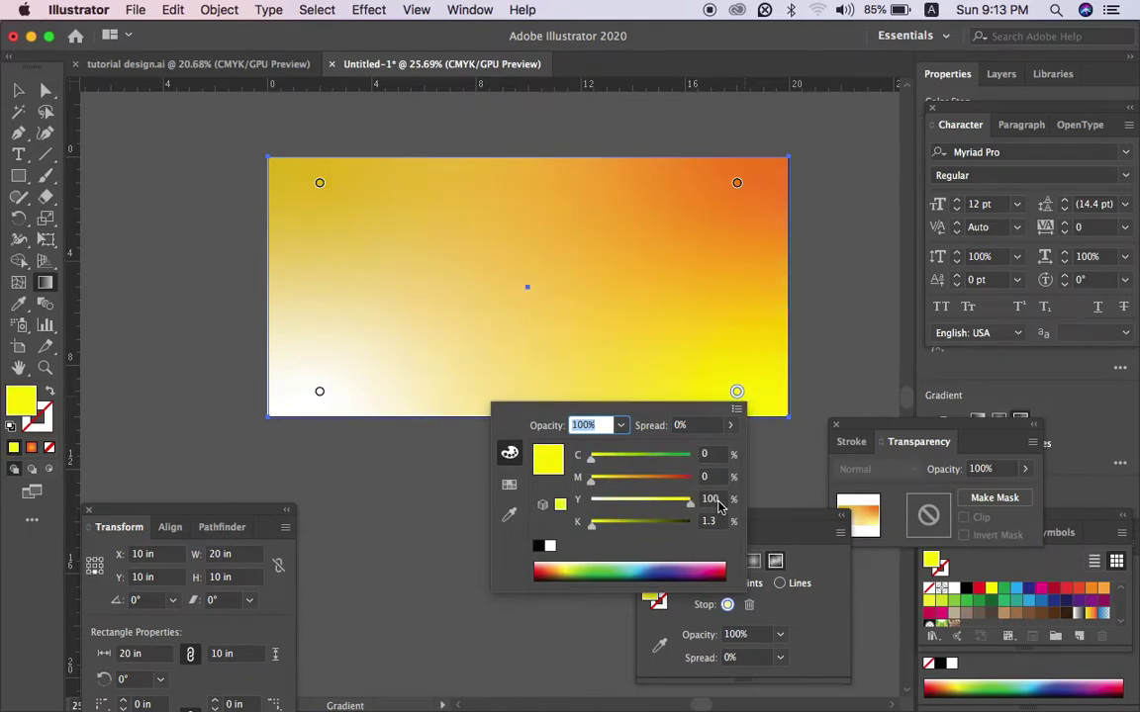
{"action": "left_click", "coordinate": [634, 482]}
{"action": "left_click_drag", "start_coordinate": [631, 484], "coordinate": [615, 485]}
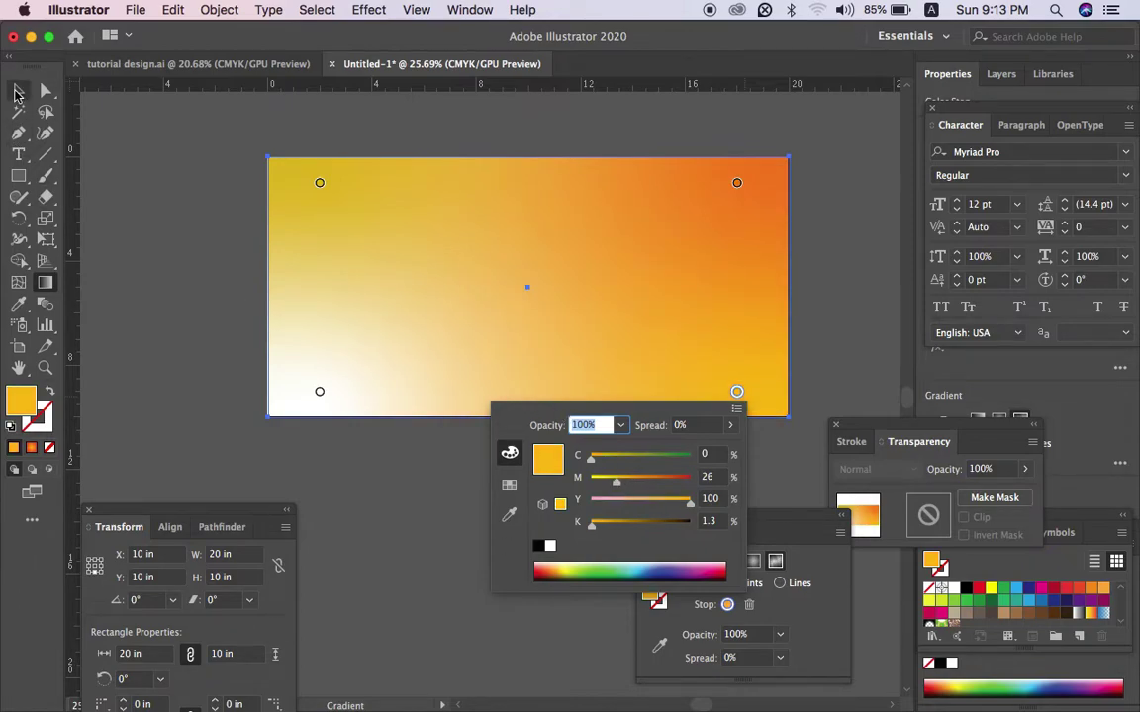
{"action": "left_click", "coordinate": [87, 131]}
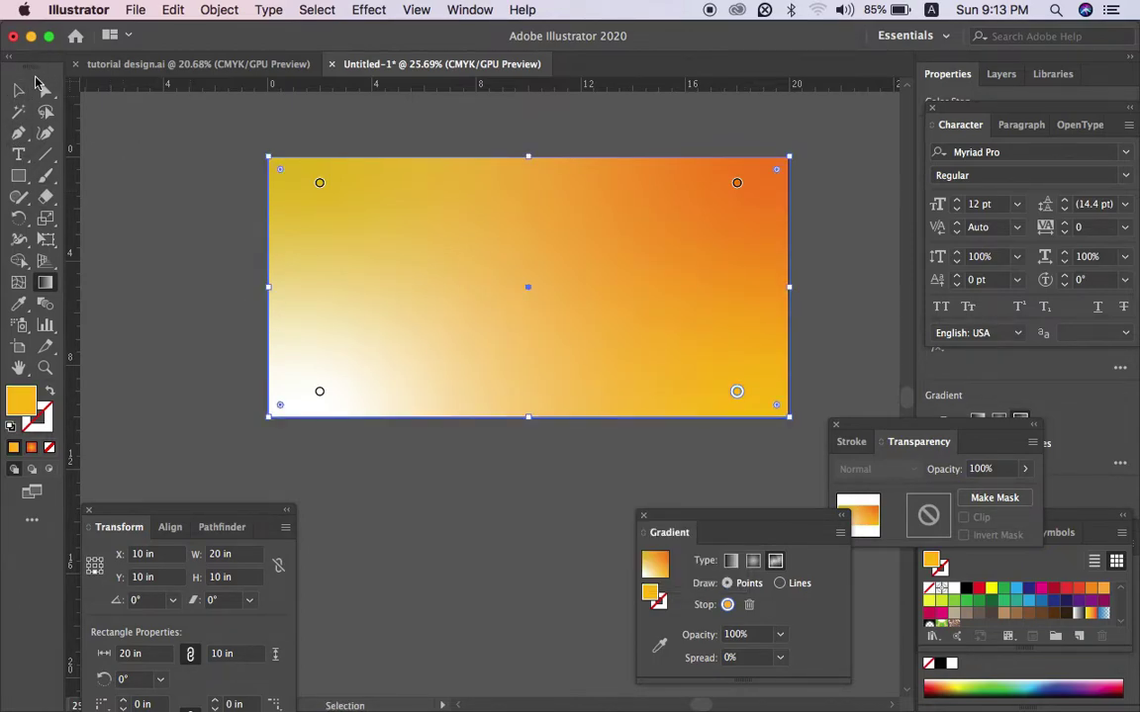
{"action": "left_click", "coordinate": [18, 90]}
Step: Make the rectangle's gradient radial, running from top-left to bottom-right corner
{"action": "left_click", "coordinate": [221, 228]}
{"action": "left_click", "coordinate": [334, 275]}
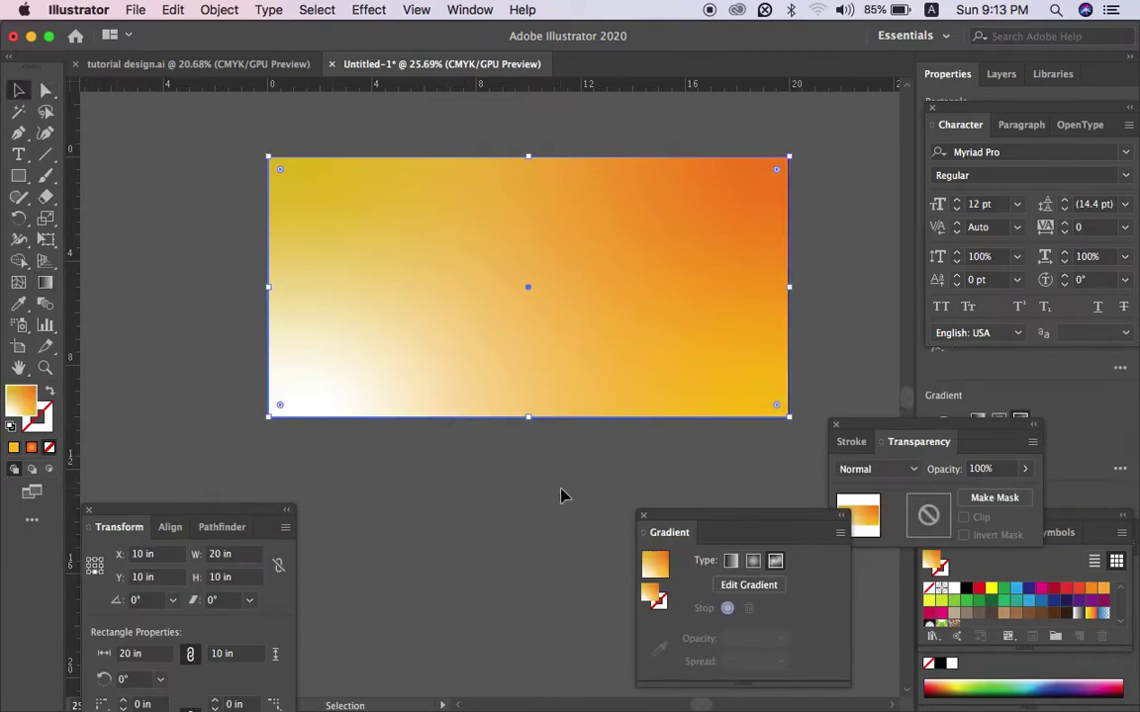
{"action": "left_click", "coordinate": [752, 562]}
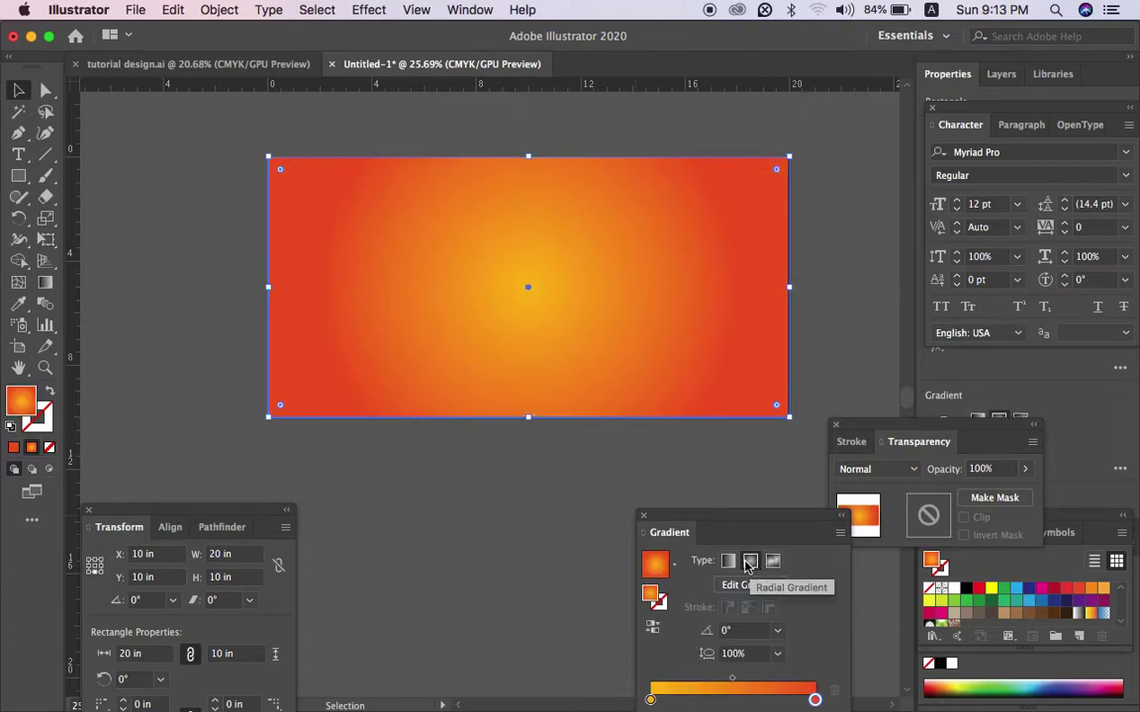
{"action": "left_click", "coordinate": [44, 282]}
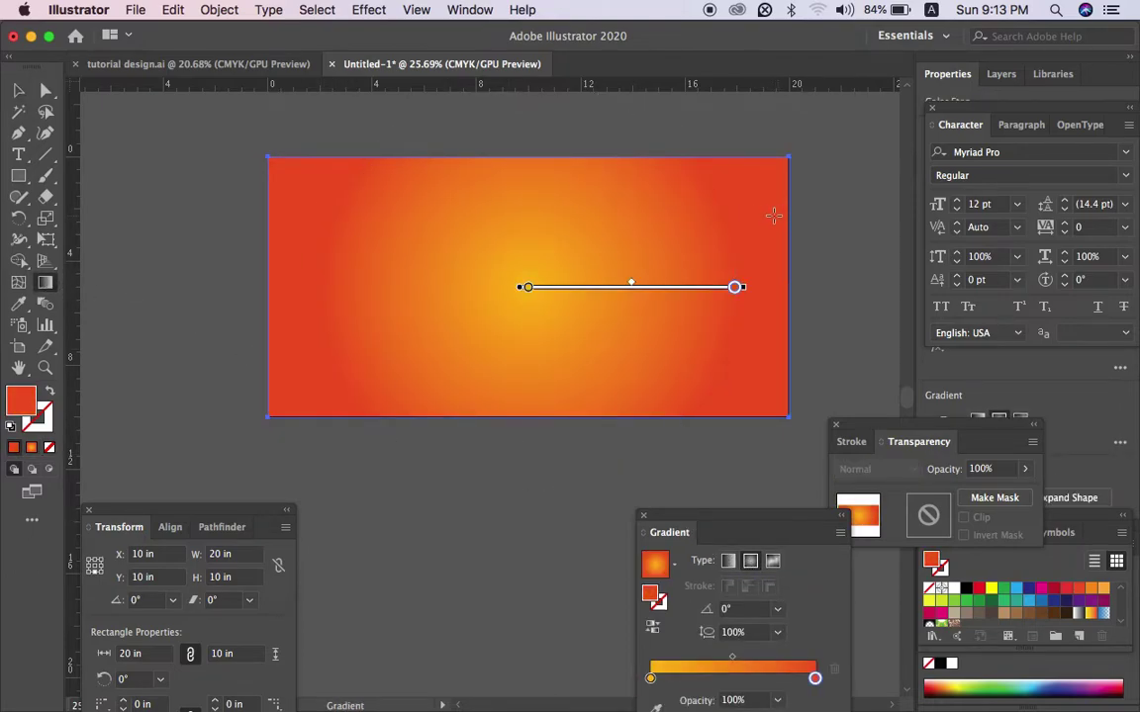
{"action": "mouse_move", "coordinate": [273, 200]}
{"action": "left_mouse_down"}
{"action": "mouse_move", "coordinate": [780, 396]}
{"action": "mouse_move", "coordinate": [768, 389]}
{"action": "left_mouse_up"}
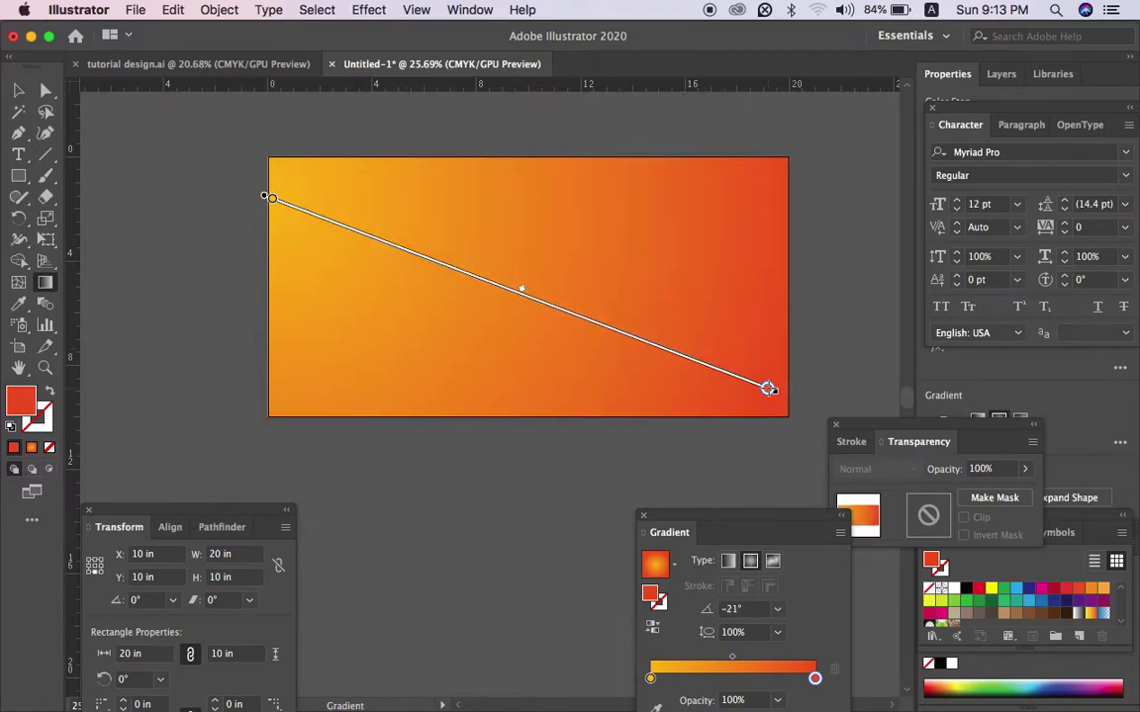
Step: Draw a large square diamond and move it over the banner's left edge
{"action": "key", "text": "v"}
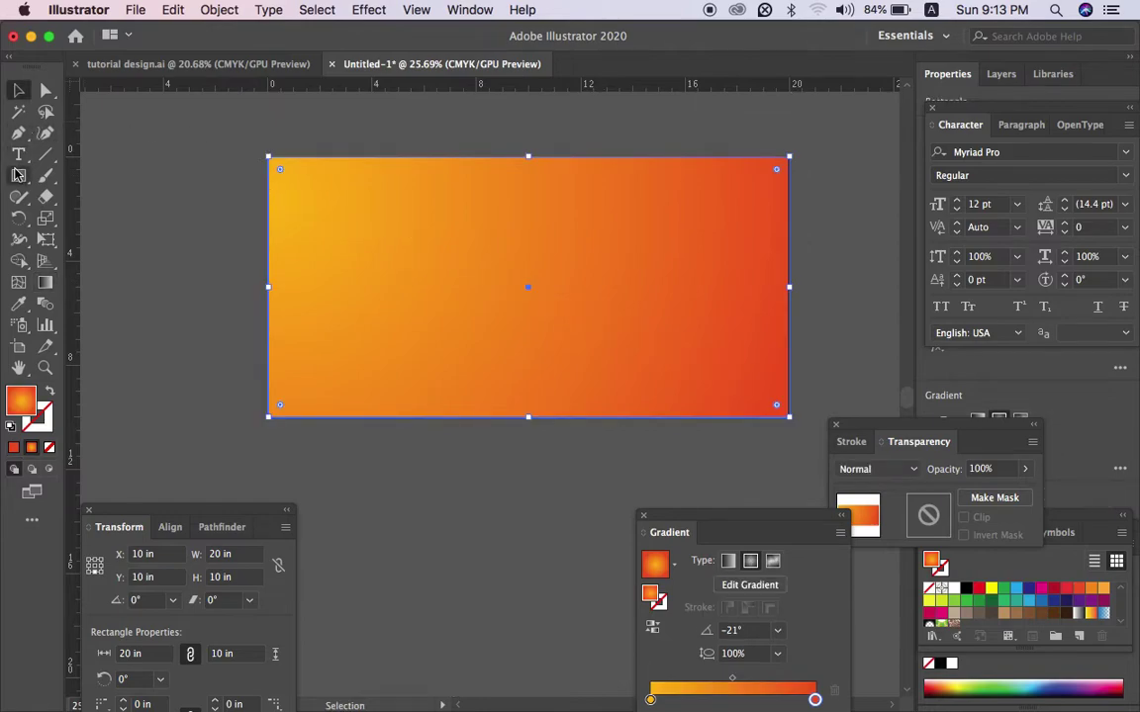
{"action": "key", "text": "m"}
{"action": "left_click", "coordinate": [247, 222]}
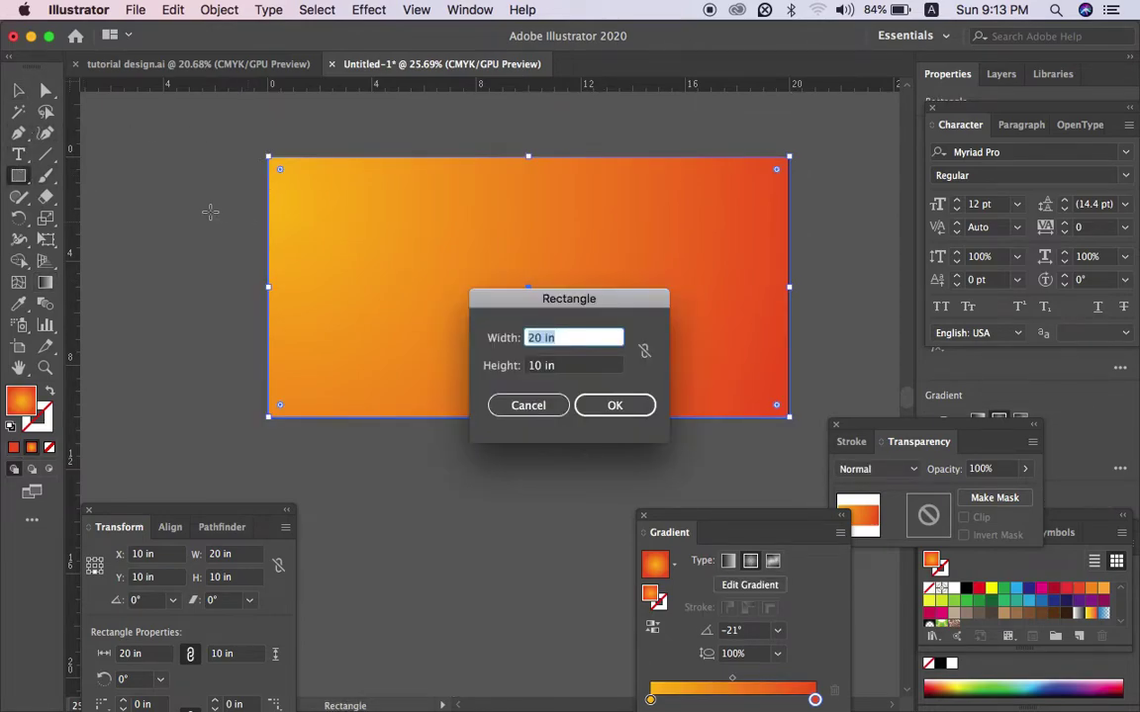
{"action": "key", "text": "Escape"}
{"action": "mouse_move", "coordinate": [210, 211]}
{"action": "left_mouse_down"}
{"action": "mouse_move", "coordinate": [375, 368]}
{"action": "mouse_move", "coordinate": [374, 188]}
{"action": "mouse_move", "coordinate": [415, 384]}
{"action": "left_mouse_up"}
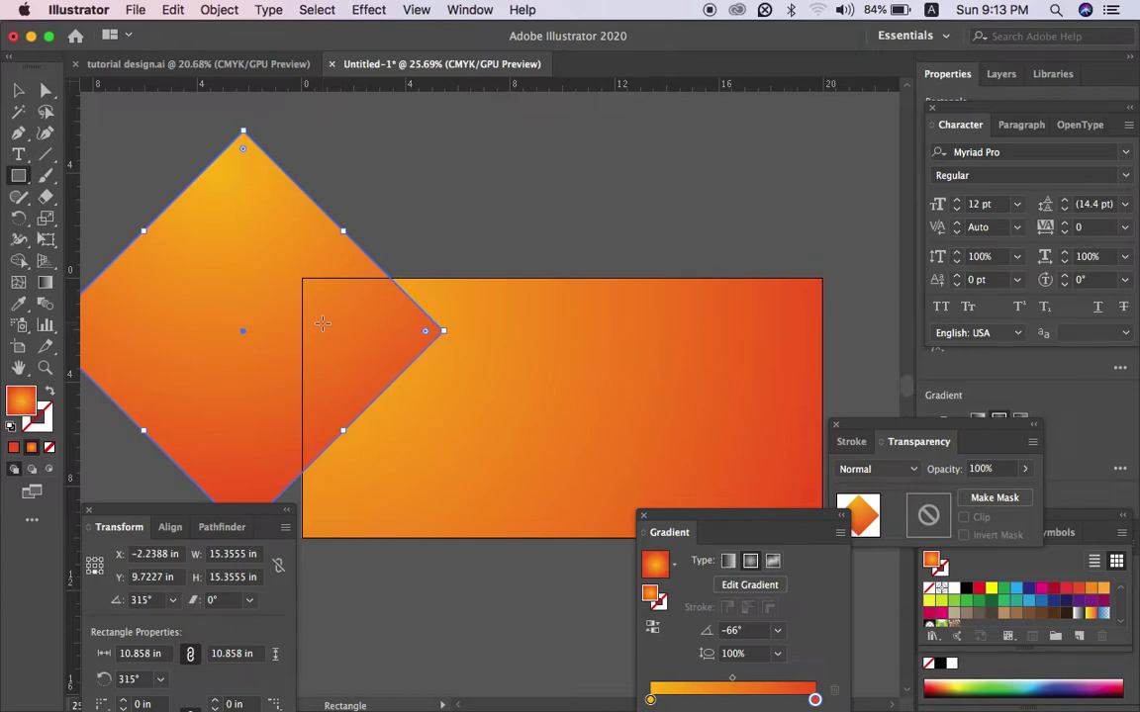
{"action": "key", "text": "v"}
{"action": "left_click_drag", "start_coordinate": [287, 290], "coordinate": [363, 360]}
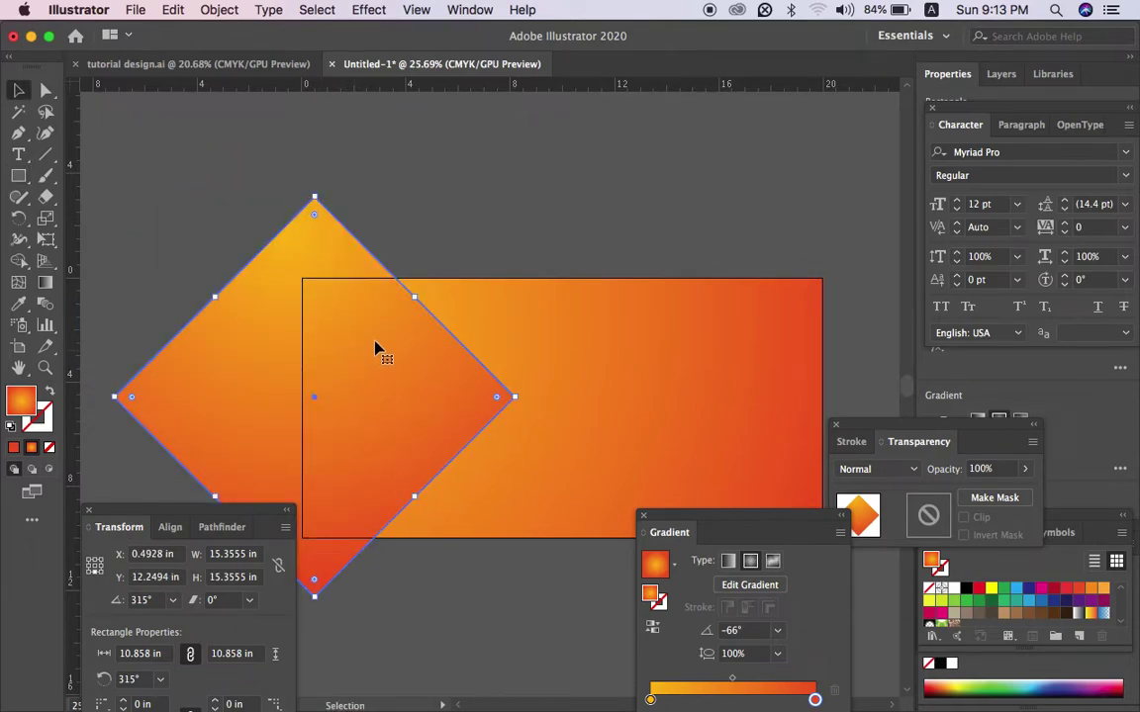
Step: Give the diamond no fill and a red outline, then scale a copy toward its centre
{"action": "left_click", "coordinate": [52, 393]}
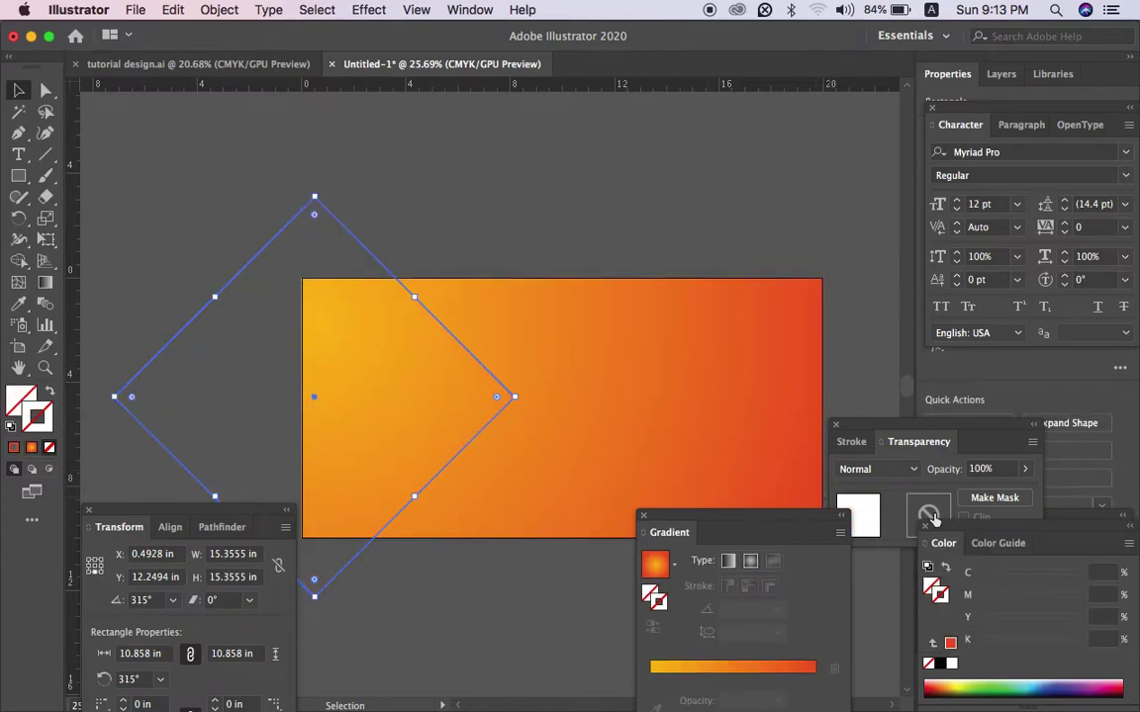
{"action": "left_click", "coordinate": [949, 643]}
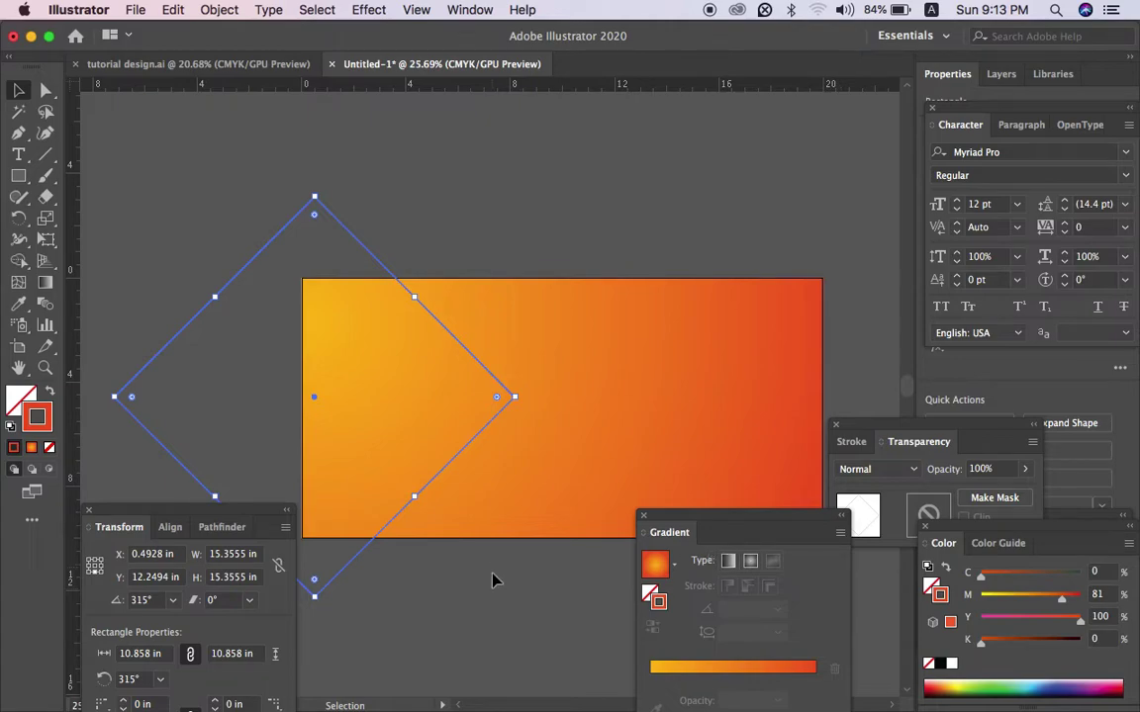
{"action": "left_click", "coordinate": [447, 602]}
{"action": "left_click", "coordinate": [415, 506]}
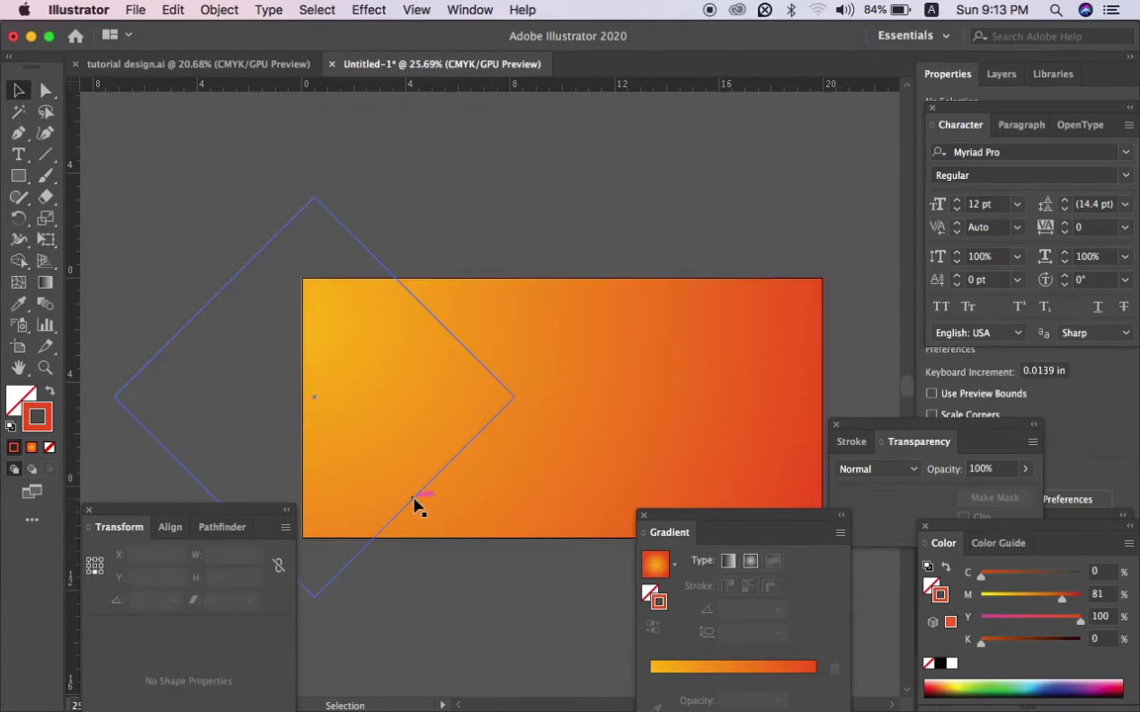
{"action": "key", "text": "v"}
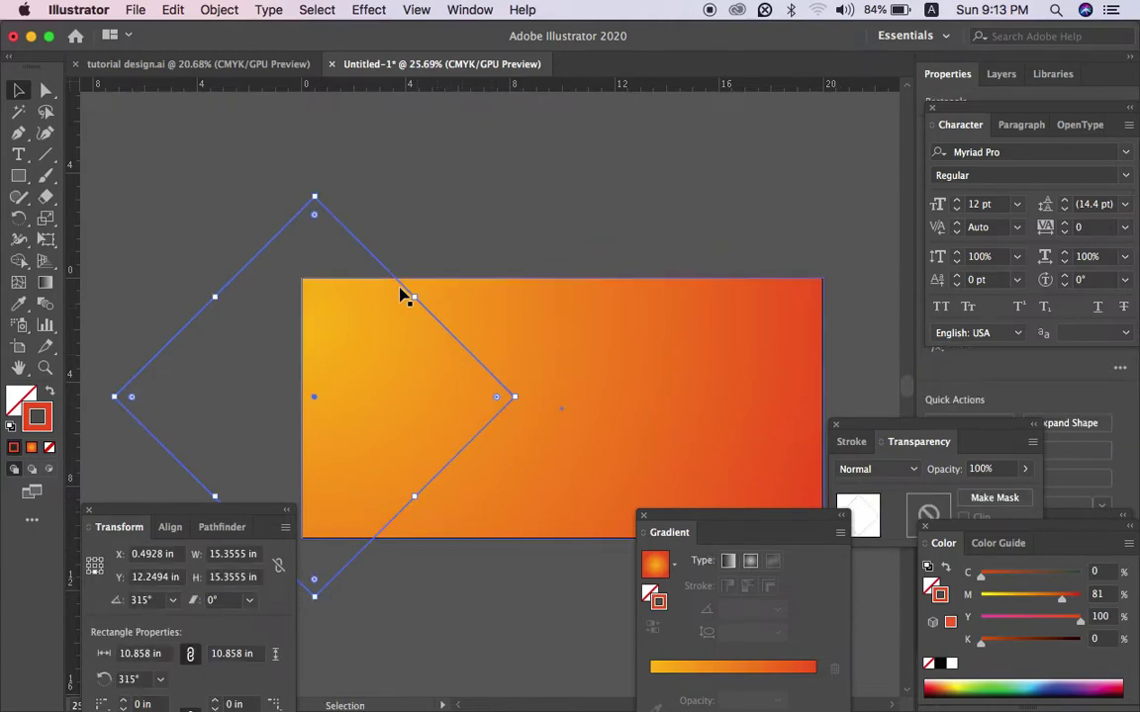
{"action": "left_click_drag", "start_coordinate": [316, 196], "coordinate": [315, 396]}
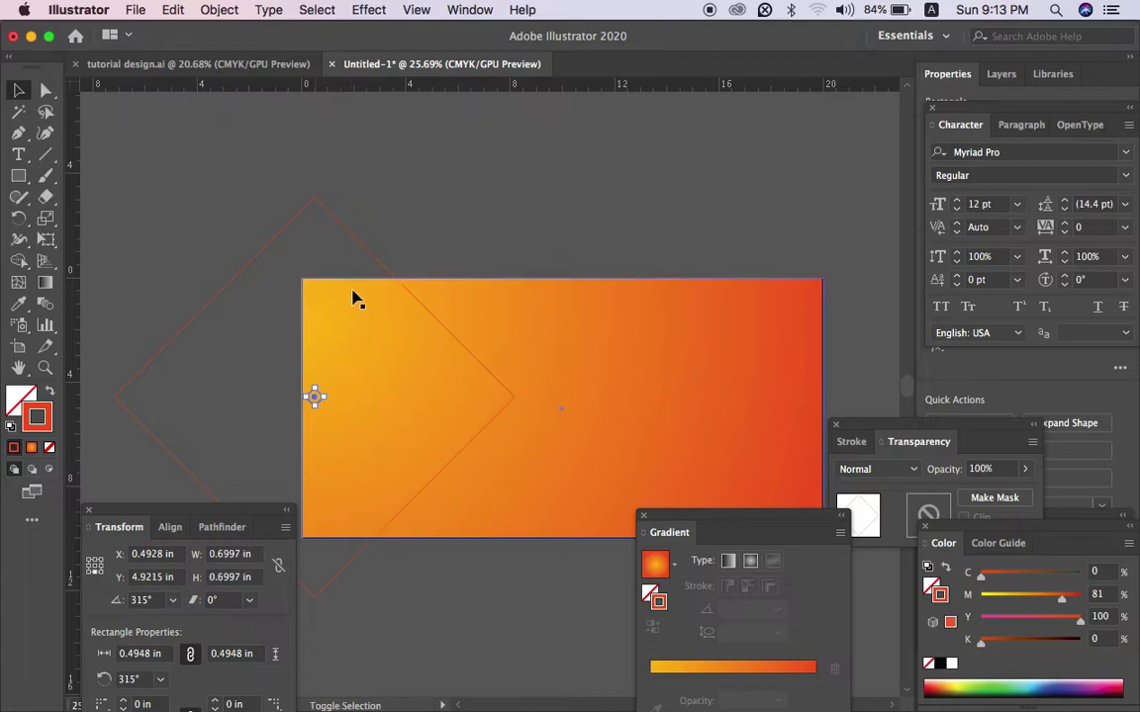
Step: Delete the orange background rectangle and select the large diamond
{"action": "left_click", "coordinate": [461, 295]}
{"action": "key", "text": "Delete"}
{"action": "left_click", "coordinate": [214, 418]}
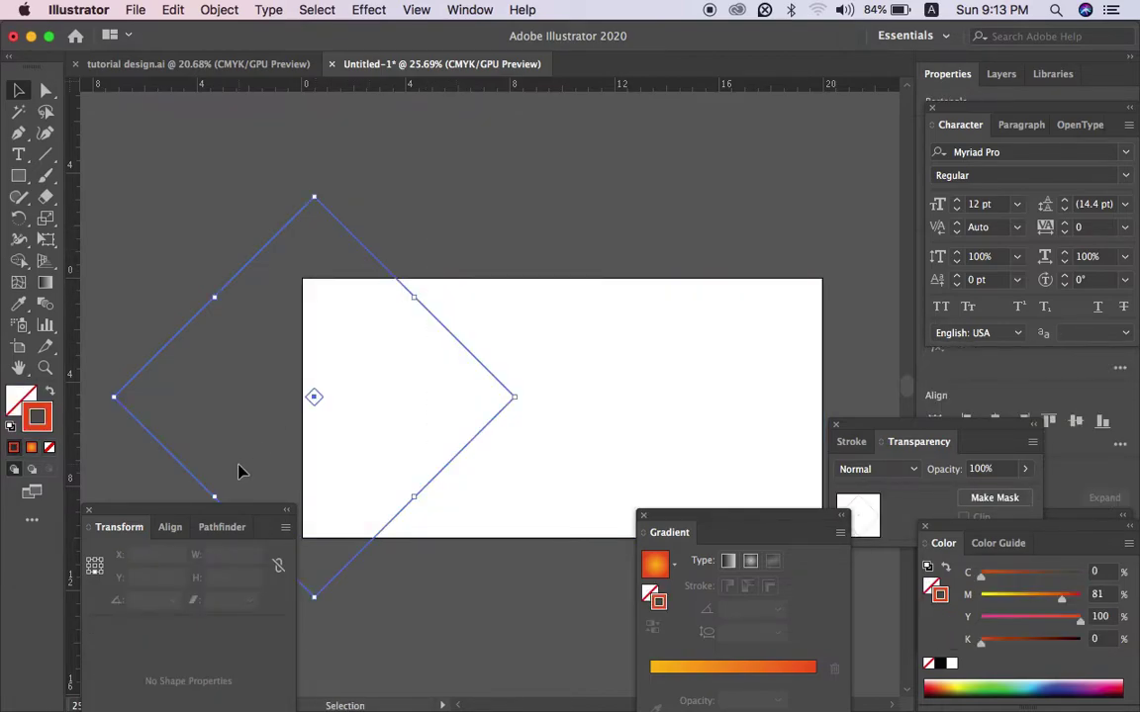
{"action": "left_click", "coordinate": [18, 304]}
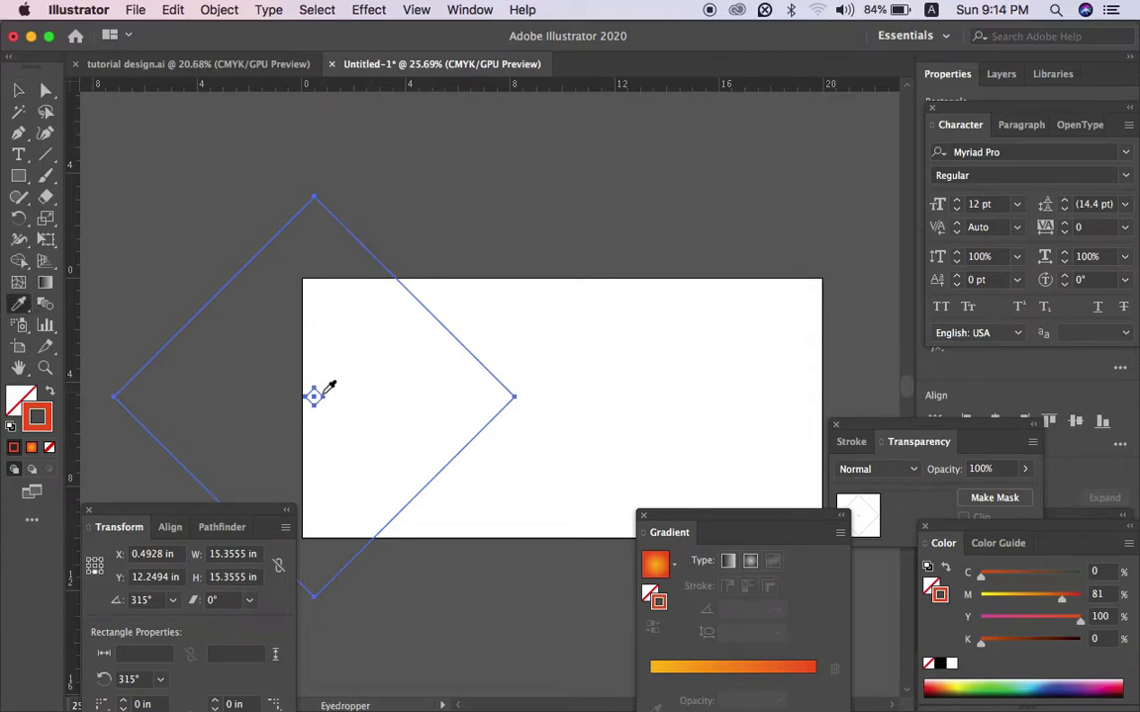
Step: Set Blend Options to Specified Steps and blend the small diamond into the large one
{"action": "double_click", "coordinate": [45, 303]}
{"action": "left_click", "coordinate": [588, 330]}
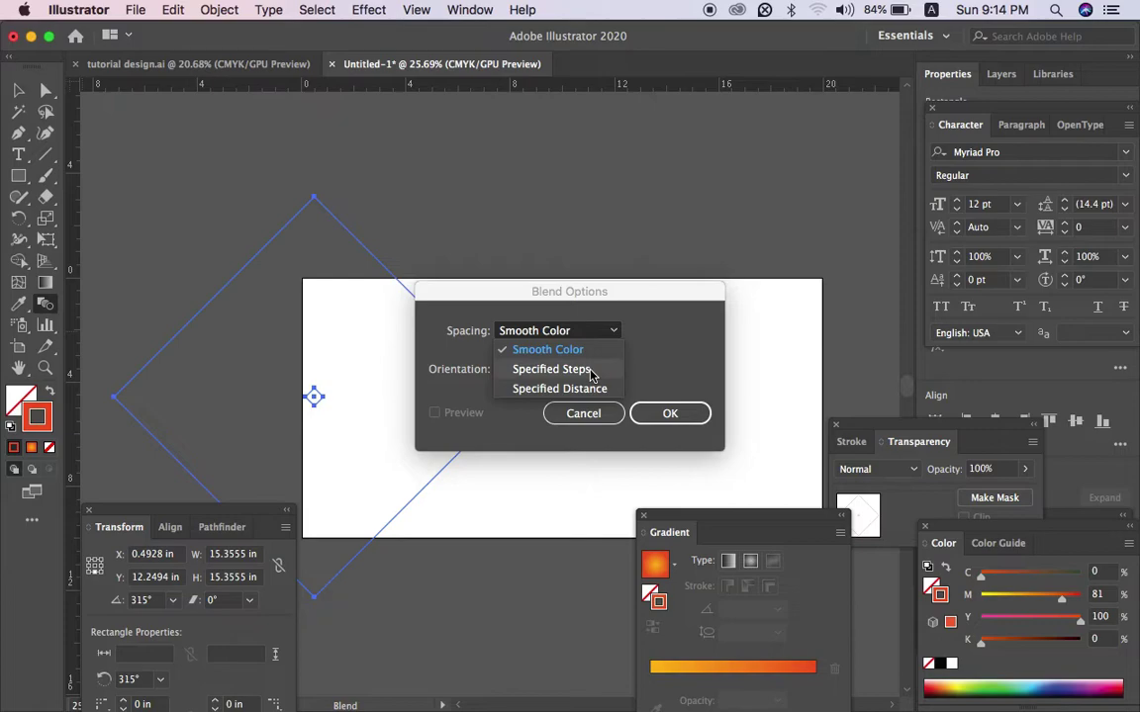
{"action": "left_click", "coordinate": [590, 371]}
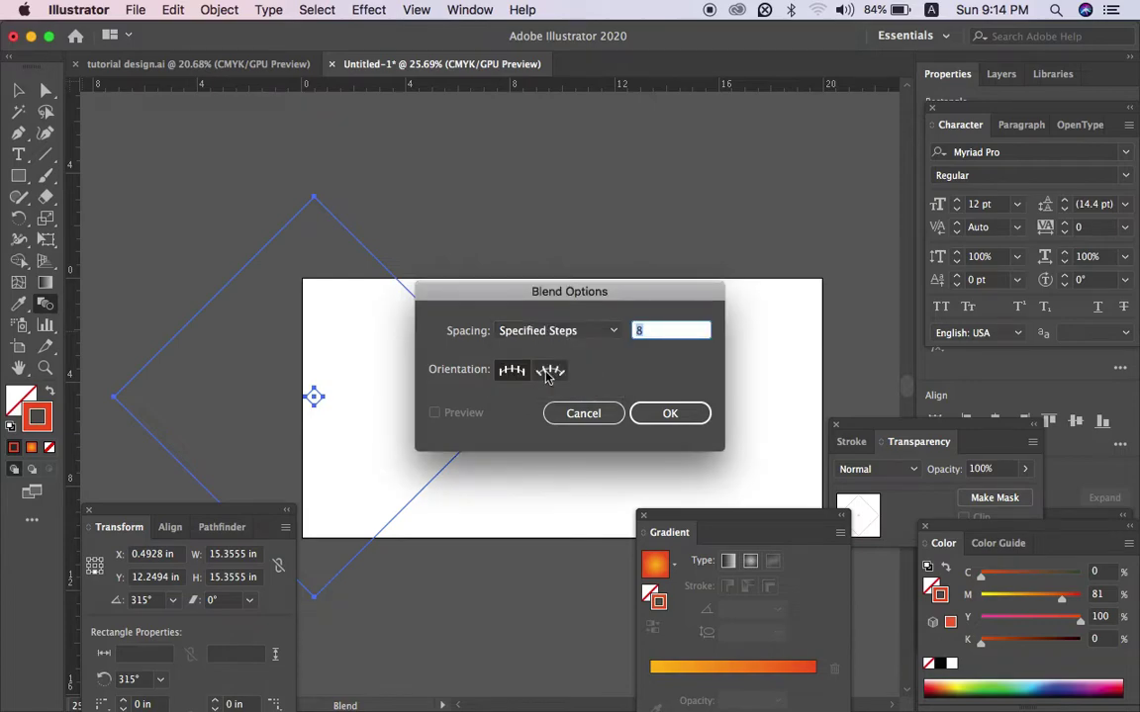
{"action": "left_click", "coordinate": [667, 414]}
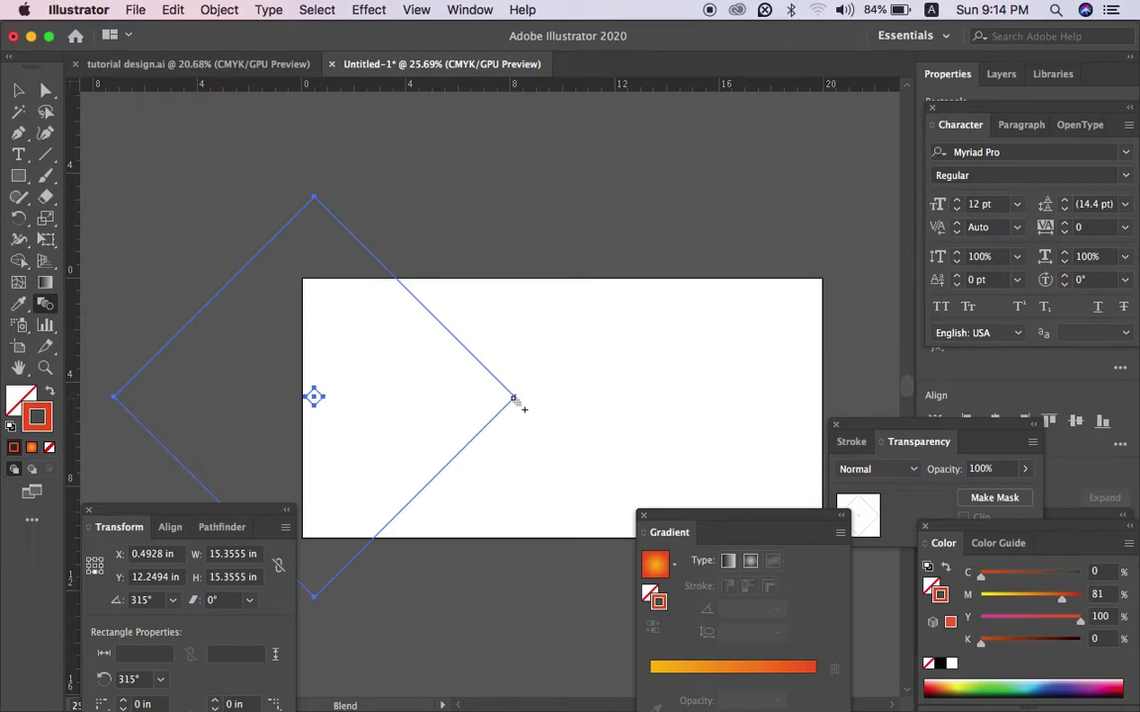
{"action": "left_click", "coordinate": [515, 399]}
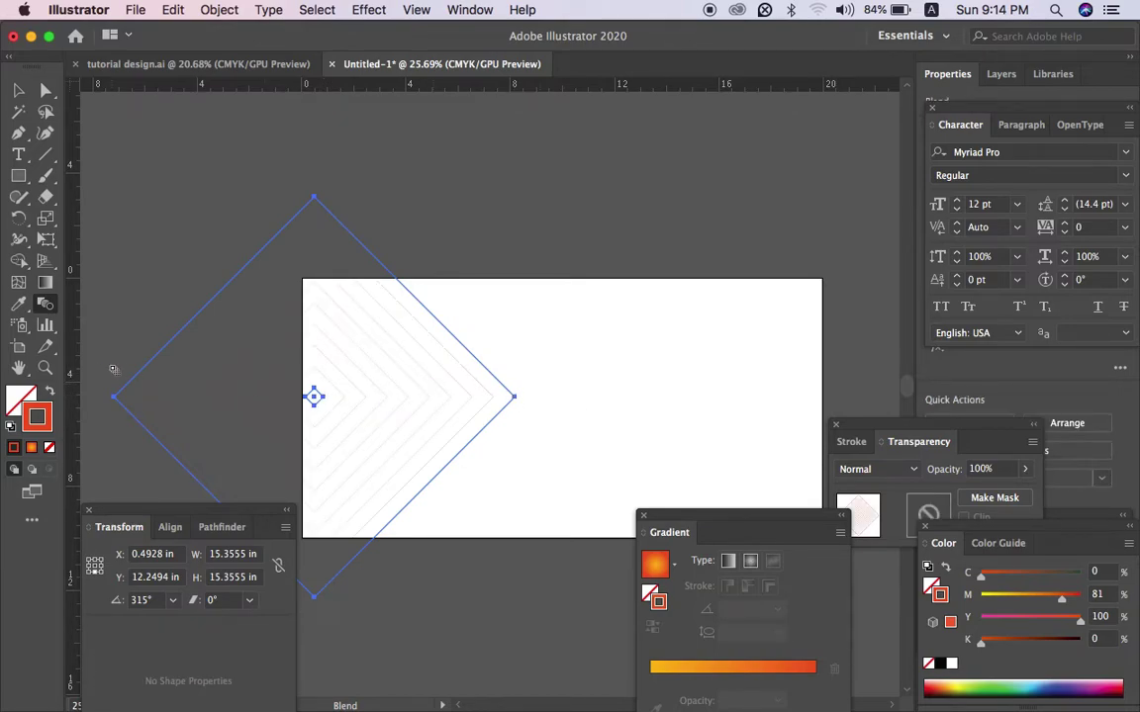
Step: Change the blend to 50 specified steps, then refine the step count
{"action": "double_click", "coordinate": [46, 303]}
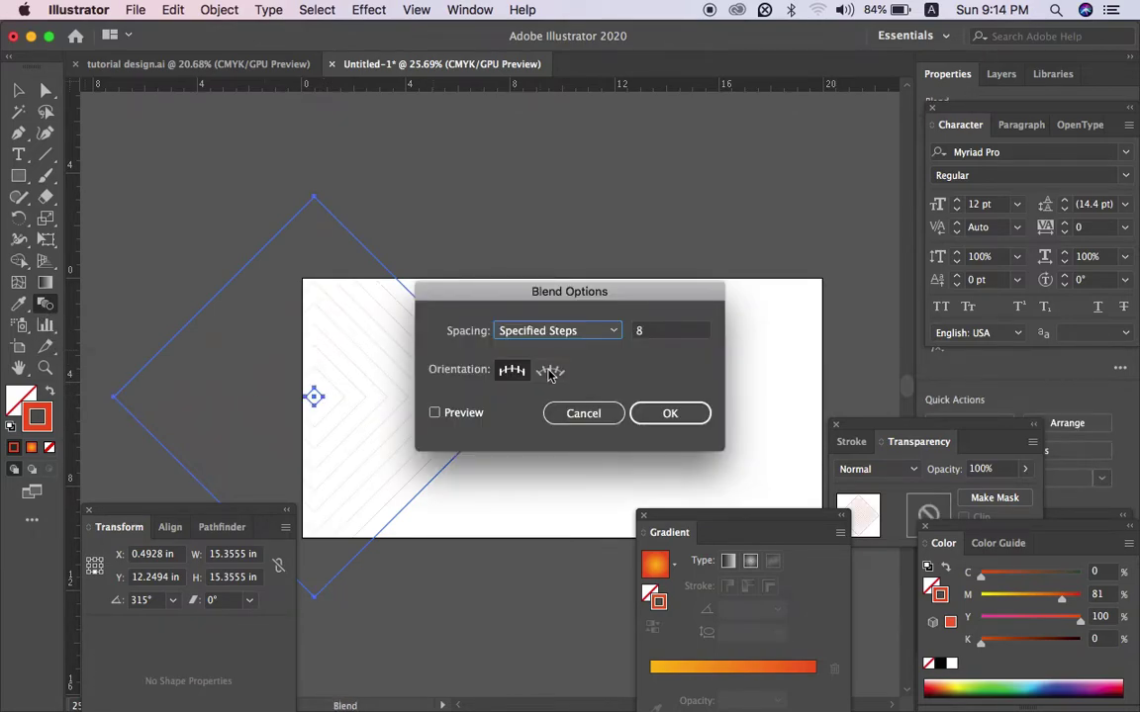
{"action": "left_click", "coordinate": [654, 333]}
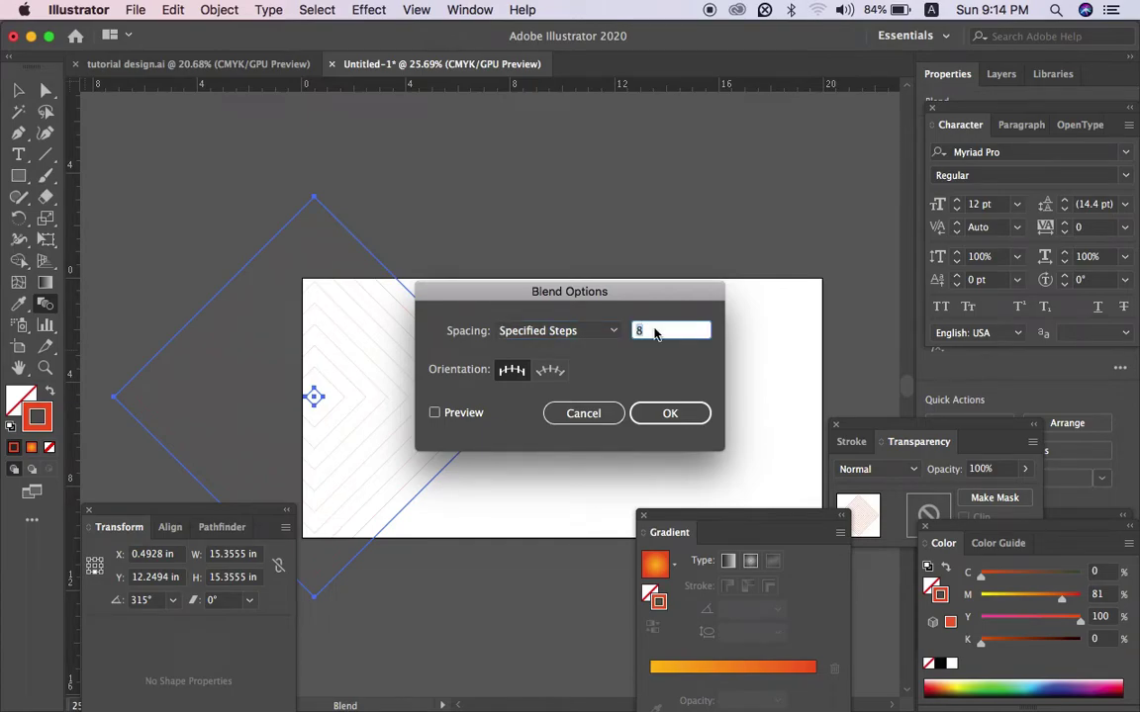
{"action": "type", "text": "50"}
{"action": "key", "text": "Return"}
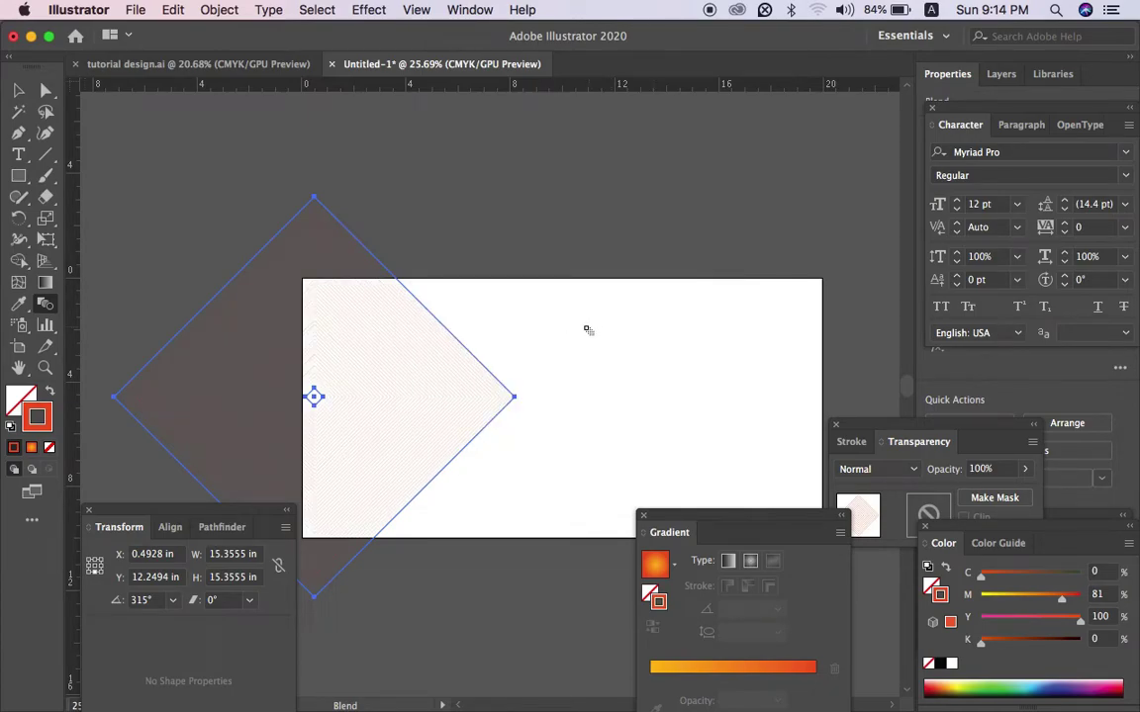
{"action": "double_click", "coordinate": [46, 304]}
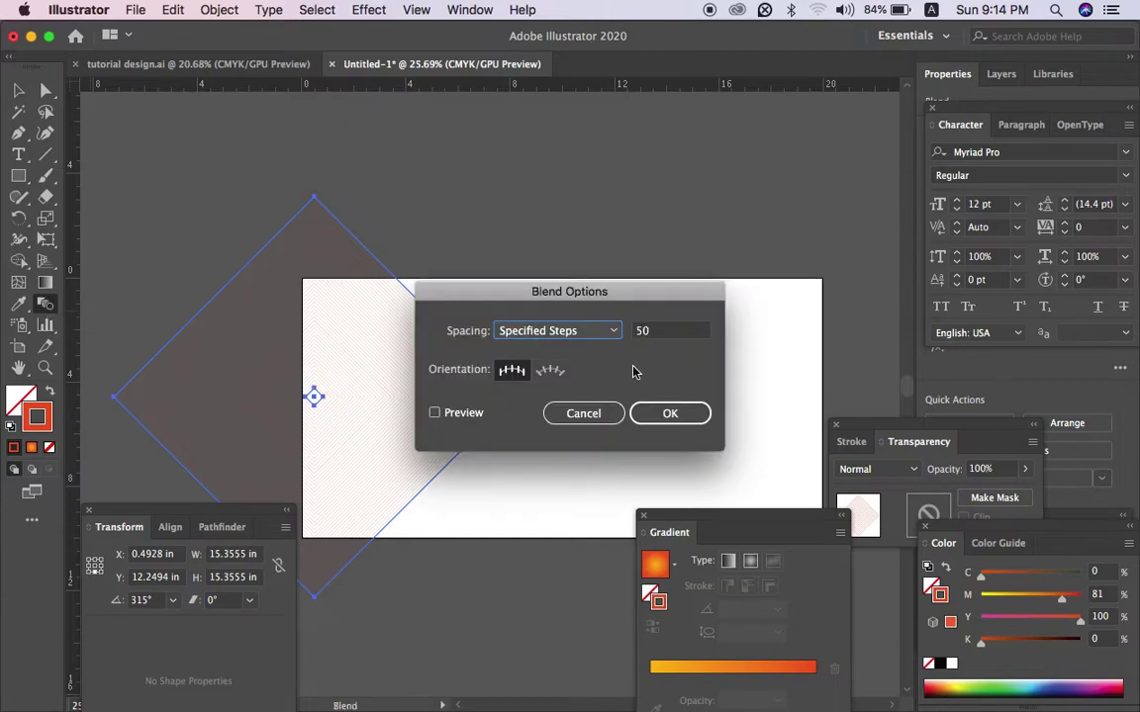
{"action": "left_click", "coordinate": [639, 332]}
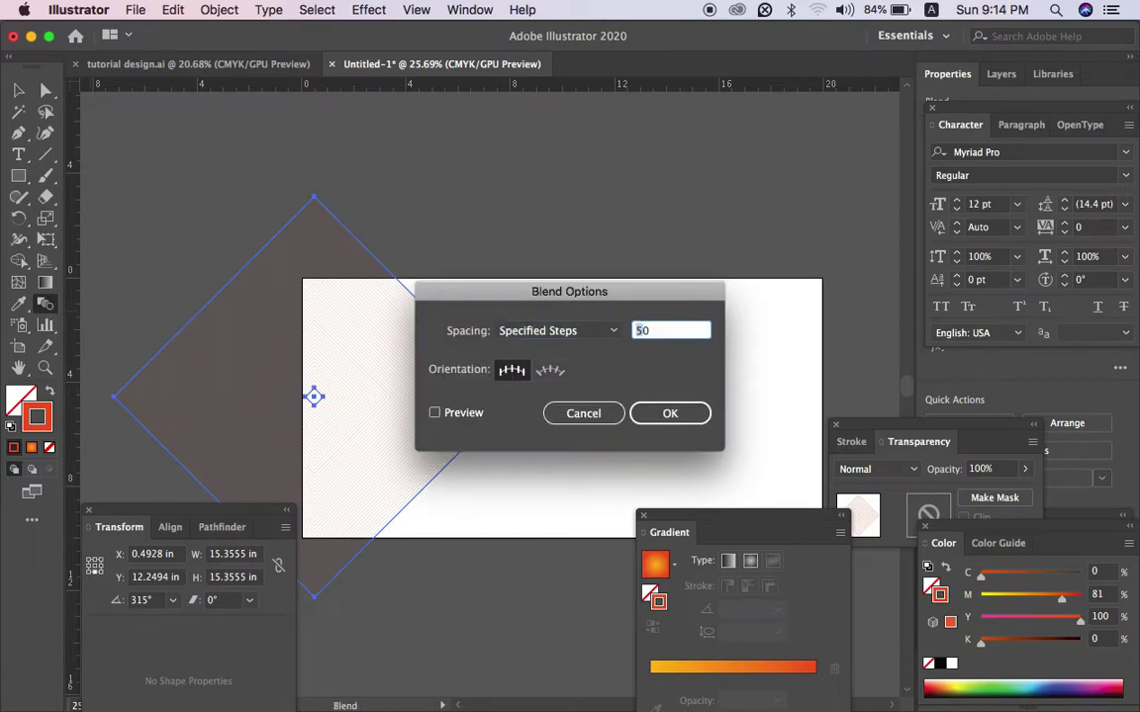
{"action": "key", "text": "Return"}
Step: Set the diamond blend's stroke weight to 2 pt
{"action": "key", "text": "v"}
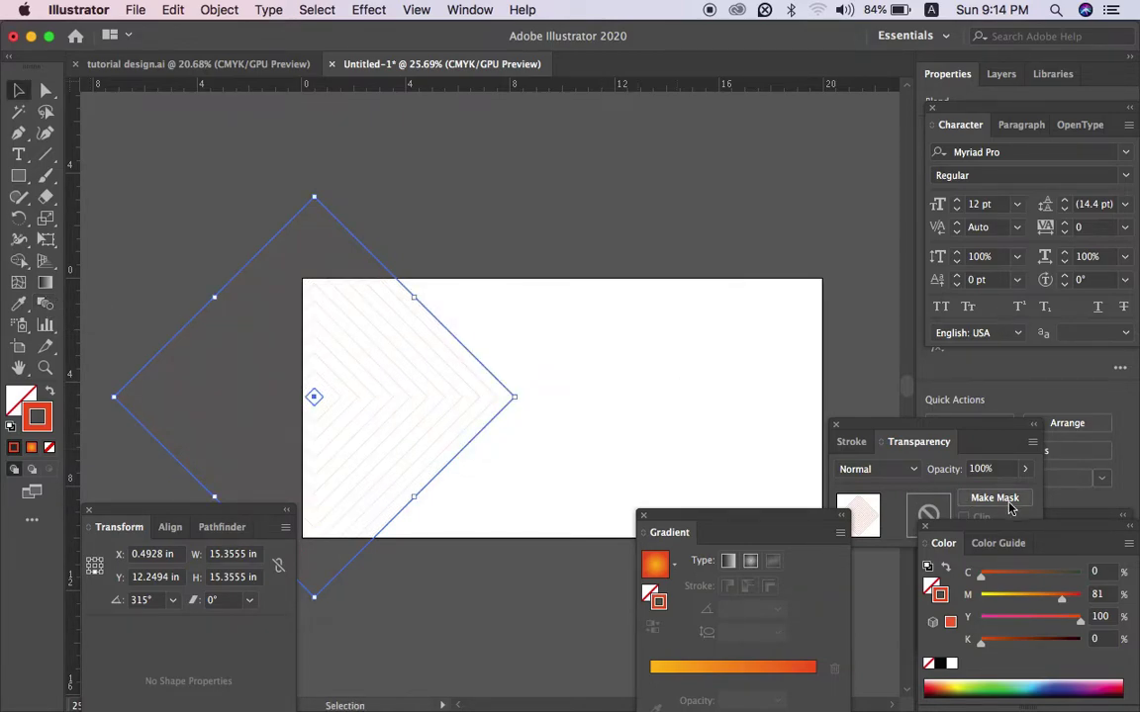
{"action": "left_click", "coordinate": [855, 442]}
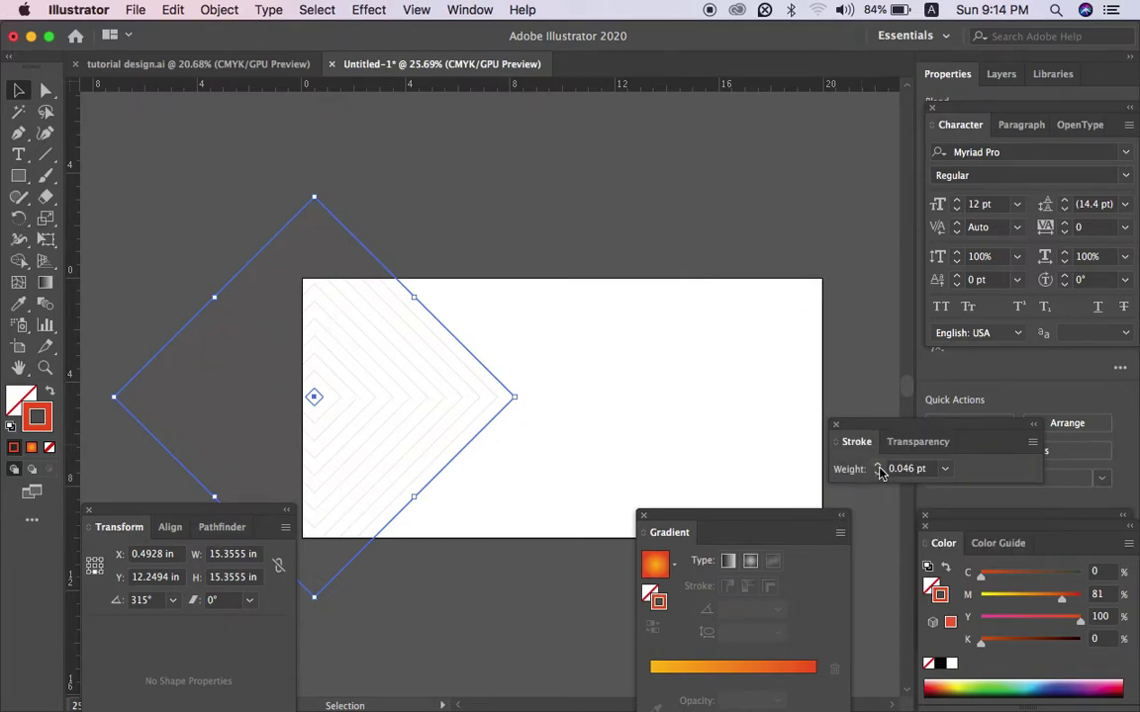
{"action": "left_click", "coordinate": [877, 468]}
{"action": "left_click", "coordinate": [789, 357]}
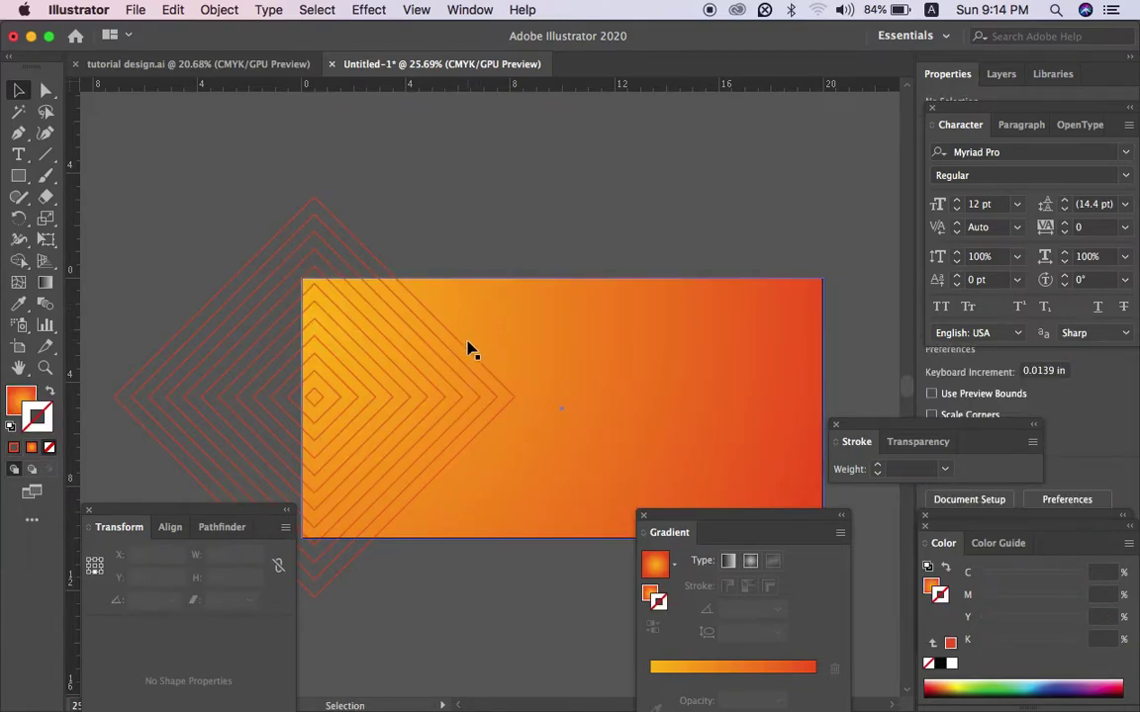
Step: Recolour the blend's stroke pale yellow, C0 M0 Y66 K0
{"action": "left_click", "coordinate": [468, 353]}
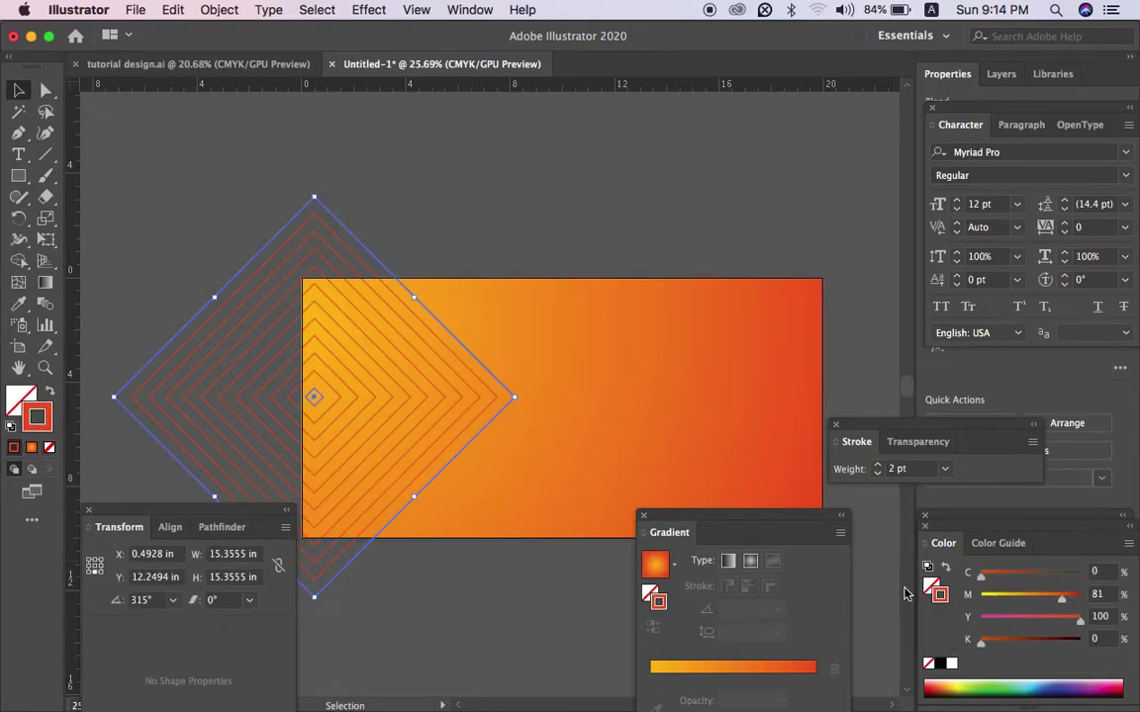
{"action": "left_click", "coordinate": [953, 666]}
{"action": "left_click", "coordinate": [1017, 639]}
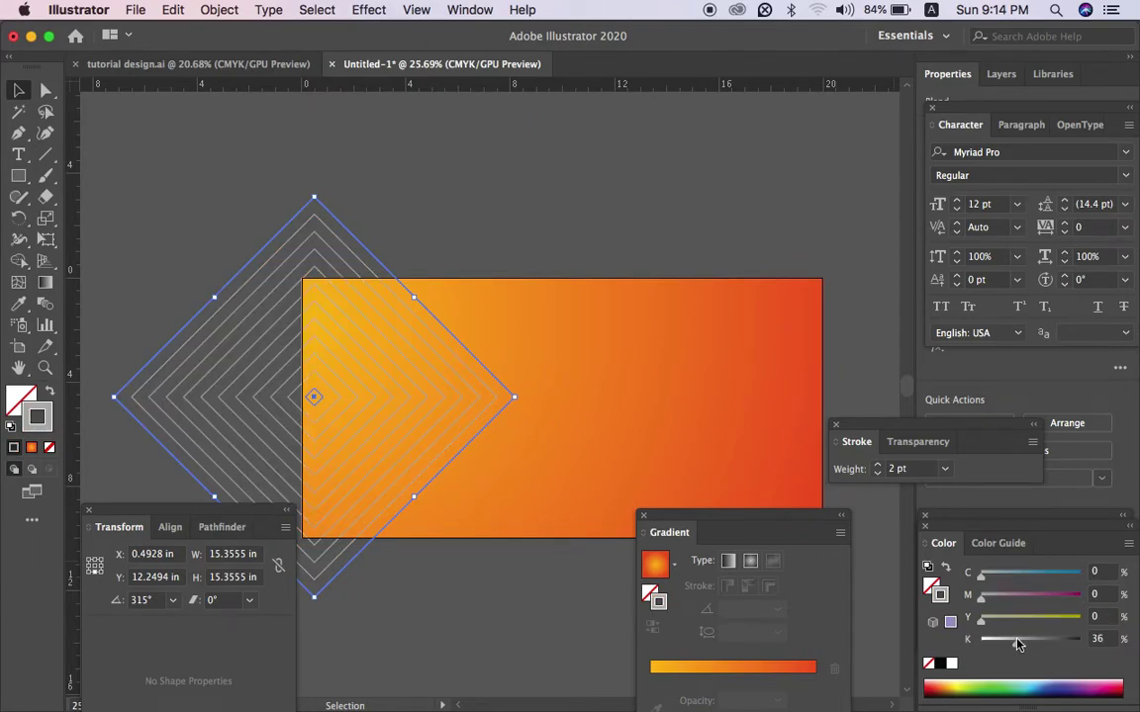
{"action": "left_click_drag", "start_coordinate": [1017, 644], "coordinate": [898, 633]}
{"action": "left_click", "coordinate": [1008, 617]}
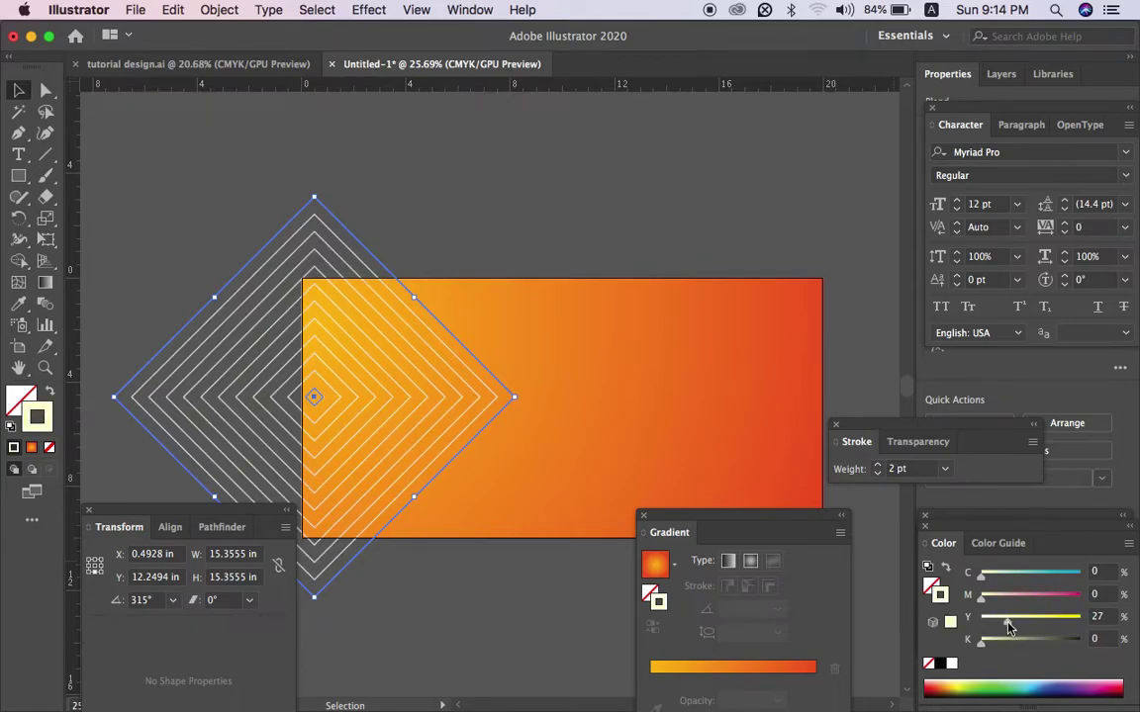
{"action": "left_click_drag", "start_coordinate": [1032, 623], "coordinate": [1048, 623]}
{"action": "left_click", "coordinate": [473, 595]}
Step: Shift the pale yellow diamond blend horizontally onto the banner's right edge
{"action": "key", "text": "Tab"}
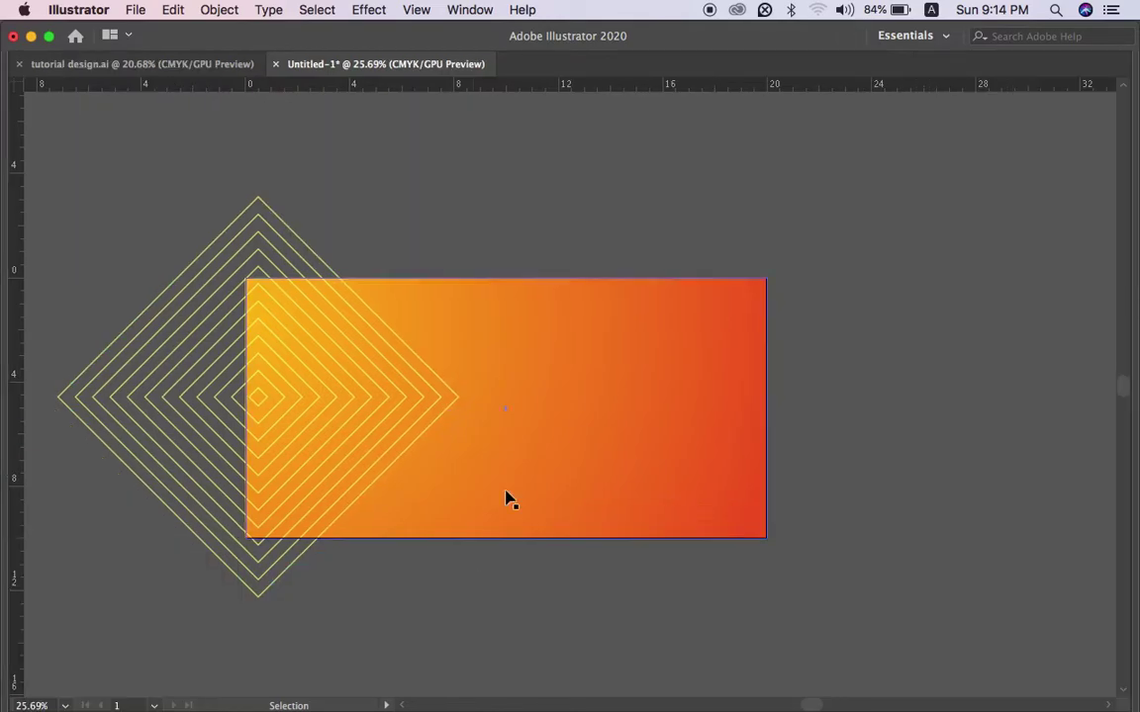
{"action": "left_click", "coordinate": [506, 498]}
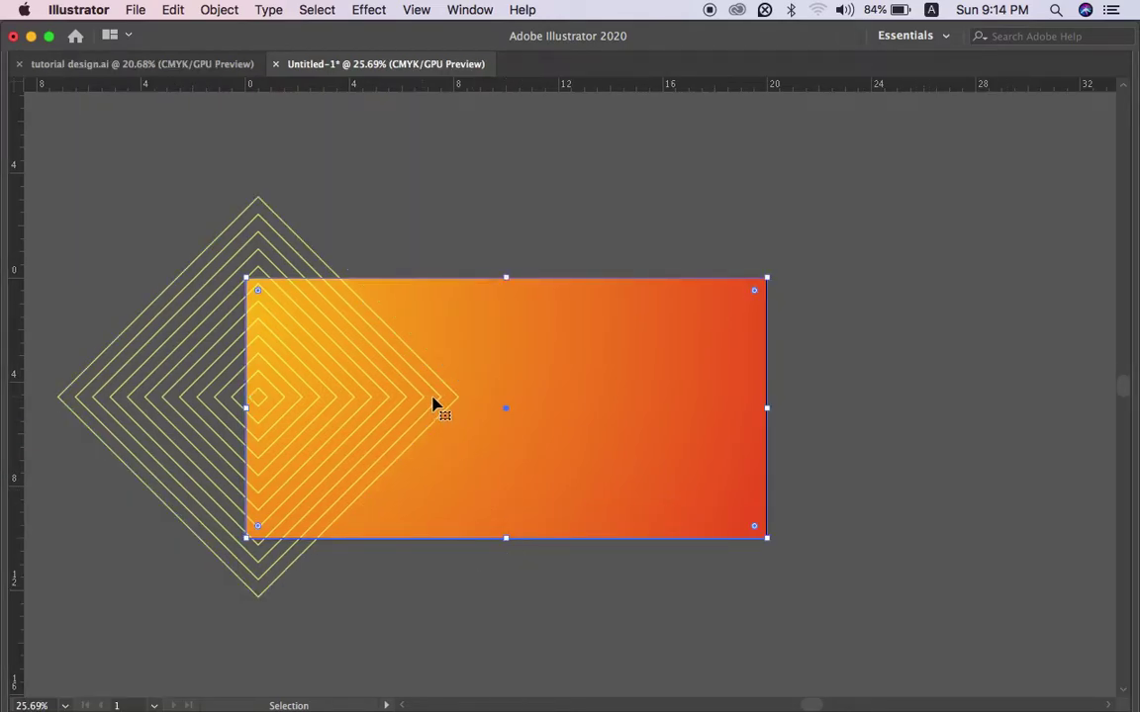
{"action": "left_click_drag", "start_coordinate": [455, 396], "coordinate": [942, 373]}
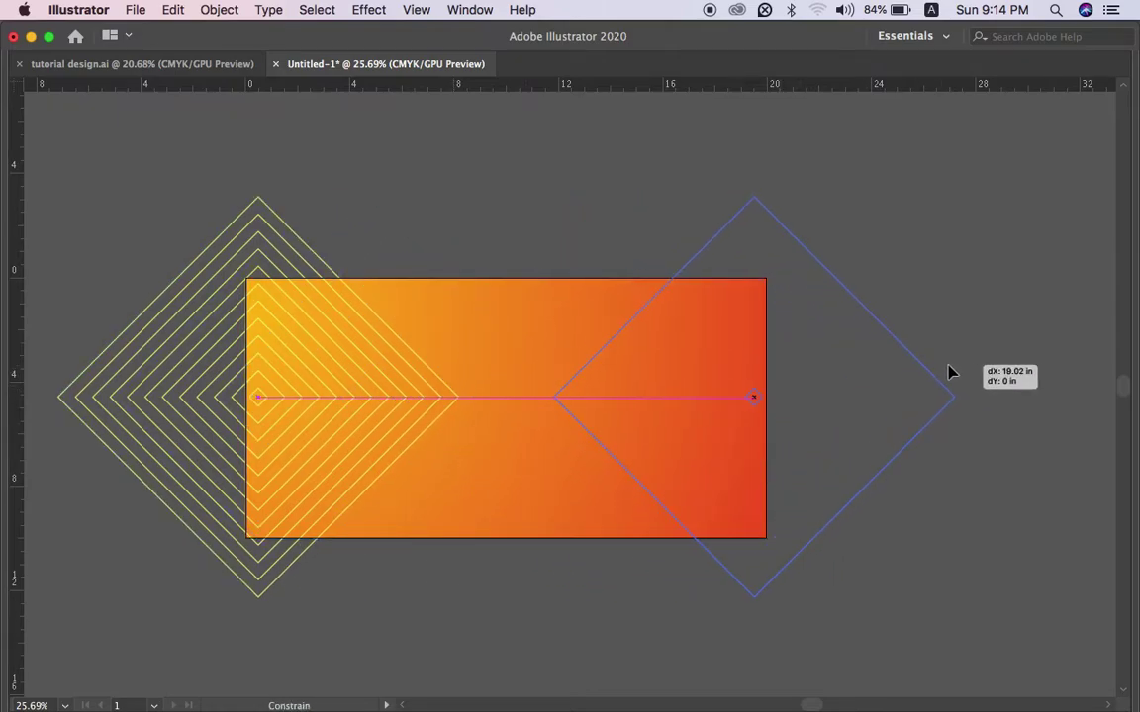
{"action": "left_click_drag", "start_coordinate": [942, 373], "coordinate": [957, 373]}
{"action": "left_click", "coordinate": [945, 307]}
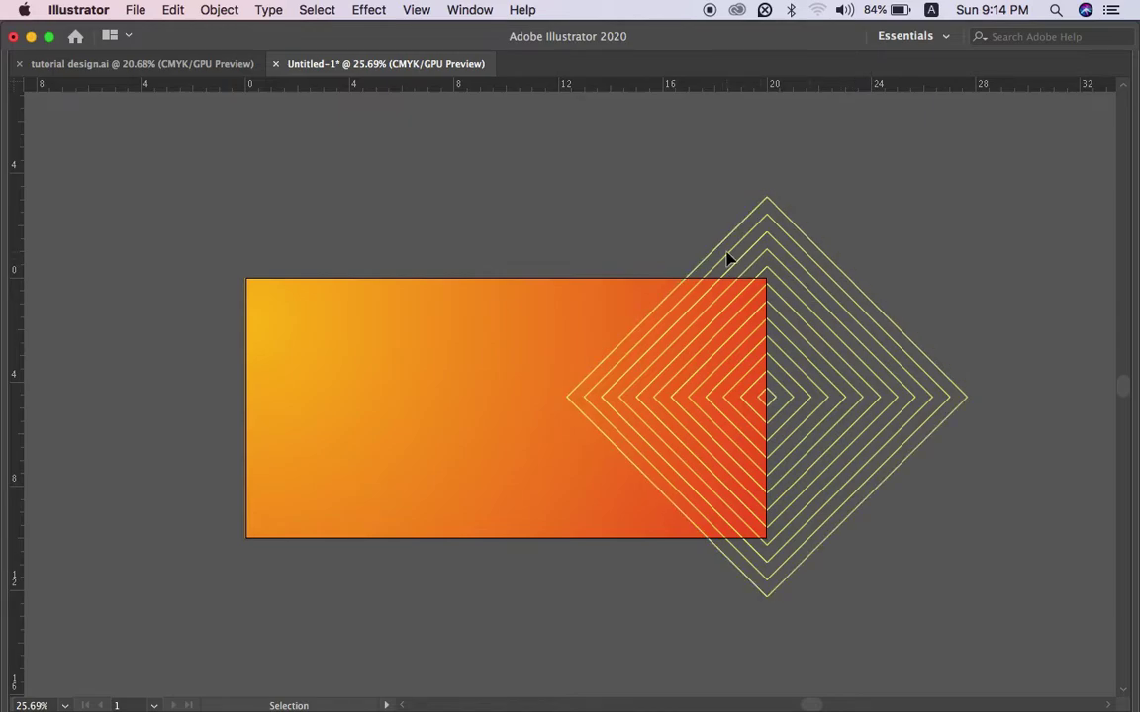
{"action": "key", "text": "Tab"}
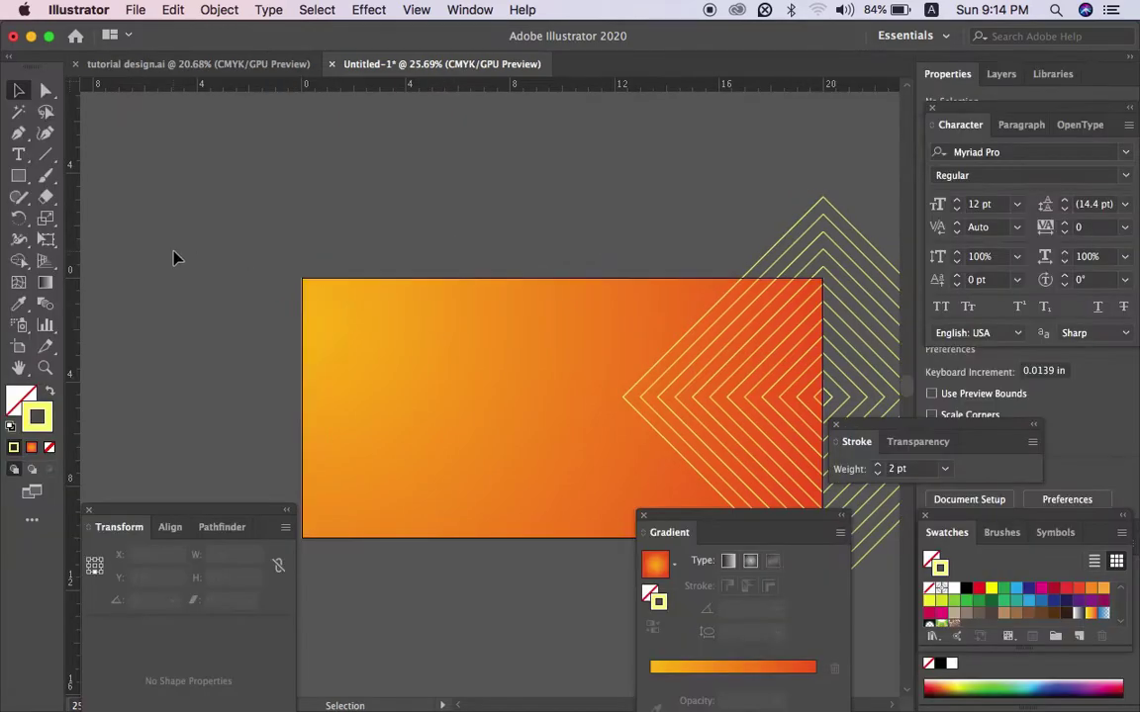
{"action": "left_click", "coordinate": [18, 175]}
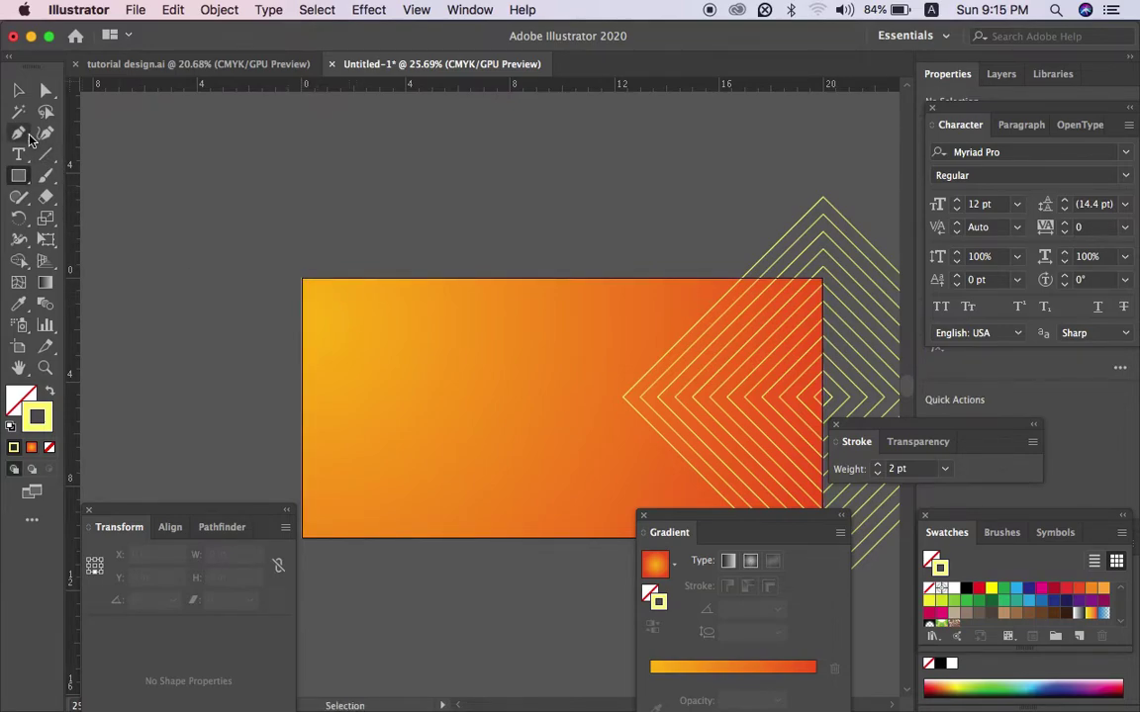
Step: Draw a large circle at the banner's top-left corner with the Ellipse tool
{"action": "mouse_move", "coordinate": [18, 176]}
{"action": "left_mouse_down"}
{"action": "mouse_move", "coordinate": [96, 253]}
{"action": "mouse_move", "coordinate": [89, 219]}
{"action": "left_mouse_up"}
{"action": "left_click_drag", "start_coordinate": [343, 290], "coordinate": [498, 444]}
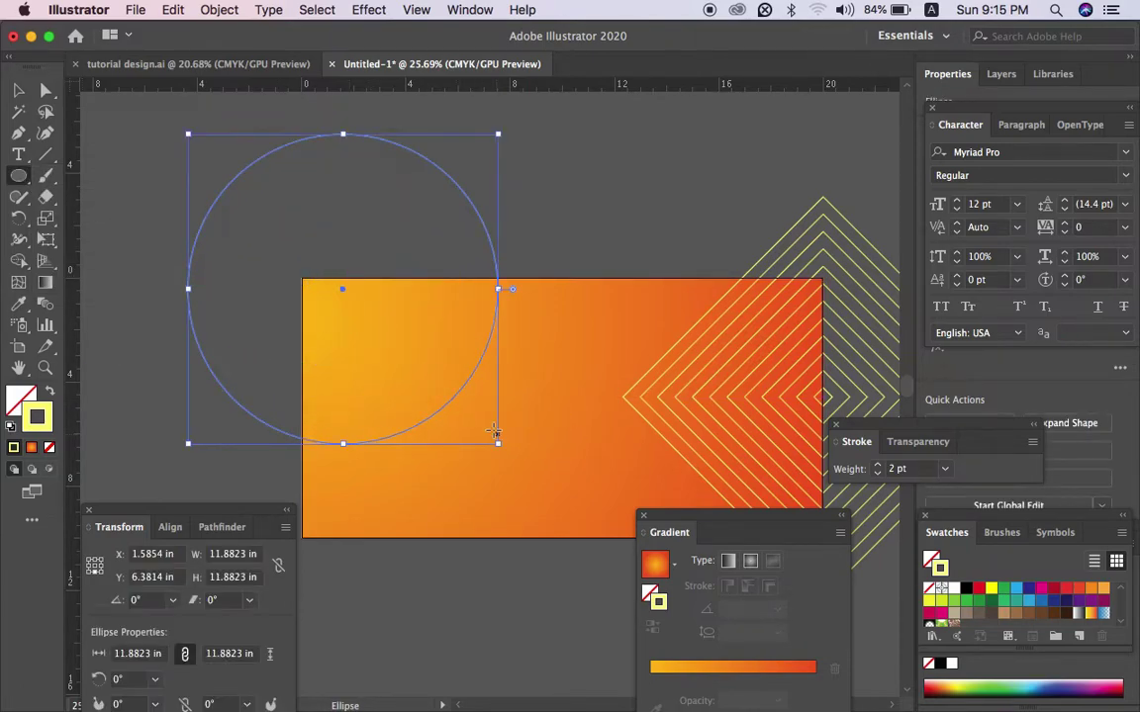
{"action": "key", "text": "v"}
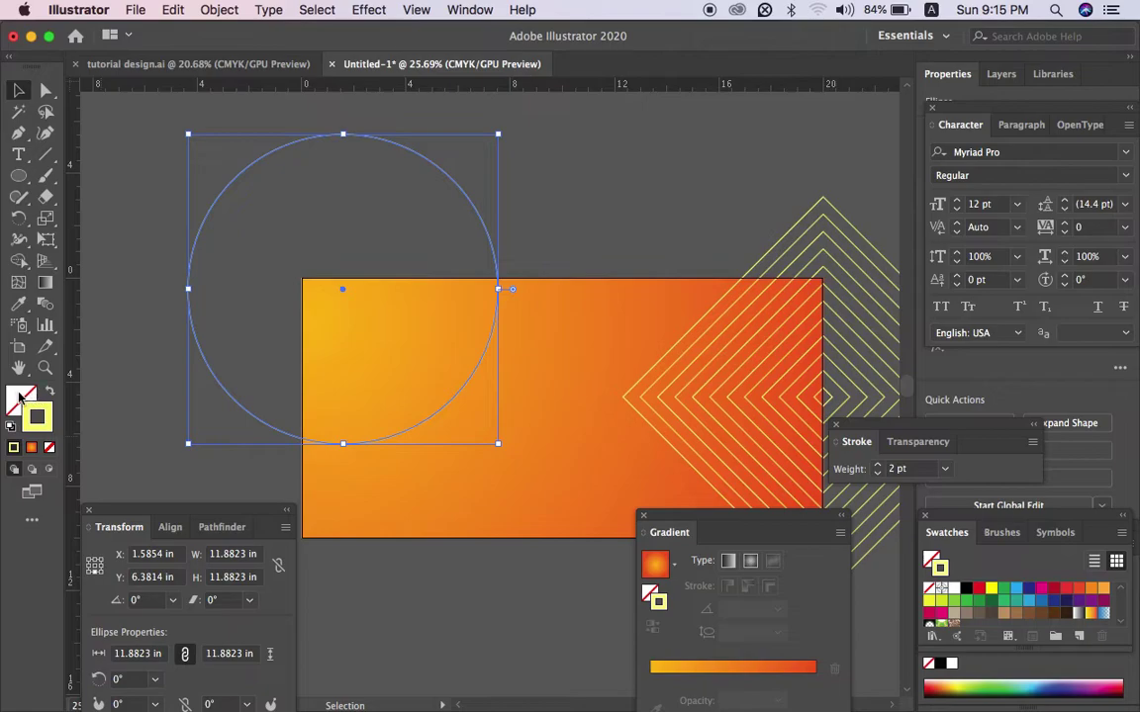
{"action": "left_click", "coordinate": [19, 396]}
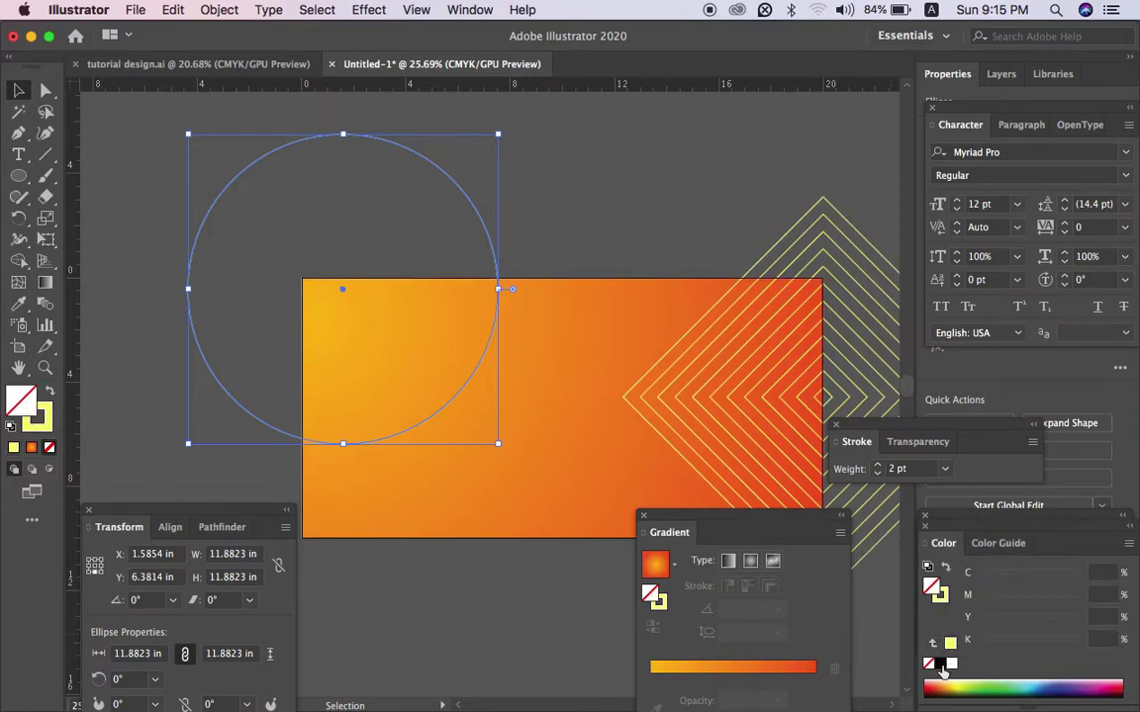
{"action": "left_click", "coordinate": [941, 664]}
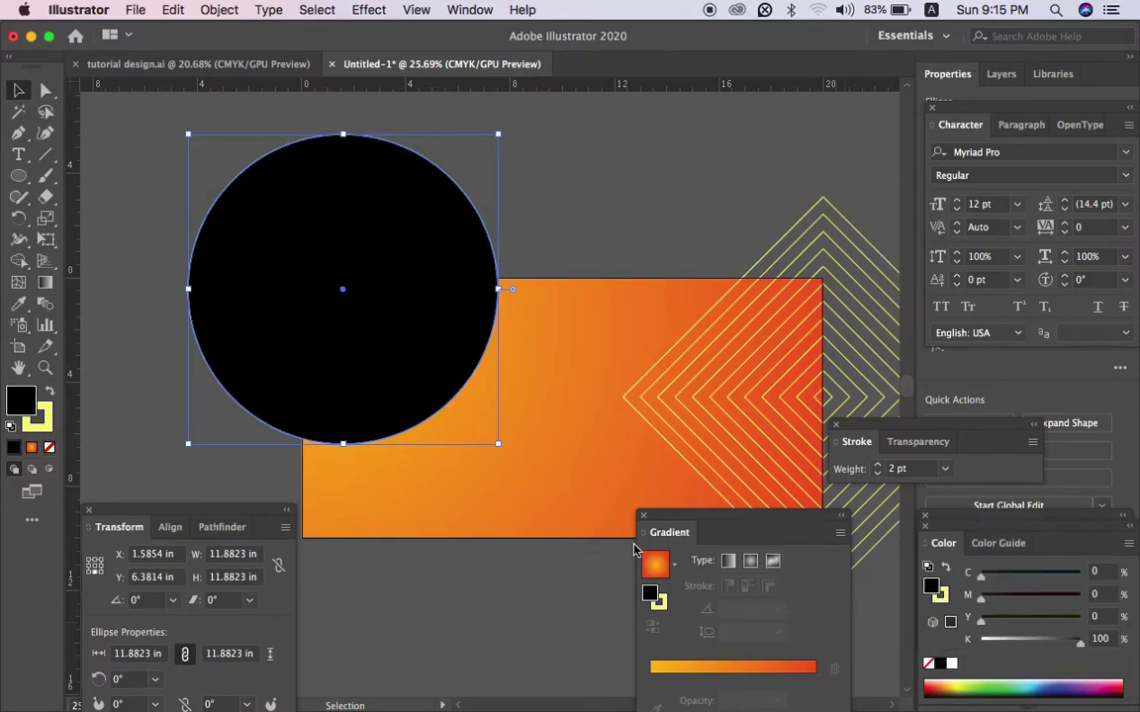
Step: Remove the circle's outline, leaving only its fill
{"action": "left_click", "coordinate": [18, 304]}
{"action": "key", "text": "super"}
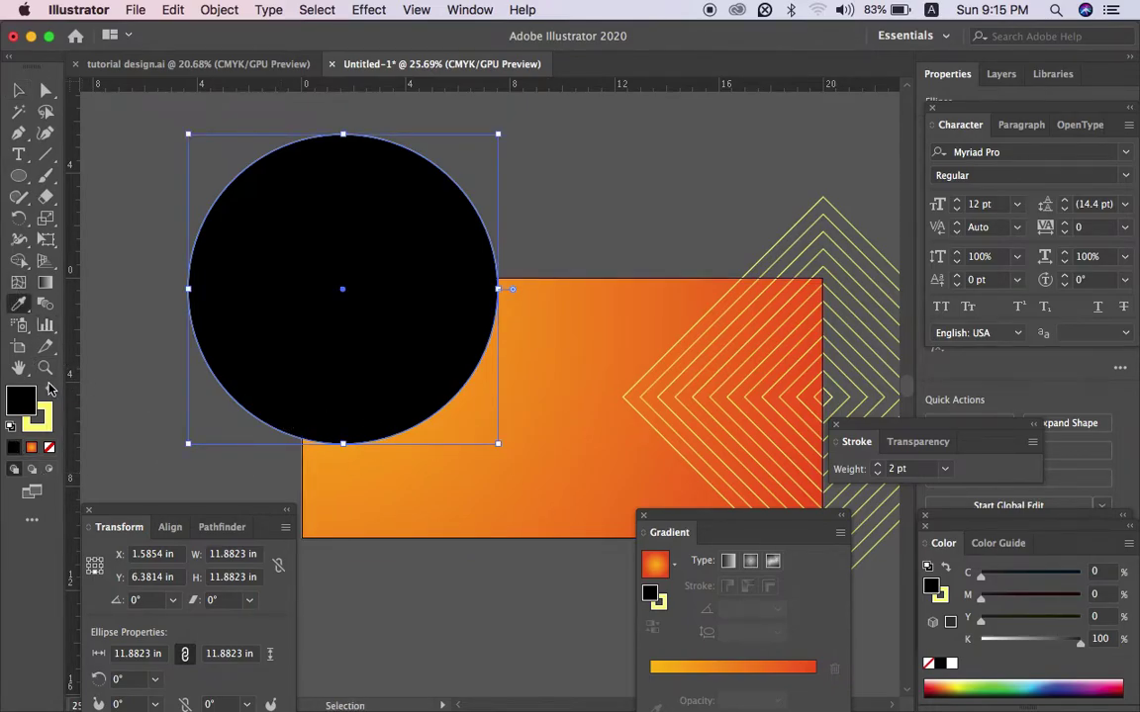
{"action": "left_click", "coordinate": [48, 390]}
{"action": "left_click", "coordinate": [45, 424]}
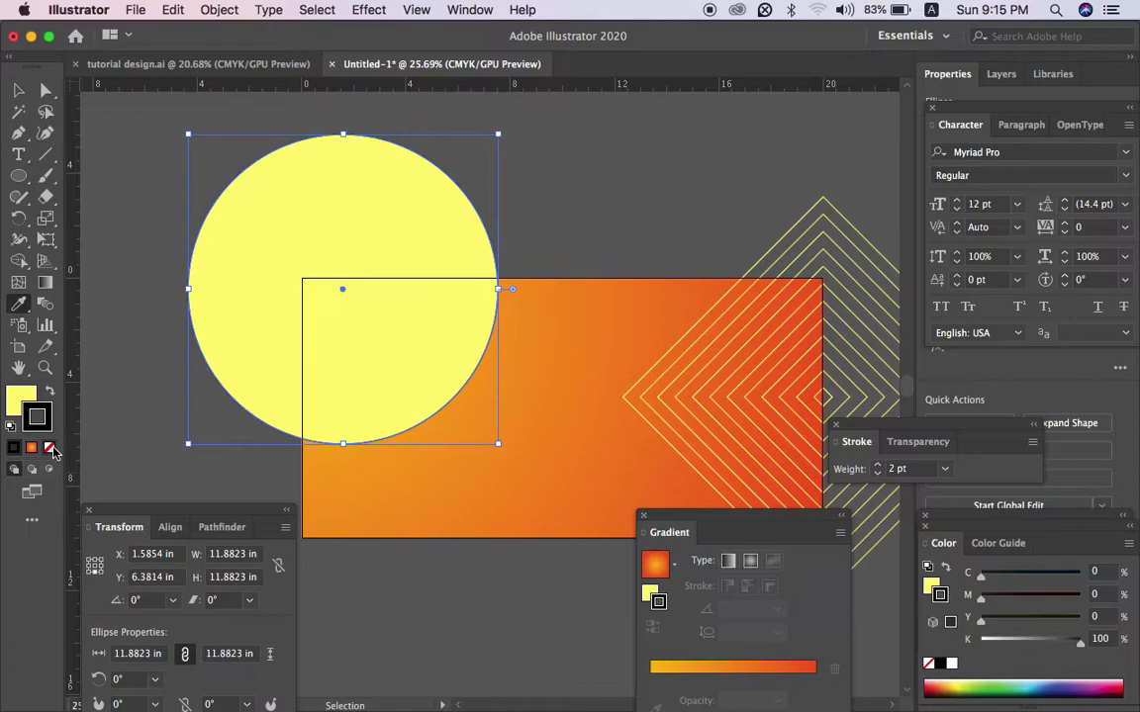
{"action": "left_click", "coordinate": [49, 447]}
{"action": "left_click", "coordinate": [22, 398]}
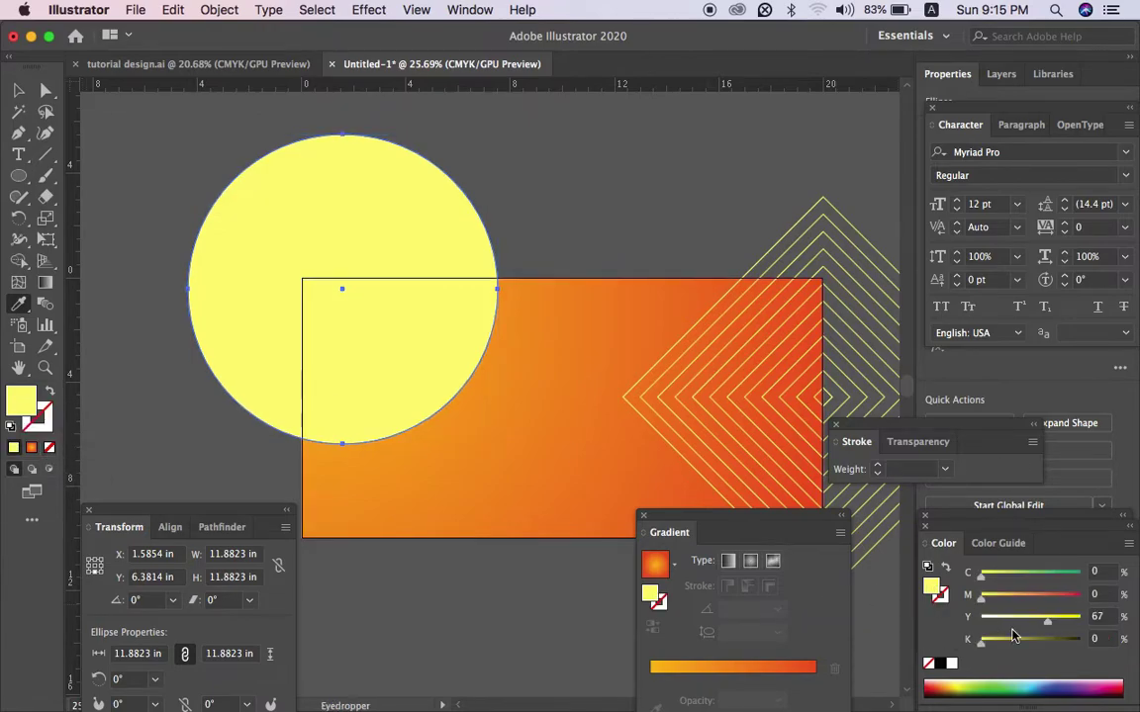
Step: Set the circle's fill to orange, C0 M40 Y100 K0
{"action": "type", "text": "100"}
{"action": "key", "text": "Return"}
{"action": "left_click", "coordinate": [1105, 598]}
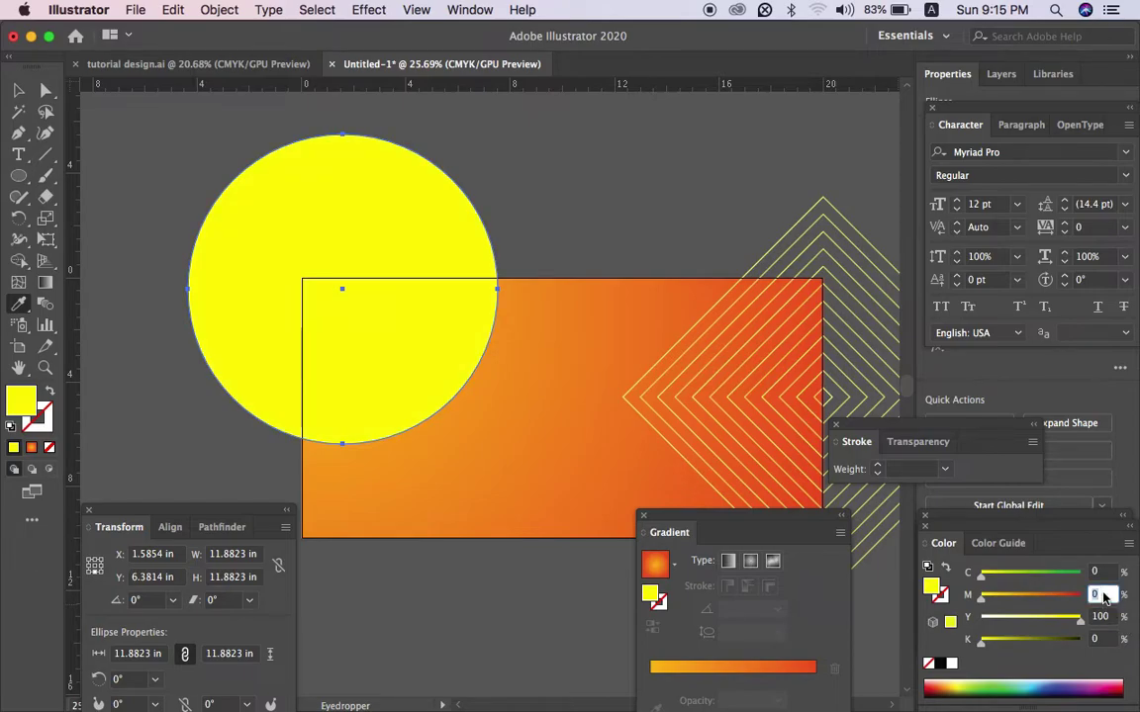
{"action": "type", "text": "50"}
{"action": "key", "text": "Return"}
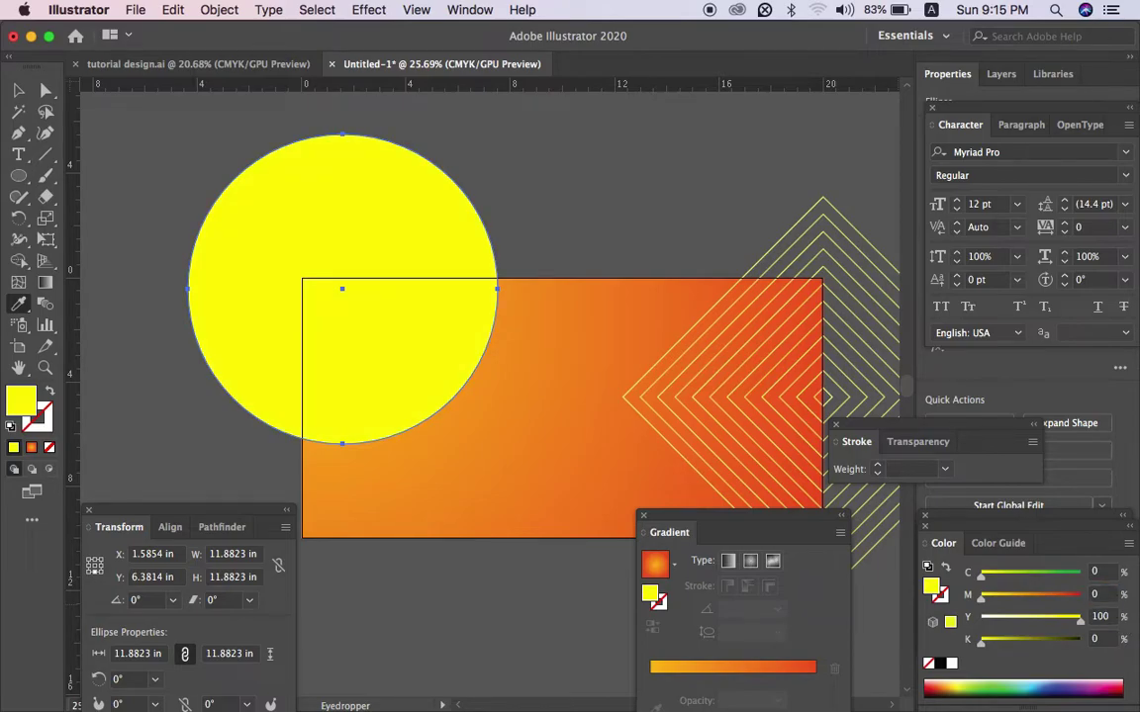
{"action": "left_click", "coordinate": [1098, 593]}
{"action": "type", "text": "40"}
{"action": "key", "text": "Return"}
Step: Enlarge the pasted circle copy slightly, fill it white and nudge it up
{"action": "key", "text": "v"}
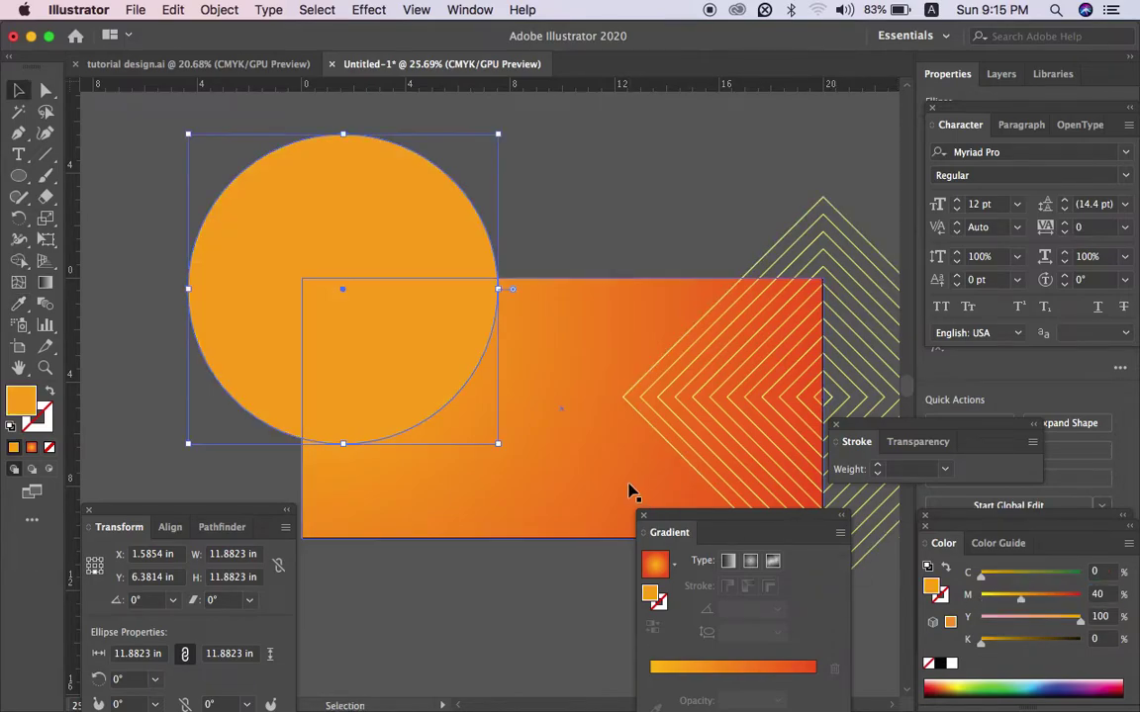
{"action": "key", "text": "a"}
{"action": "key", "text": "v"}
{"action": "left_click_drag", "start_coordinate": [497, 443], "coordinate": [517, 463]}
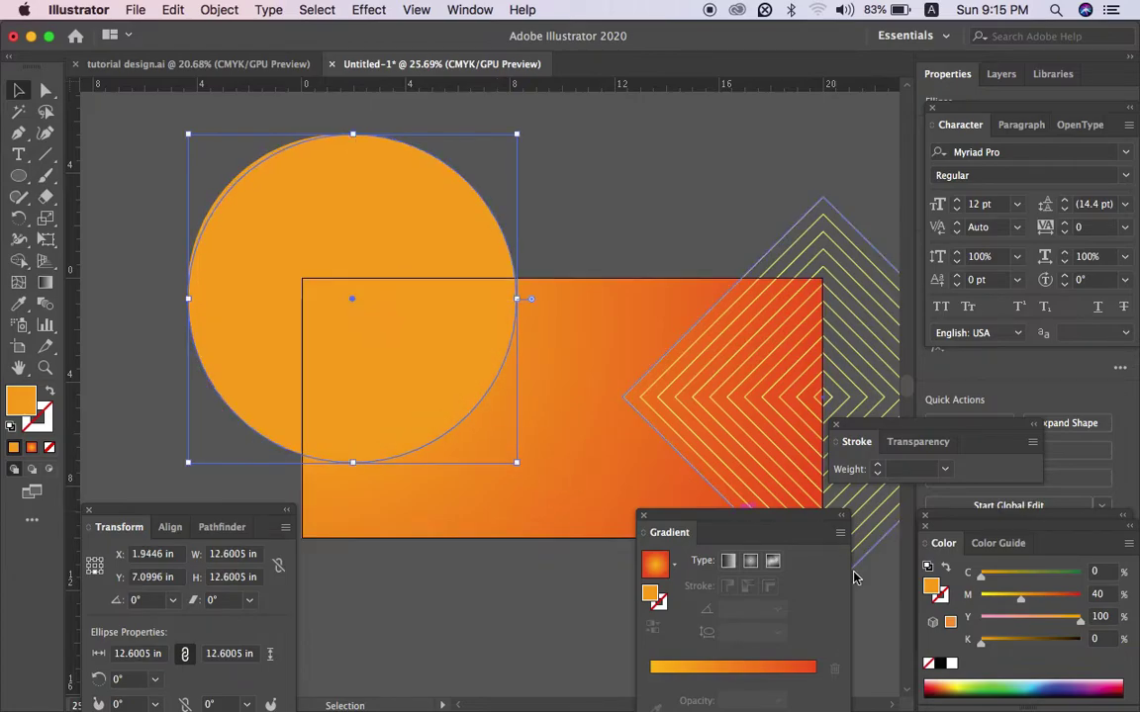
{"action": "left_click", "coordinate": [952, 664]}
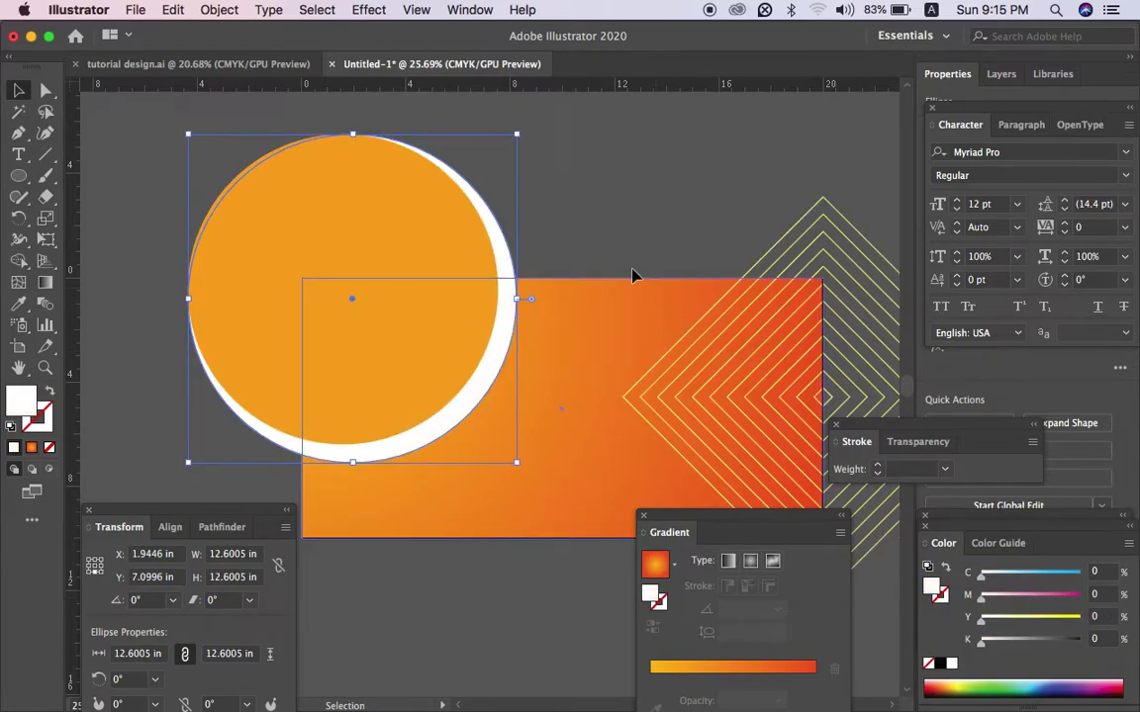
{"action": "left_click_drag", "start_coordinate": [493, 361], "coordinate": [496, 349]}
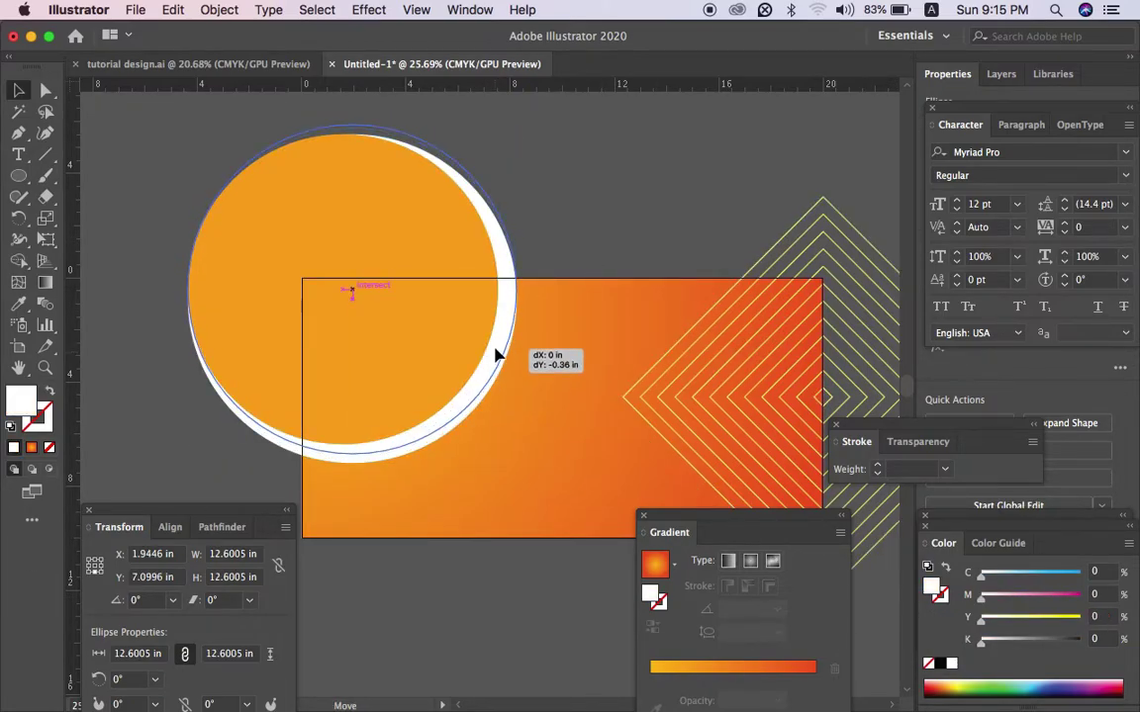
Step: Move both circles down together, then set the smaller circle's fill to grey, CMYK 0/0/0/65
{"action": "left_click", "coordinate": [574, 242]}
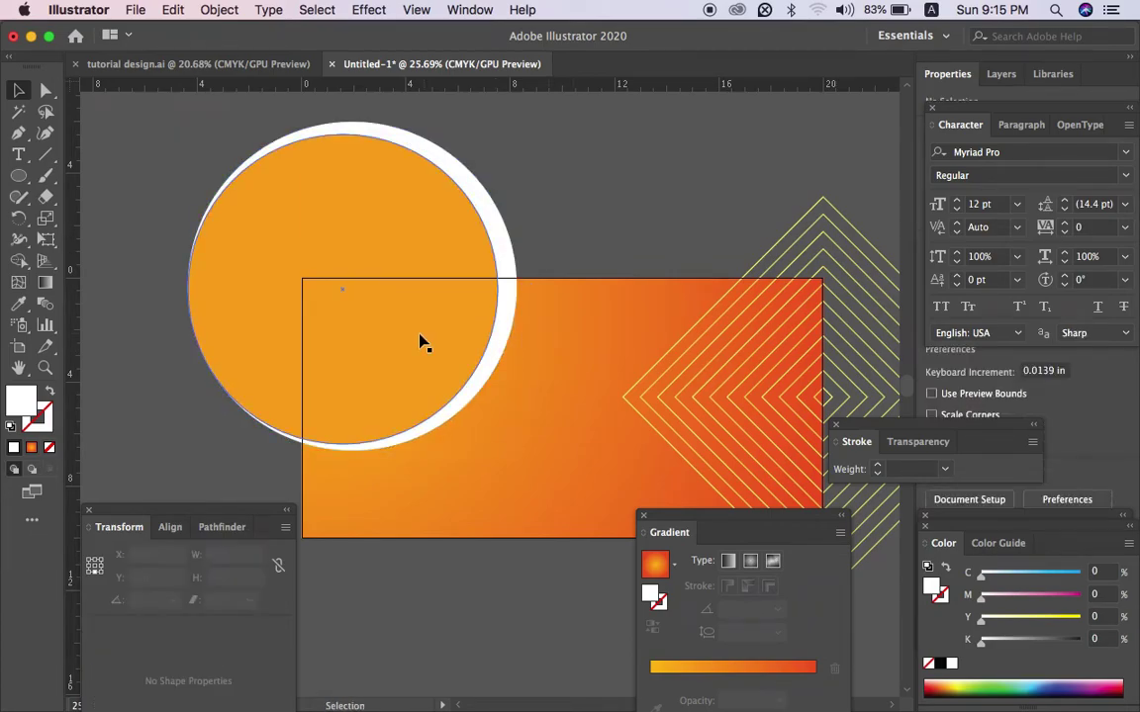
{"action": "left_click", "coordinate": [423, 341]}
{"action": "left_click", "coordinate": [512, 284], "text": "shift"}
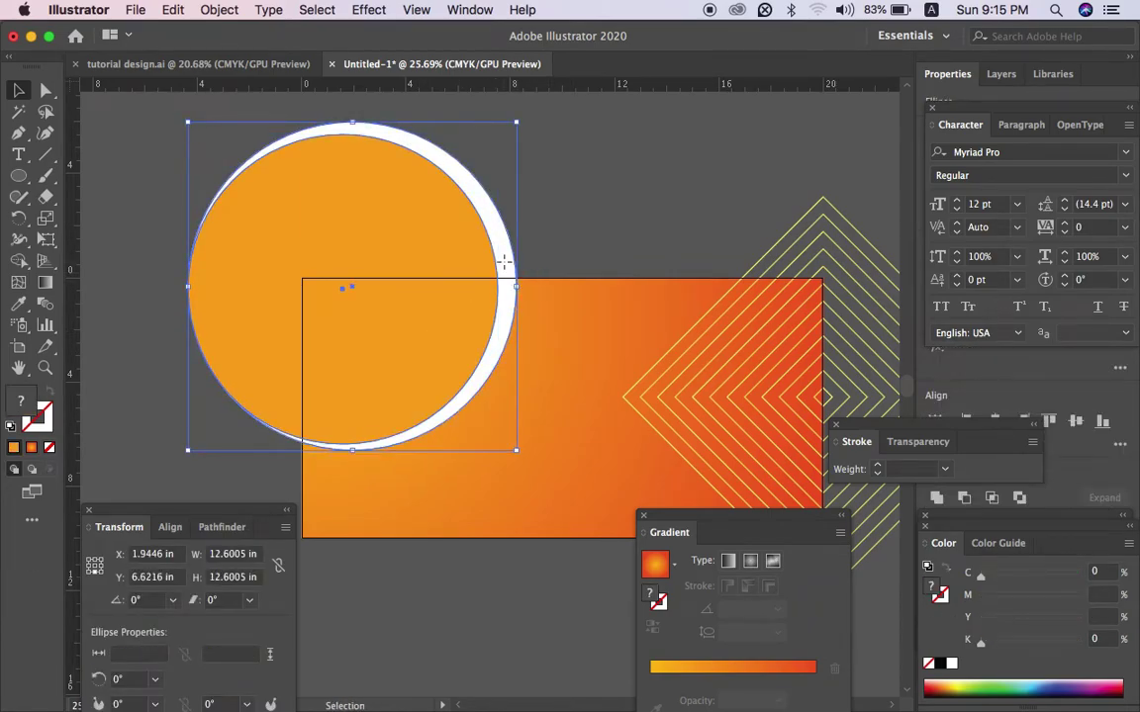
{"action": "left_click_drag", "start_coordinate": [505, 271], "coordinate": [503, 296]}
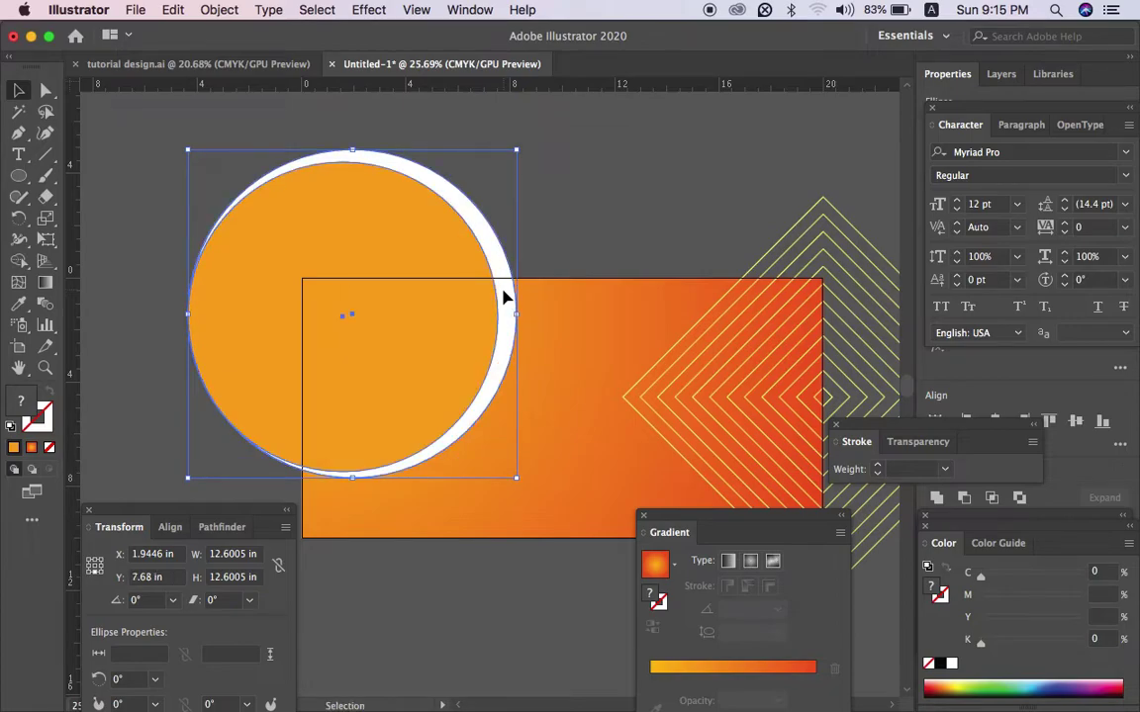
{"action": "left_click", "coordinate": [556, 220]}
{"action": "left_click", "coordinate": [485, 302]}
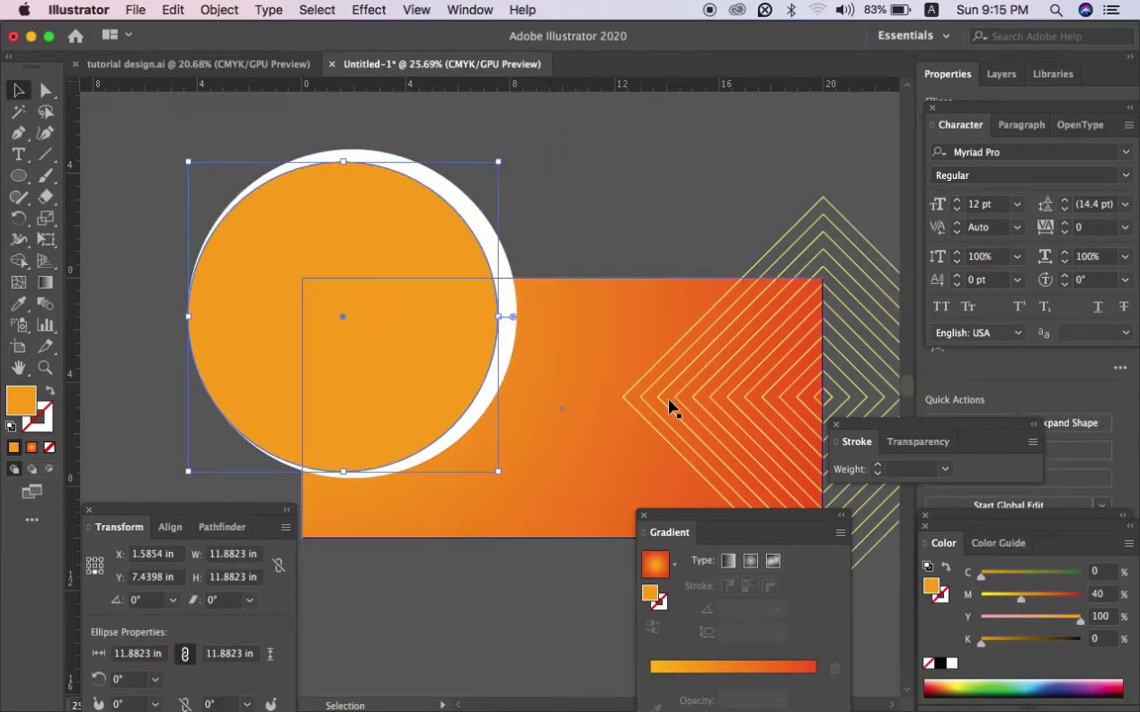
{"action": "left_click", "coordinate": [940, 663]}
Step: Give the large circle a radial gradient fill with a black centre stop
{"action": "mouse_move", "coordinate": [1079, 639]}
{"action": "left_mouse_down"}
{"action": "mouse_move", "coordinate": [1032, 643]}
{"action": "mouse_move", "coordinate": [1047, 645]}
{"action": "left_mouse_up"}
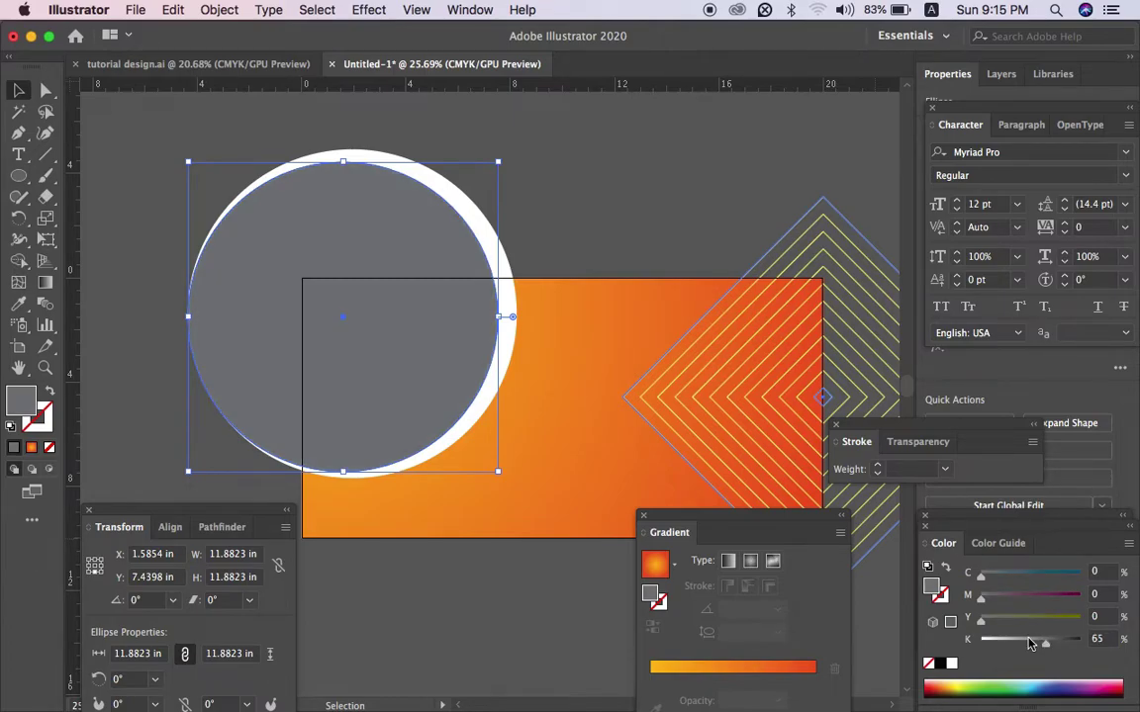
{"action": "left_click", "coordinate": [1029, 641]}
{"action": "key", "text": "period"}
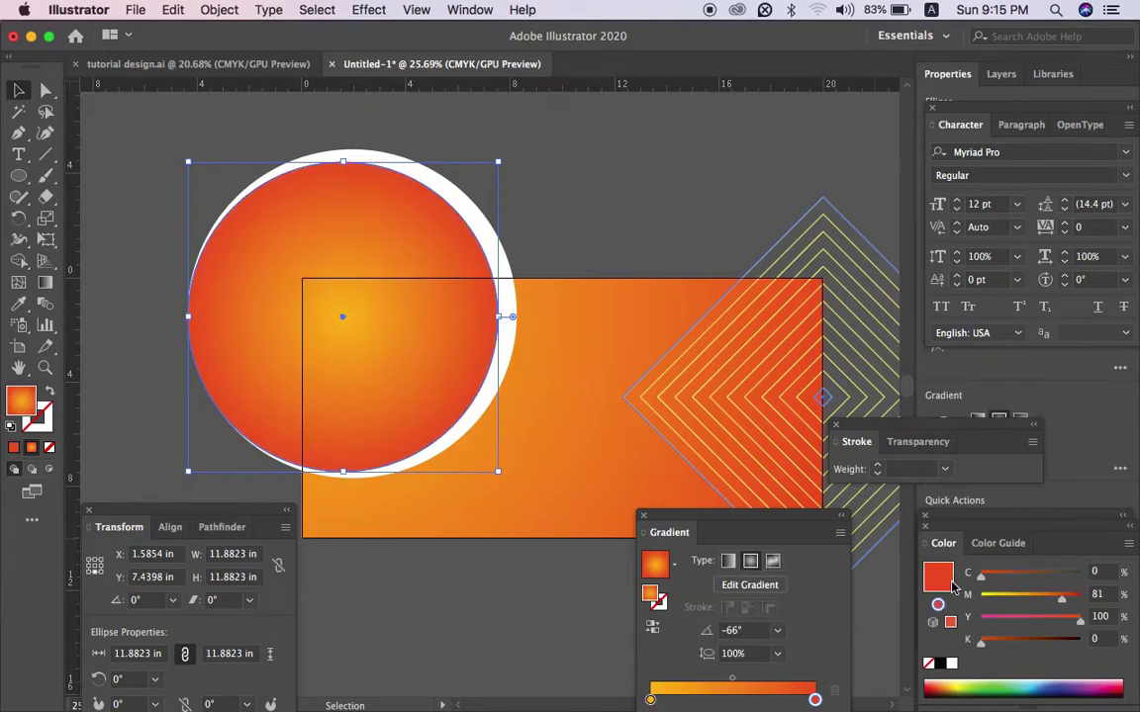
{"action": "double_click", "coordinate": [650, 699]}
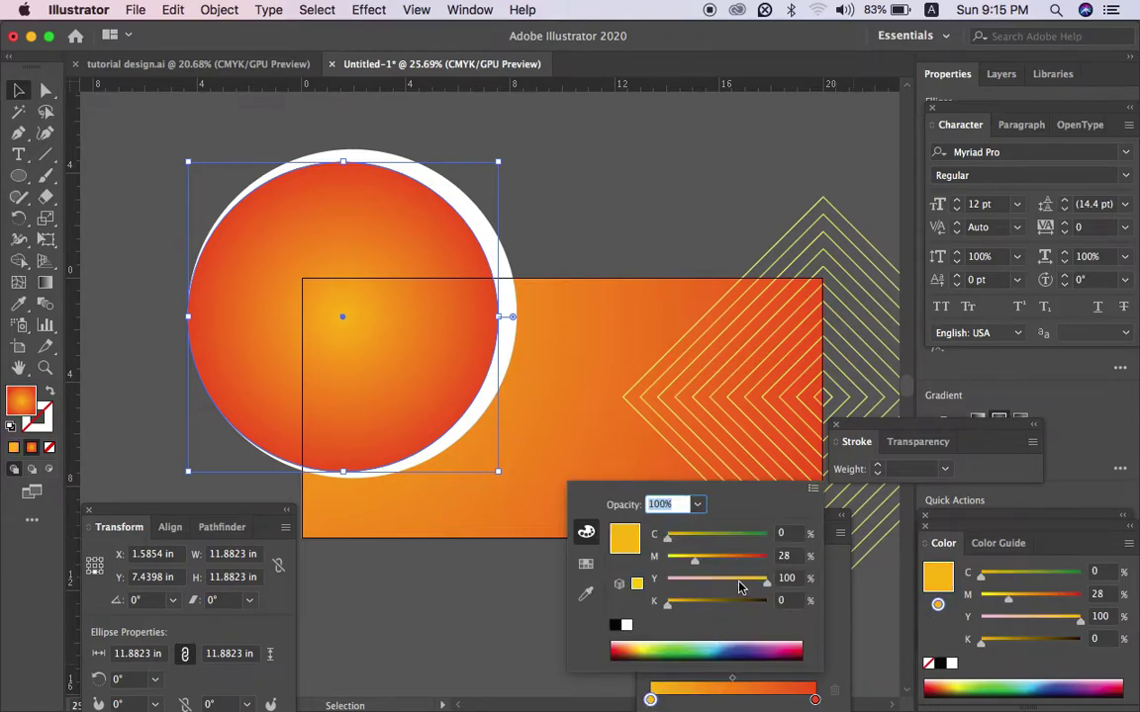
{"action": "mouse_move", "coordinate": [739, 586]}
{"action": "left_mouse_down"}
{"action": "mouse_move", "coordinate": [643, 584]}
{"action": "mouse_move", "coordinate": [650, 578]}
{"action": "left_mouse_up"}
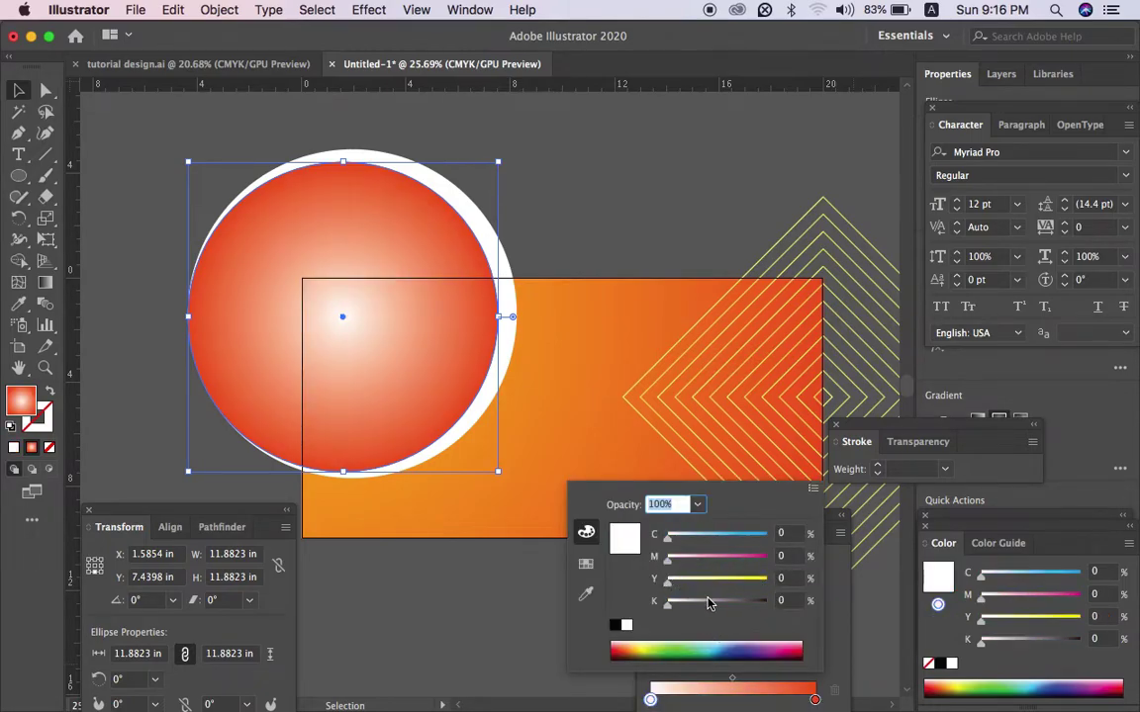
{"action": "left_click_drag", "start_coordinate": [708, 604], "coordinate": [806, 614]}
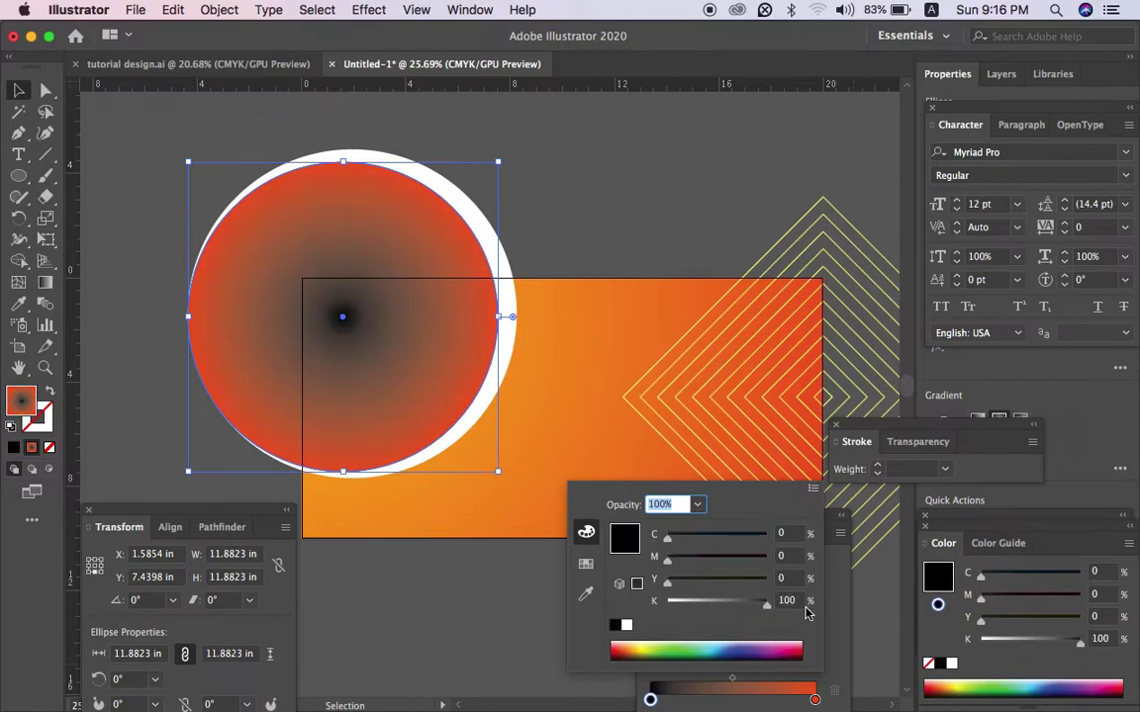
Step: Make the outer stop dark grey, then swap the stops so the gradient runs light grey to black
{"action": "left_click", "coordinate": [815, 701]}
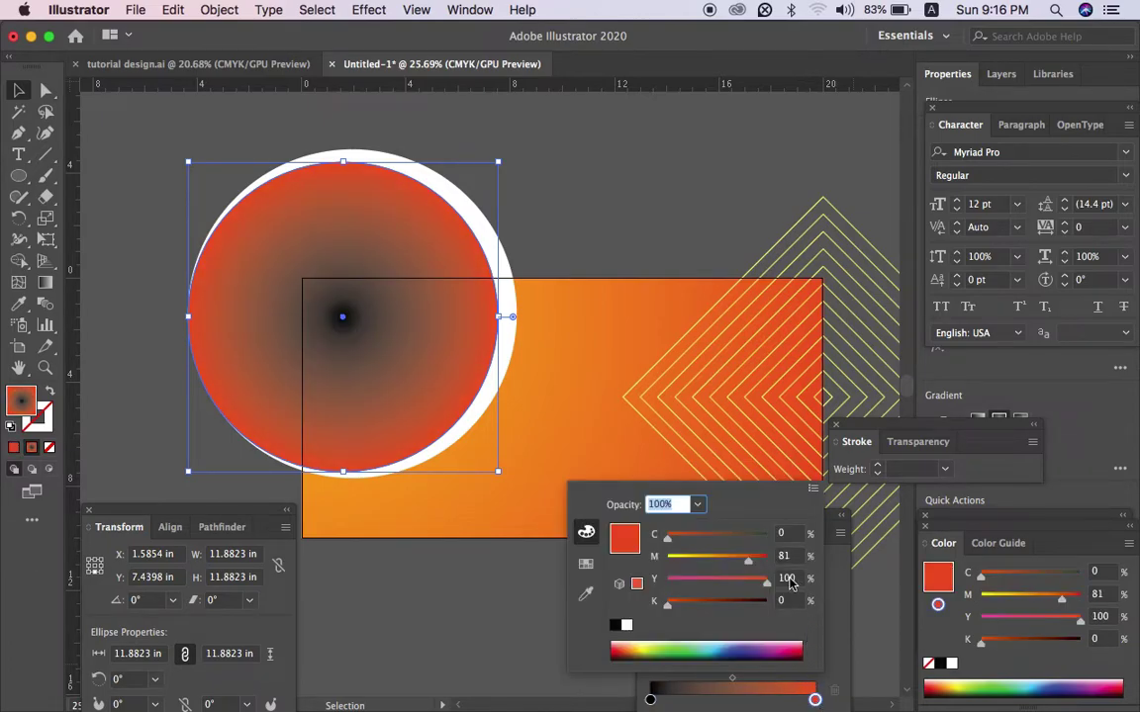
{"action": "left_click", "coordinate": [668, 581]}
{"action": "left_click", "coordinate": [671, 561]}
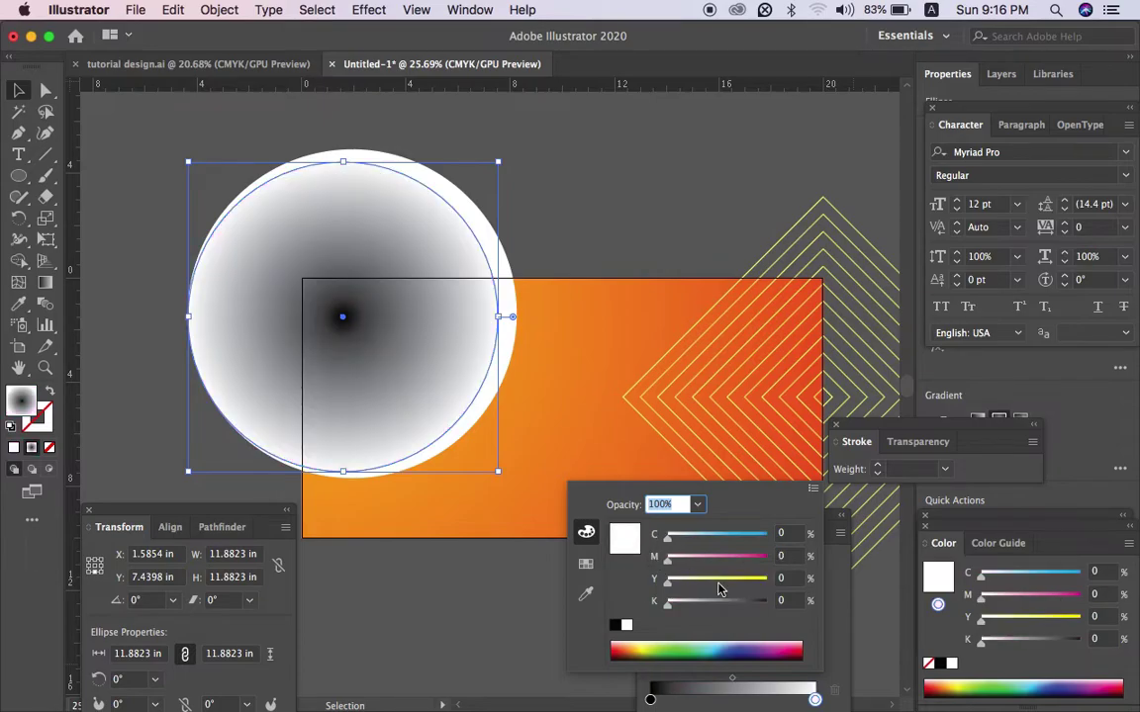
{"action": "left_click", "coordinate": [743, 603]}
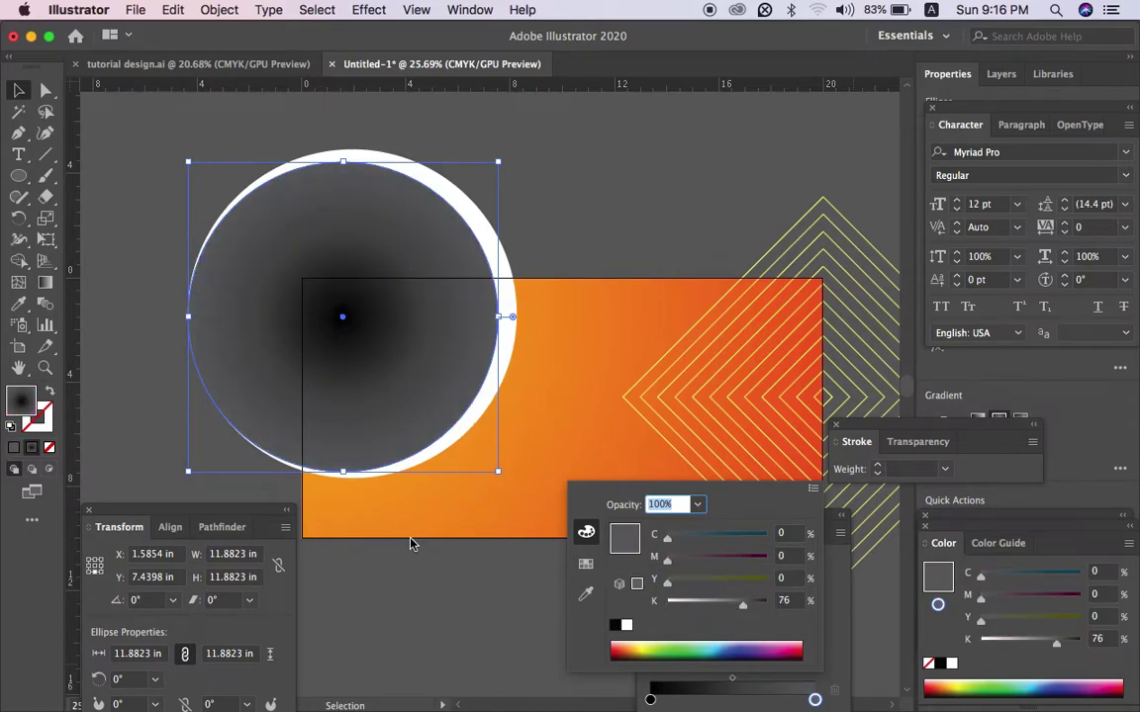
{"action": "left_click", "coordinate": [650, 702]}
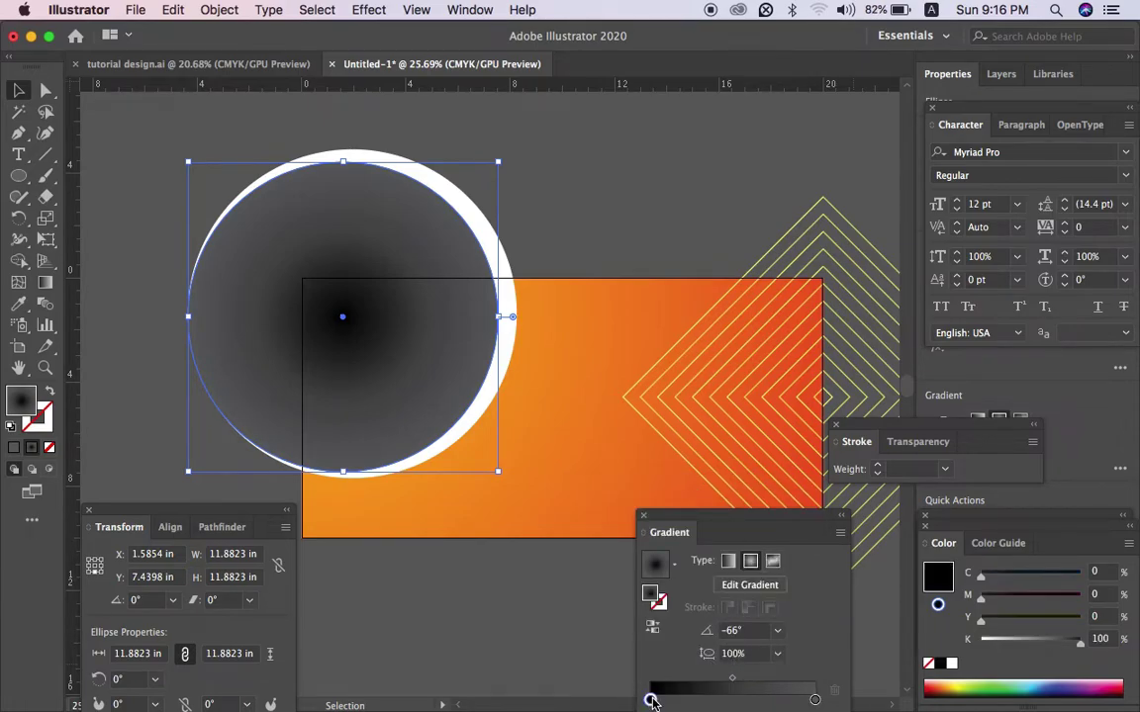
{"action": "left_click_drag", "start_coordinate": [652, 700], "coordinate": [743, 699]}
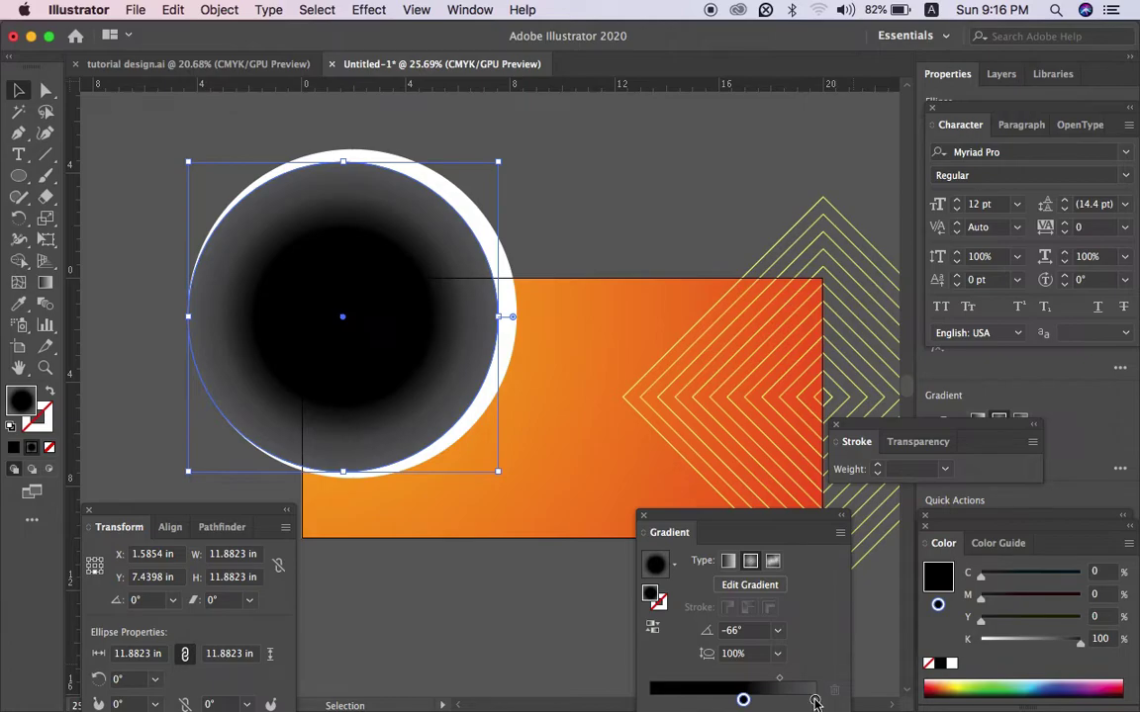
{"action": "left_click_drag", "start_coordinate": [814, 701], "coordinate": [650, 701]}
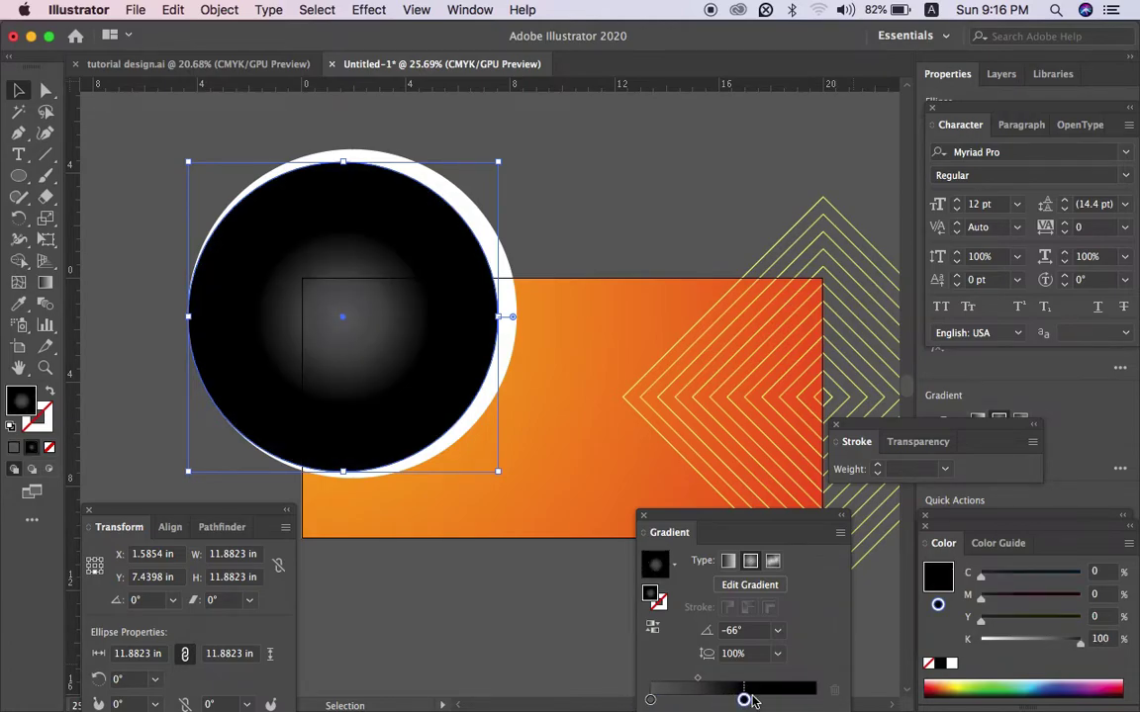
{"action": "left_click_drag", "start_coordinate": [747, 700], "coordinate": [814, 701]}
Step: Redraw the circle's gradient as a long diagonal from top-left to bottom-right
{"action": "left_click", "coordinate": [50, 285]}
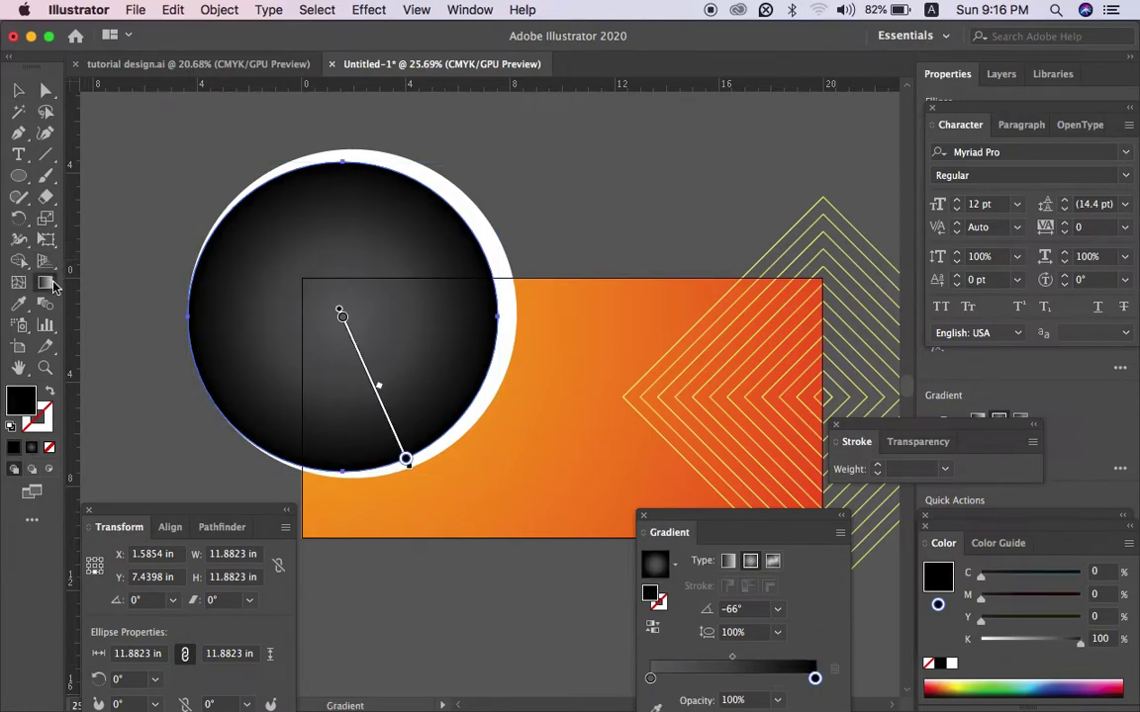
{"action": "left_click_drag", "start_coordinate": [342, 314], "coordinate": [380, 306]}
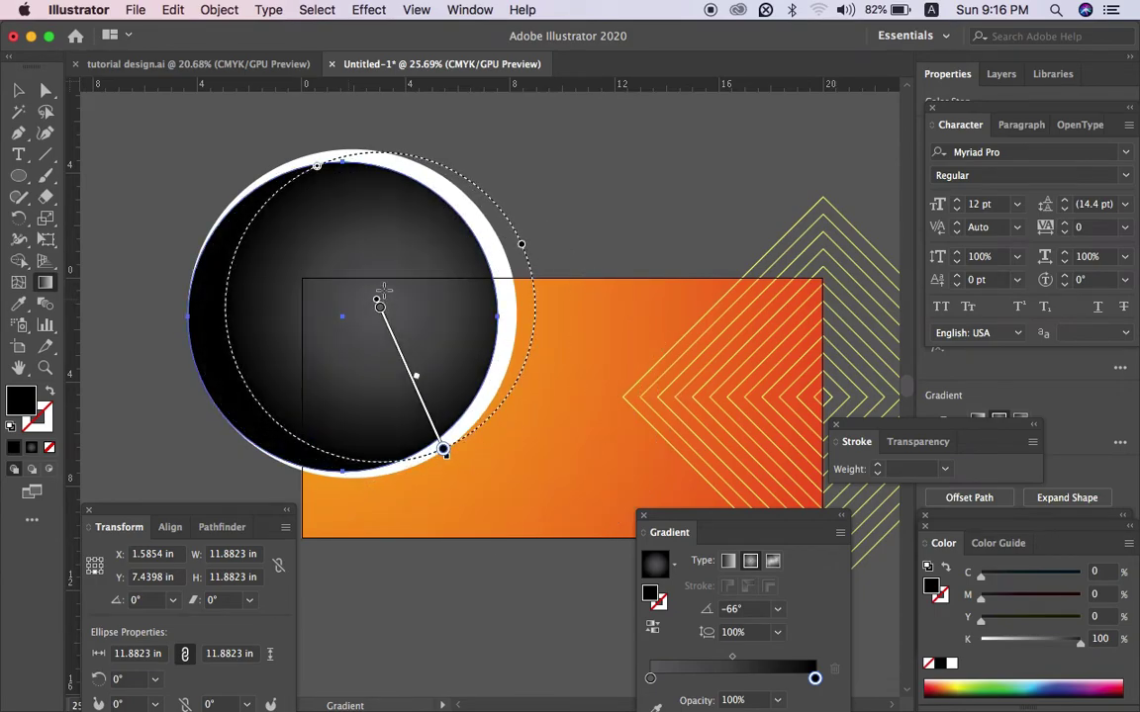
{"action": "left_click_drag", "start_coordinate": [290, 260], "coordinate": [499, 451]}
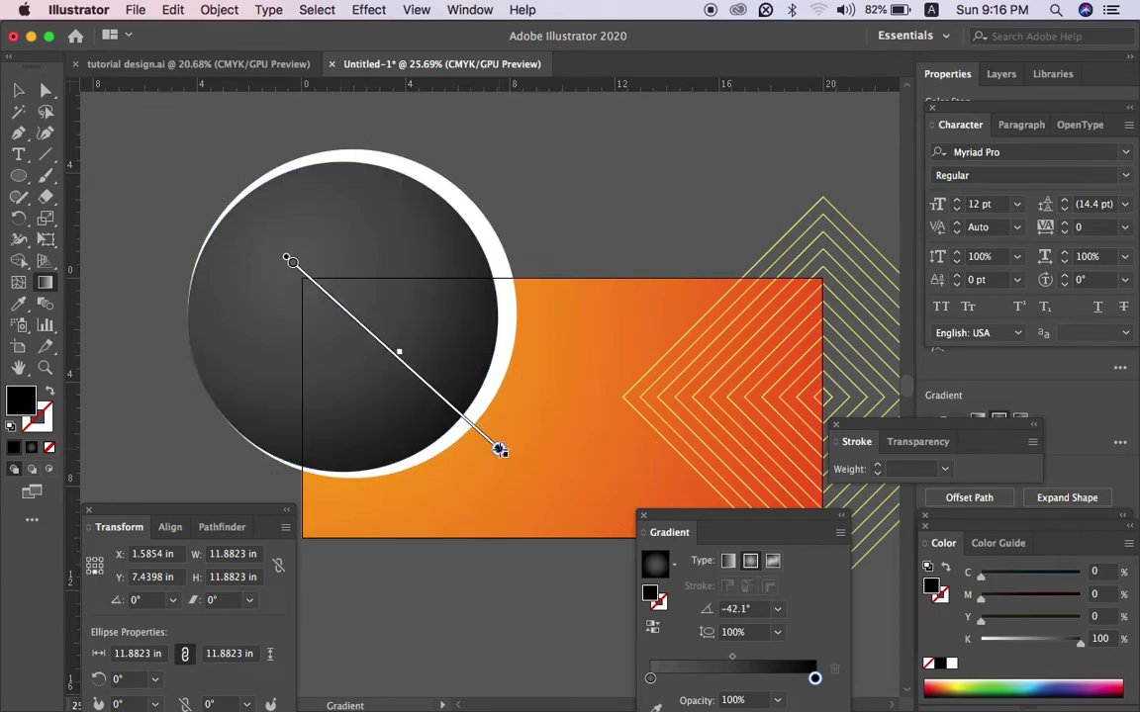
{"action": "left_click_drag", "start_coordinate": [515, 330], "coordinate": [206, 478]}
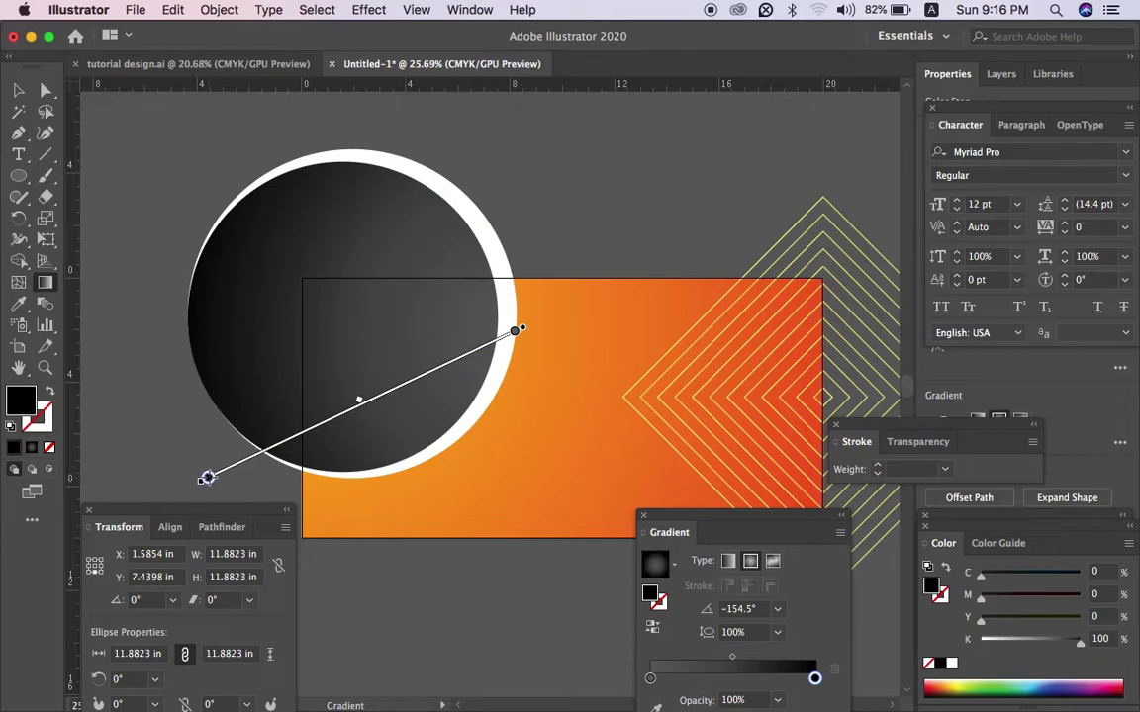
{"action": "left_click_drag", "start_coordinate": [314, 240], "coordinate": [512, 447]}
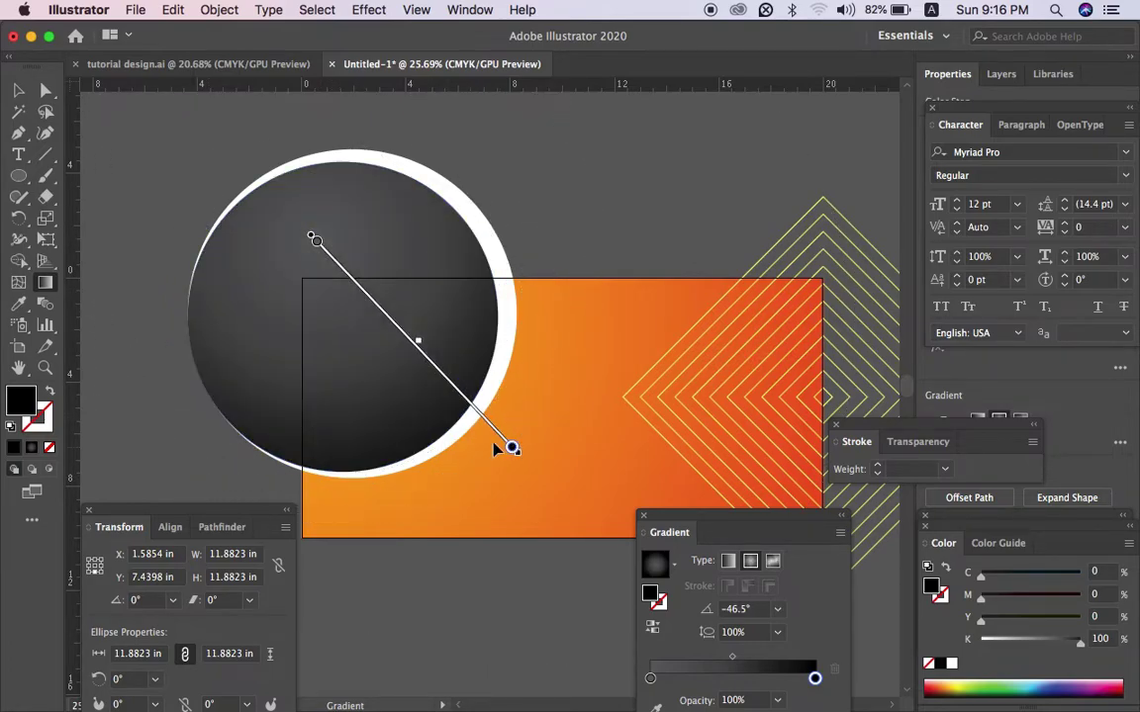
{"action": "left_click_drag", "start_coordinate": [303, 276], "coordinate": [639, 519]}
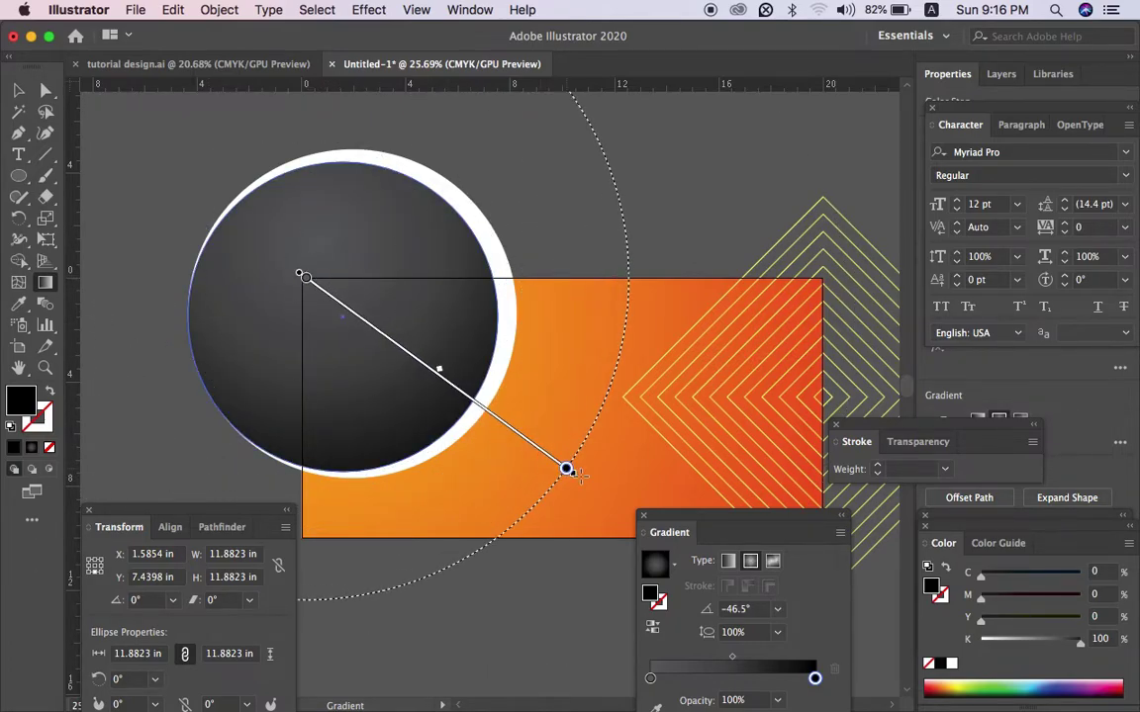
Step: Paste a 51% grey copy of the white circle behind it, nudged down-right as a shadow
{"action": "key", "text": "v"}
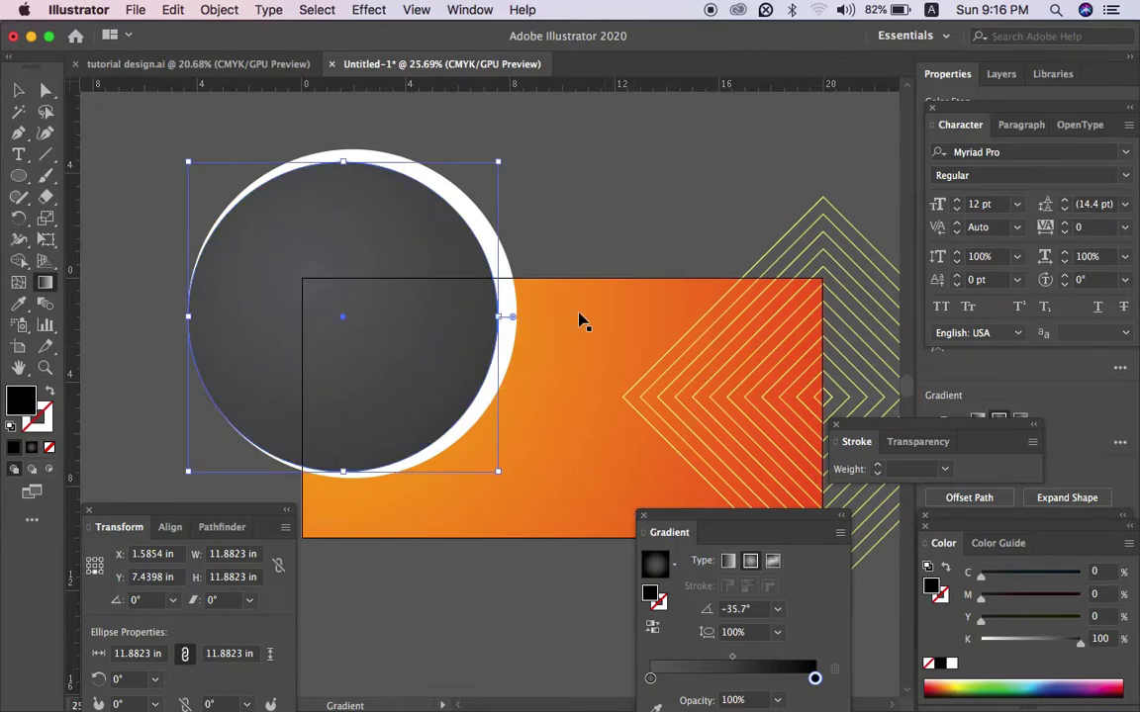
{"action": "left_click", "coordinate": [535, 248]}
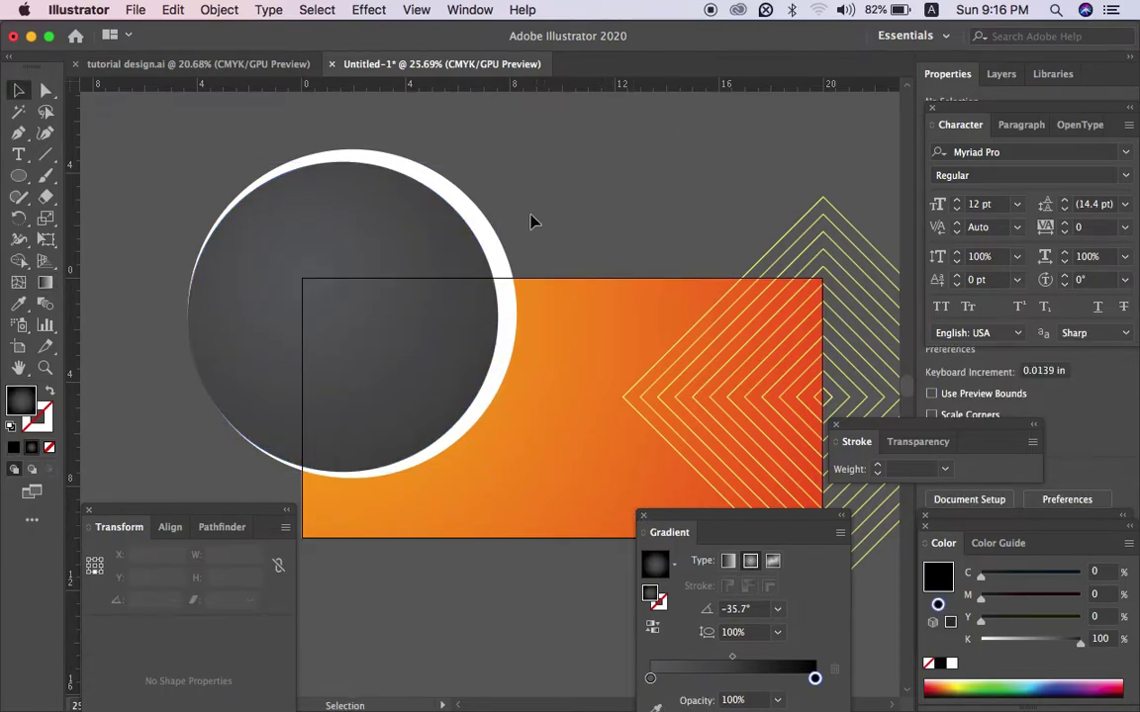
{"action": "left_click", "coordinate": [498, 241]}
{"action": "key", "text": "a"}
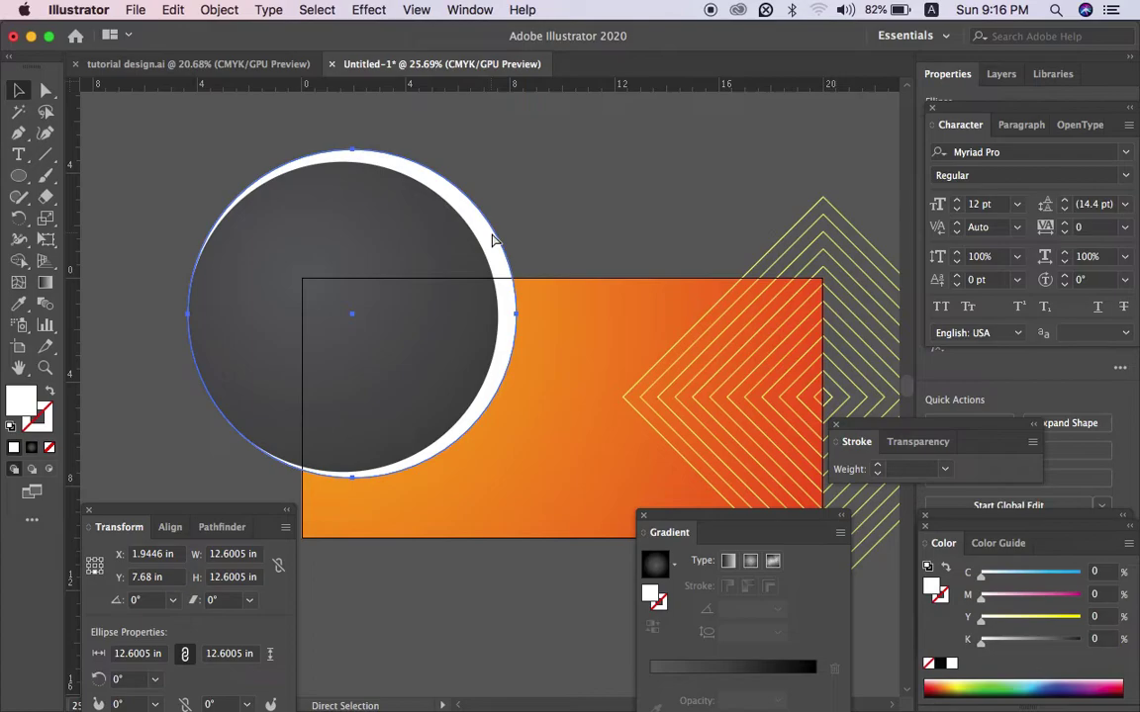
{"action": "key", "text": "v"}
{"action": "key", "text": "shift+Down"}
{"action": "key", "text": "shift+Right"}
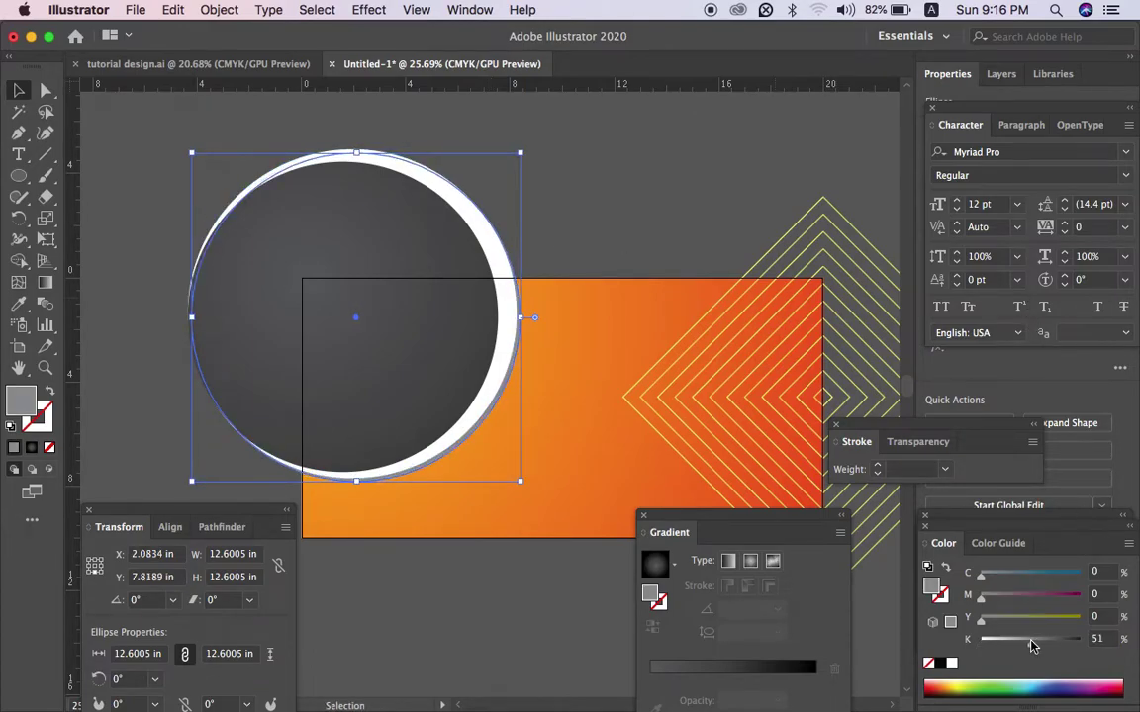
{"action": "left_click", "coordinate": [611, 186]}
{"action": "key", "text": "Tab"}
Step: Bring the orange rectangle to front and clip the circles and diamond lines with a clipping mask
{"action": "left_click", "coordinate": [557, 335]}
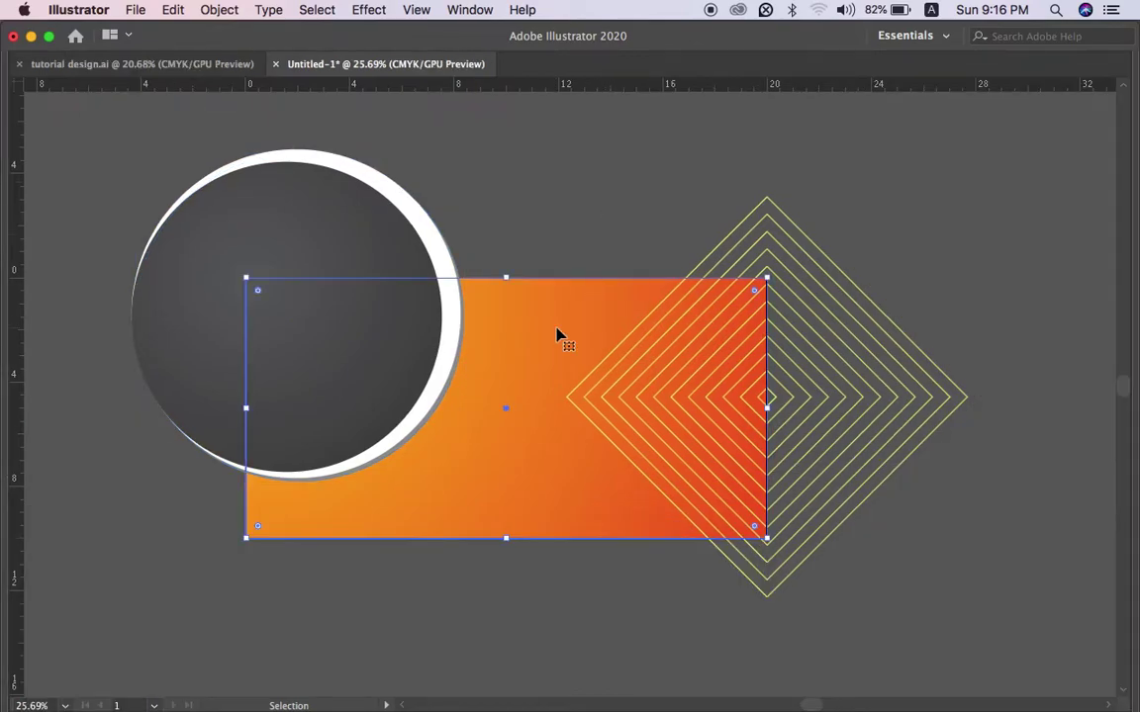
{"action": "key", "text": "a"}
{"action": "key", "text": "super+shift+bracketright"}
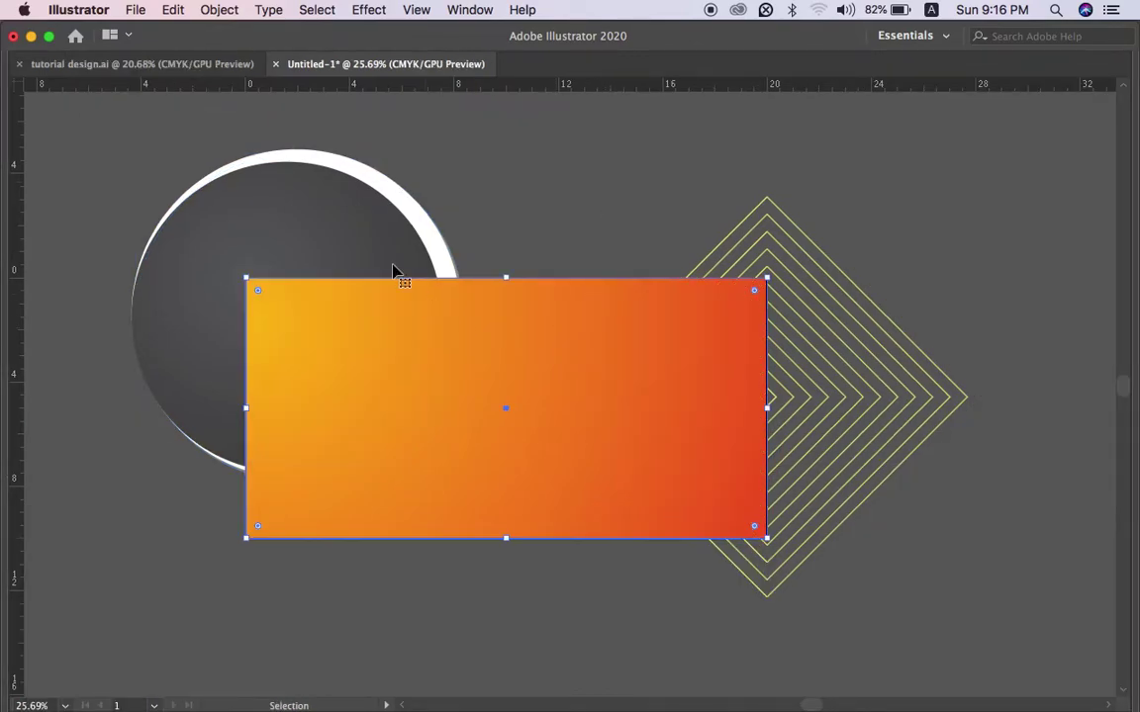
{"action": "left_click_drag", "start_coordinate": [174, 132], "coordinate": [841, 628]}
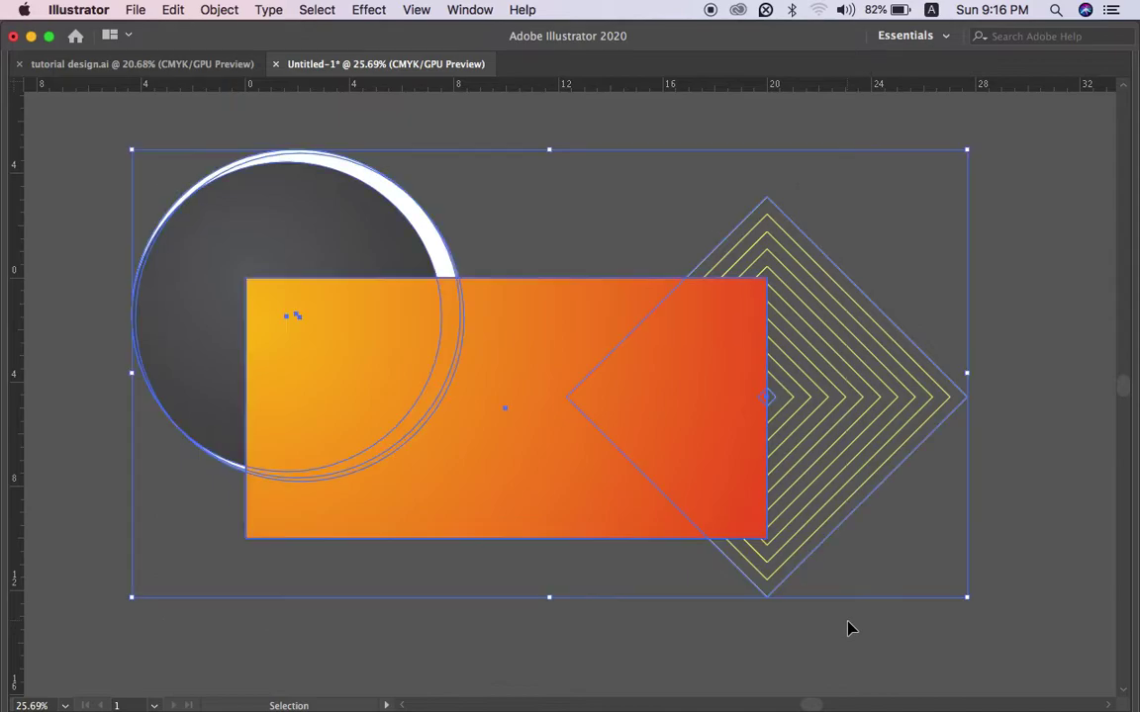
{"action": "right_click", "coordinate": [577, 408]}
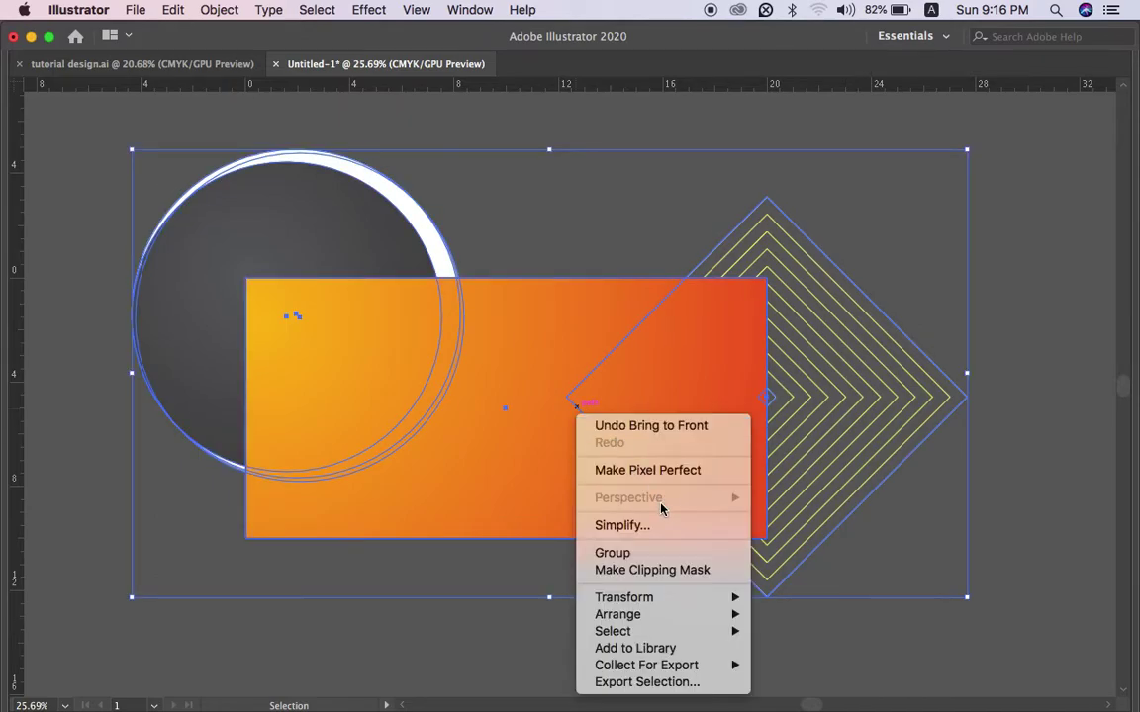
{"action": "left_click", "coordinate": [652, 570]}
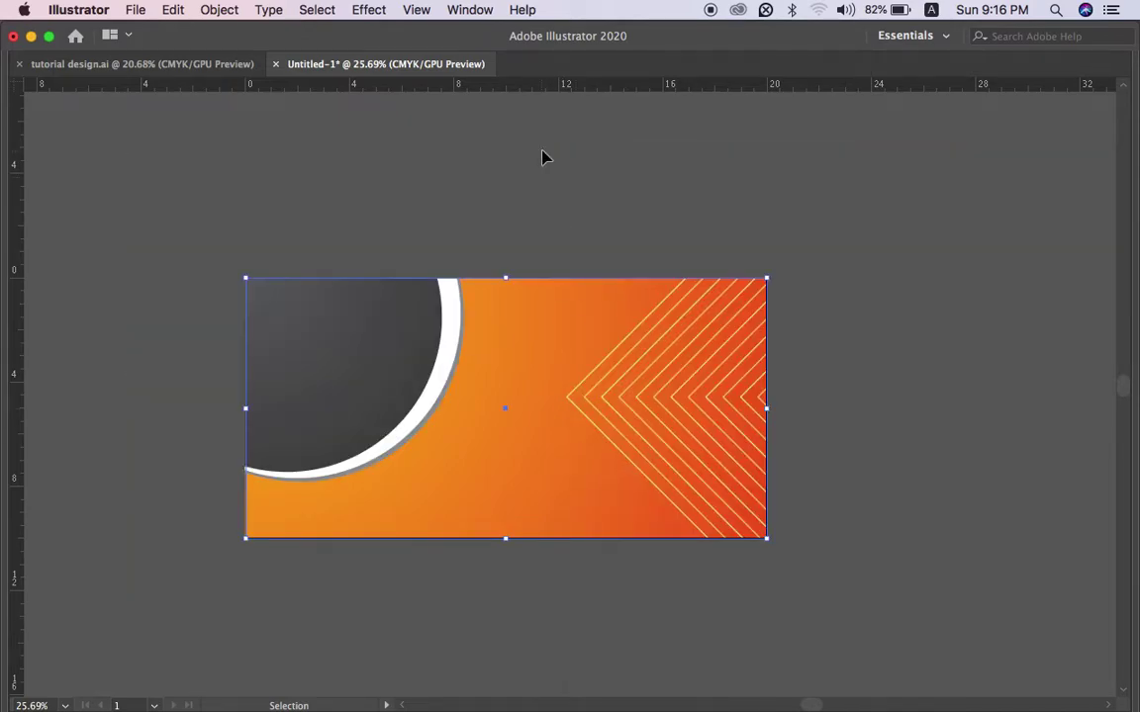
{"action": "key", "text": "a"}
{"action": "key", "text": "super+shift+p"}
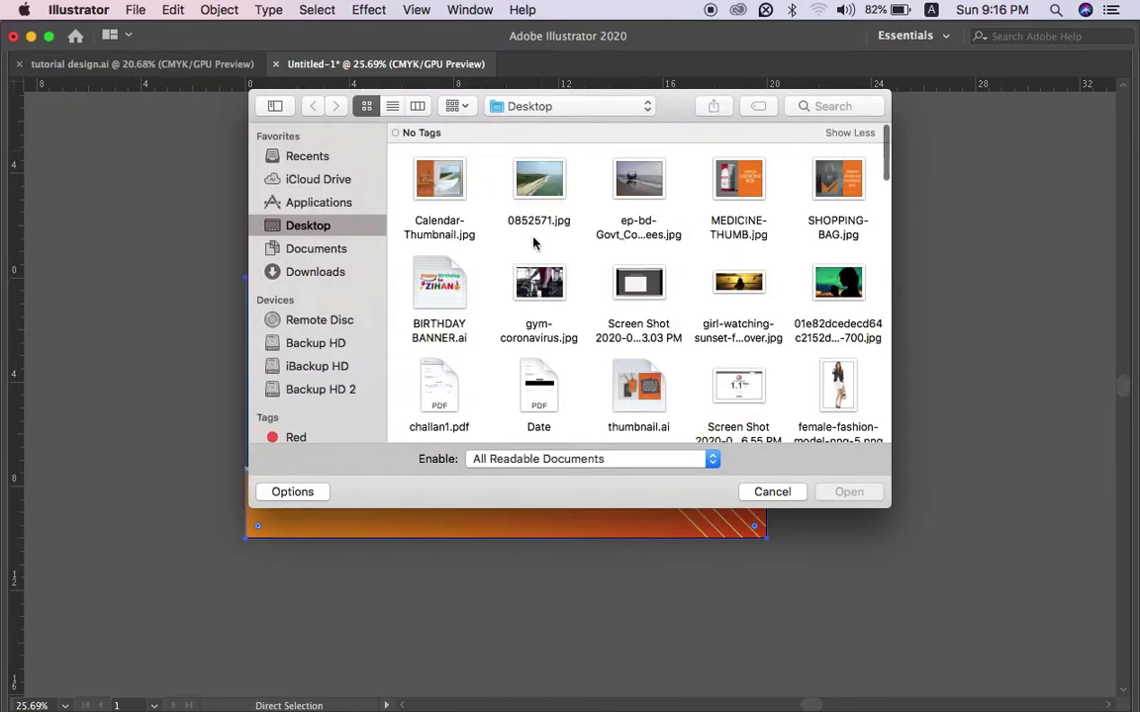
Step: Cancel Place, release the clipping mask in tutorial design.ai, and cut out the model photo
{"action": "key", "text": "Escape"}
{"action": "left_click", "coordinate": [188, 63]}
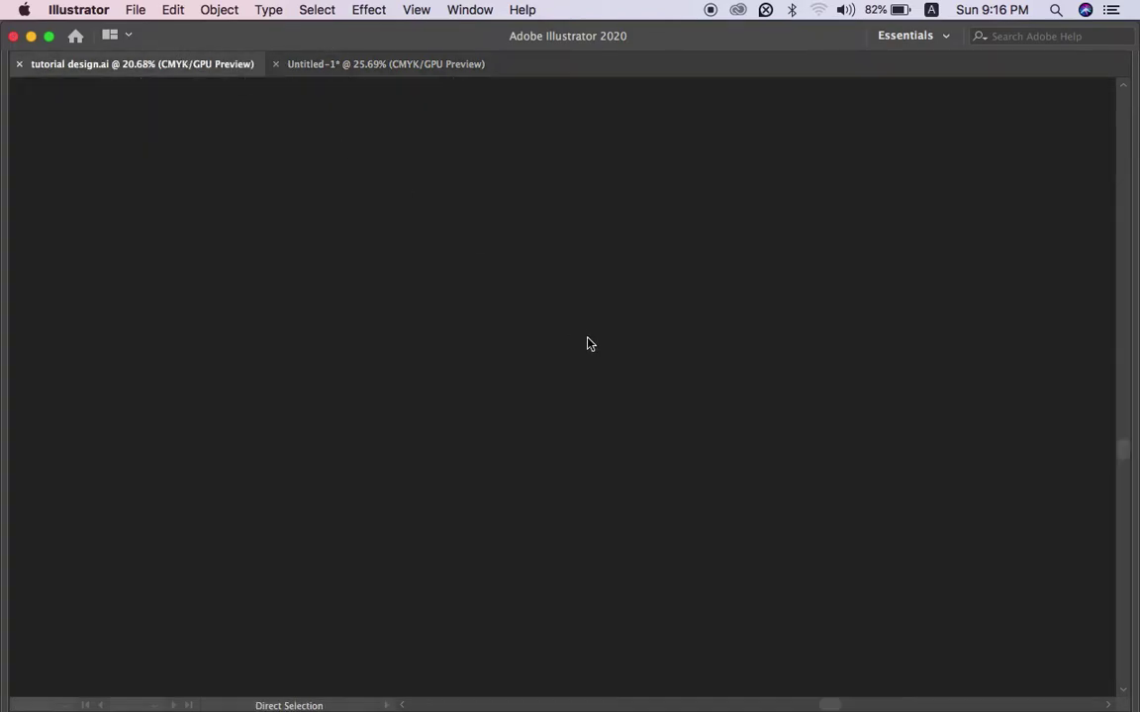
{"action": "key", "text": "v"}
{"action": "left_click", "coordinate": [705, 503]}
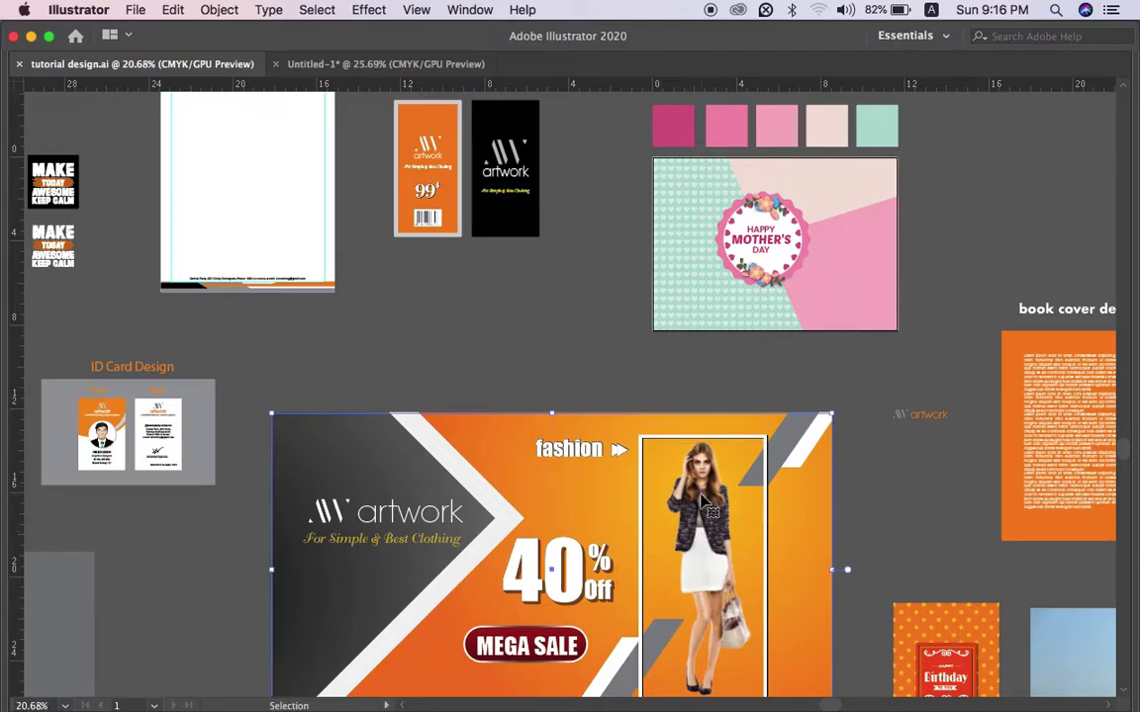
{"action": "scroll", "coordinate": [705, 503], "scroll_direction": "down", "scroll_amount": 3}
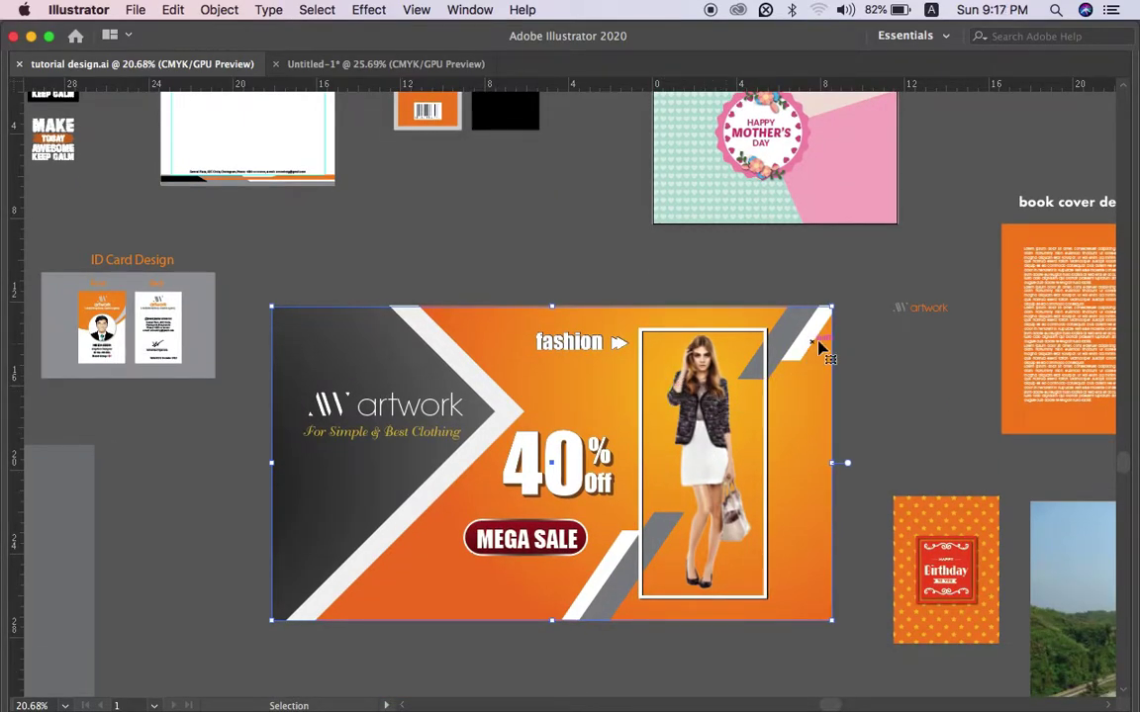
{"action": "right_click", "coordinate": [720, 423]}
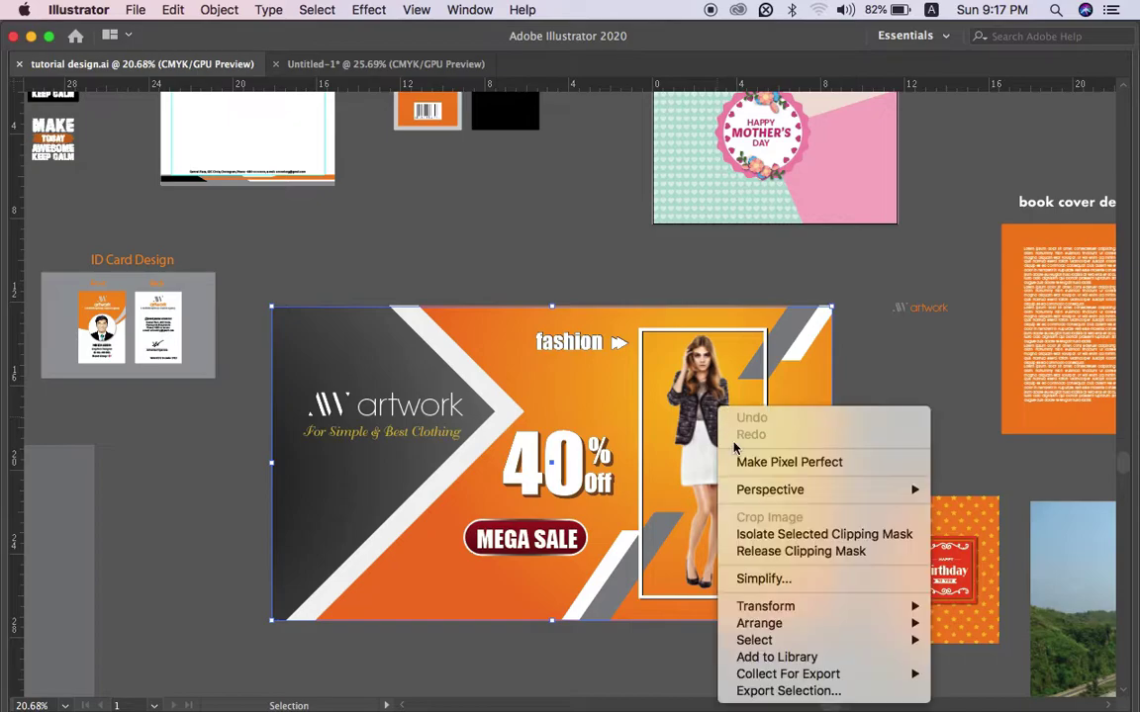
{"action": "left_click", "coordinate": [792, 549]}
{"action": "left_click", "coordinate": [883, 395]}
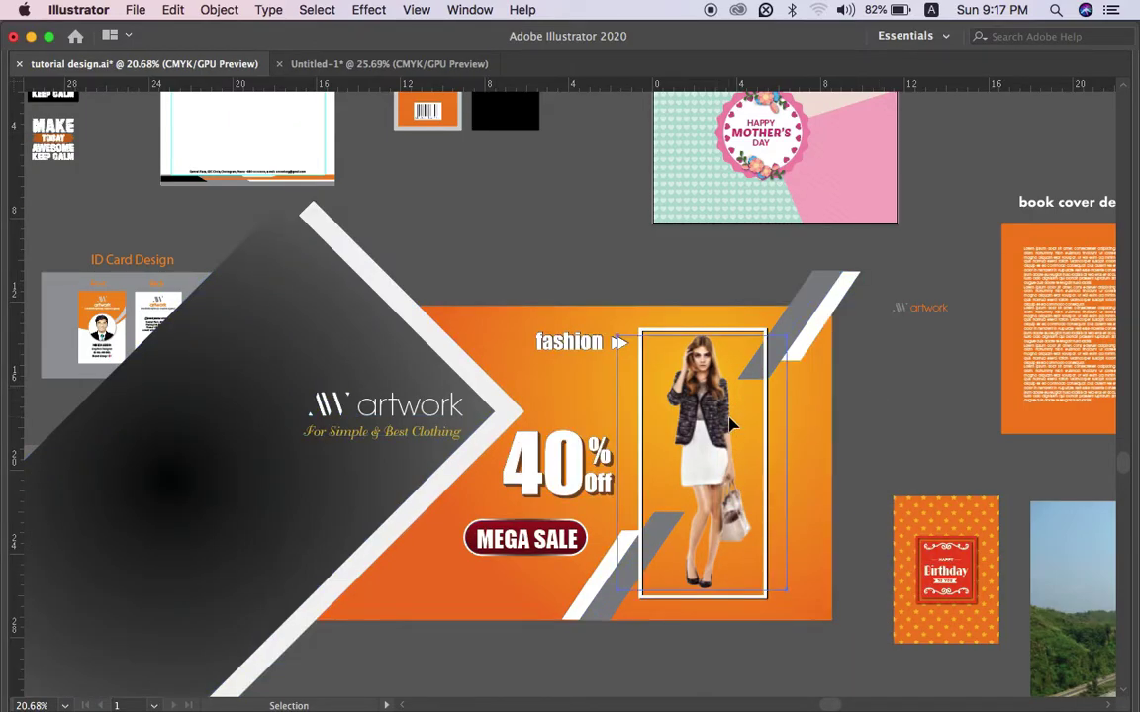
{"action": "key", "text": "Delete"}
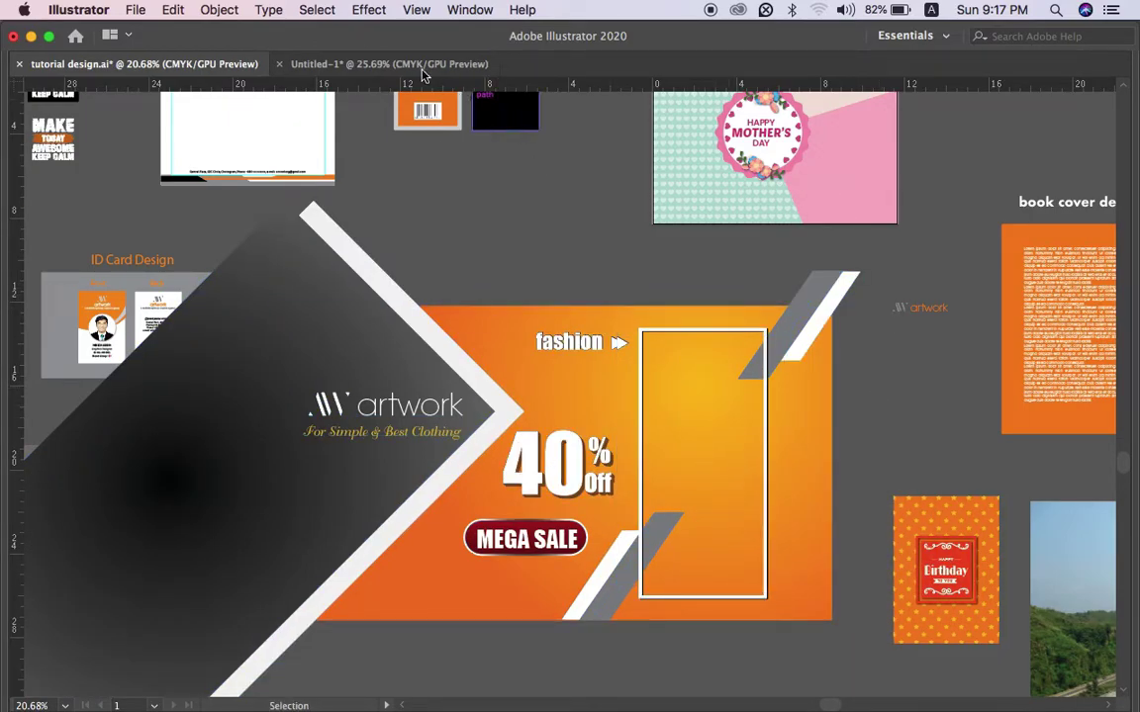
Step: Paste the model photo into Untitled-1, scale it down and move it to the right side
{"action": "left_click", "coordinate": [356, 63]}
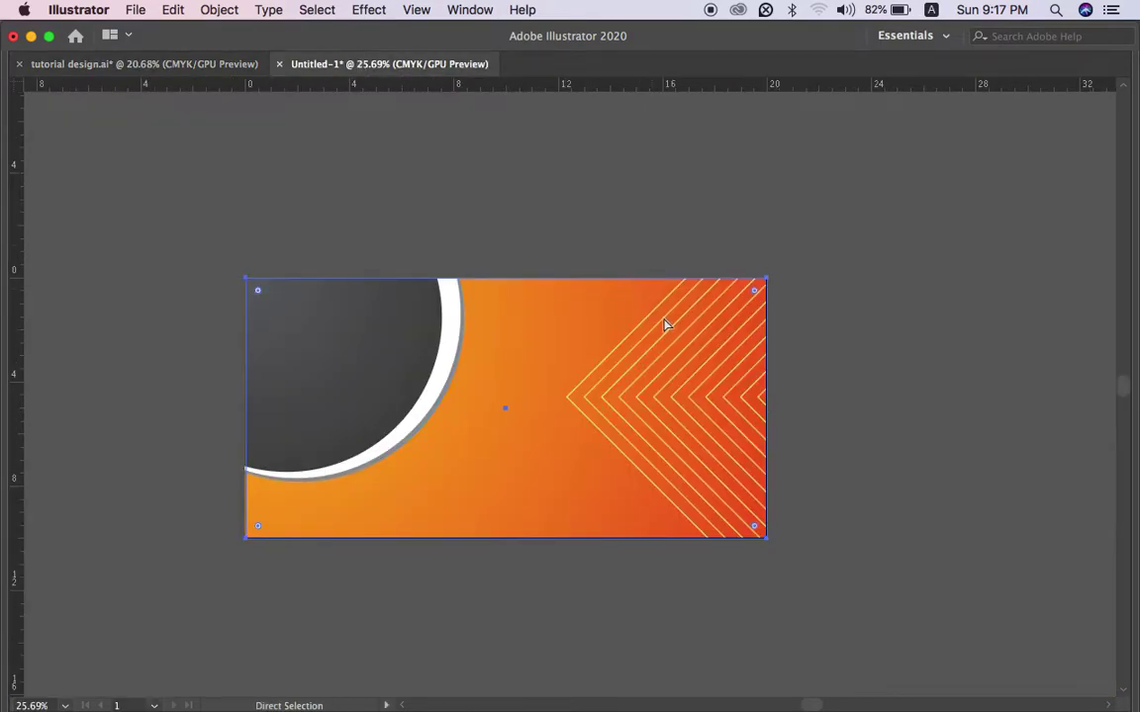
{"action": "key", "text": "super+v"}
{"action": "left_click_drag", "start_coordinate": [557, 401], "coordinate": [613, 442]}
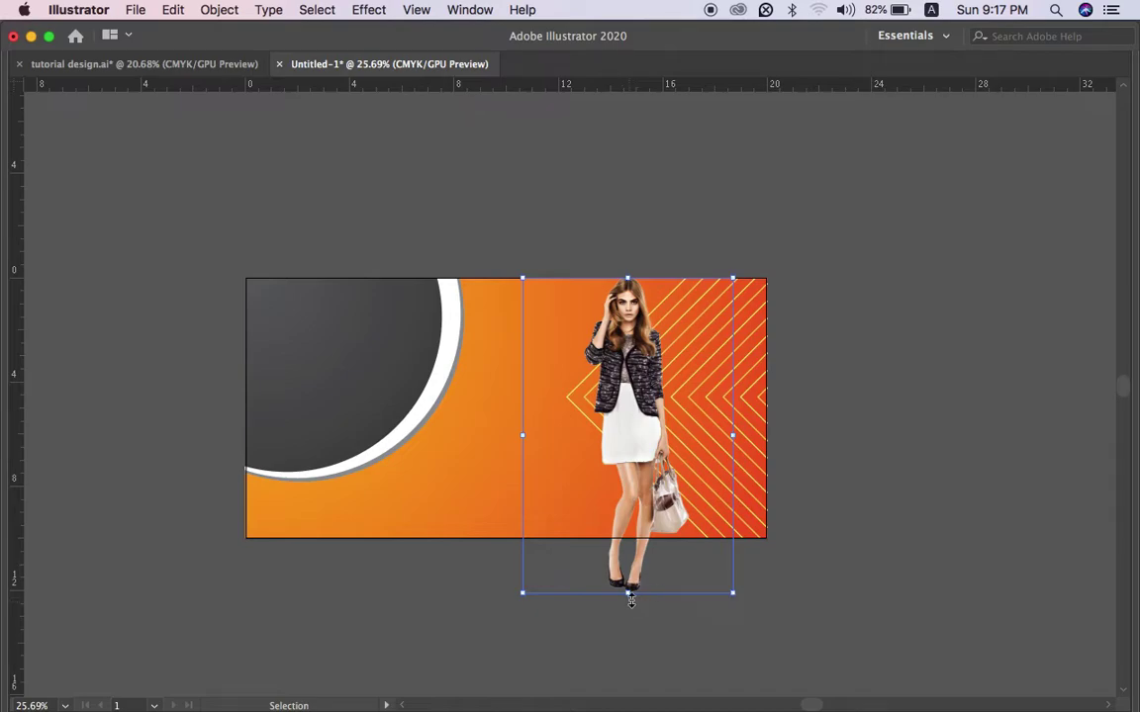
{"action": "left_click_drag", "start_coordinate": [631, 600], "coordinate": [627, 505]}
{"action": "left_click_drag", "start_coordinate": [620, 369], "coordinate": [704, 394]}
Step: Enlarge the small artwork logo and move it onto the Untitled-1 banner
{"action": "left_click", "coordinate": [450, 187]}
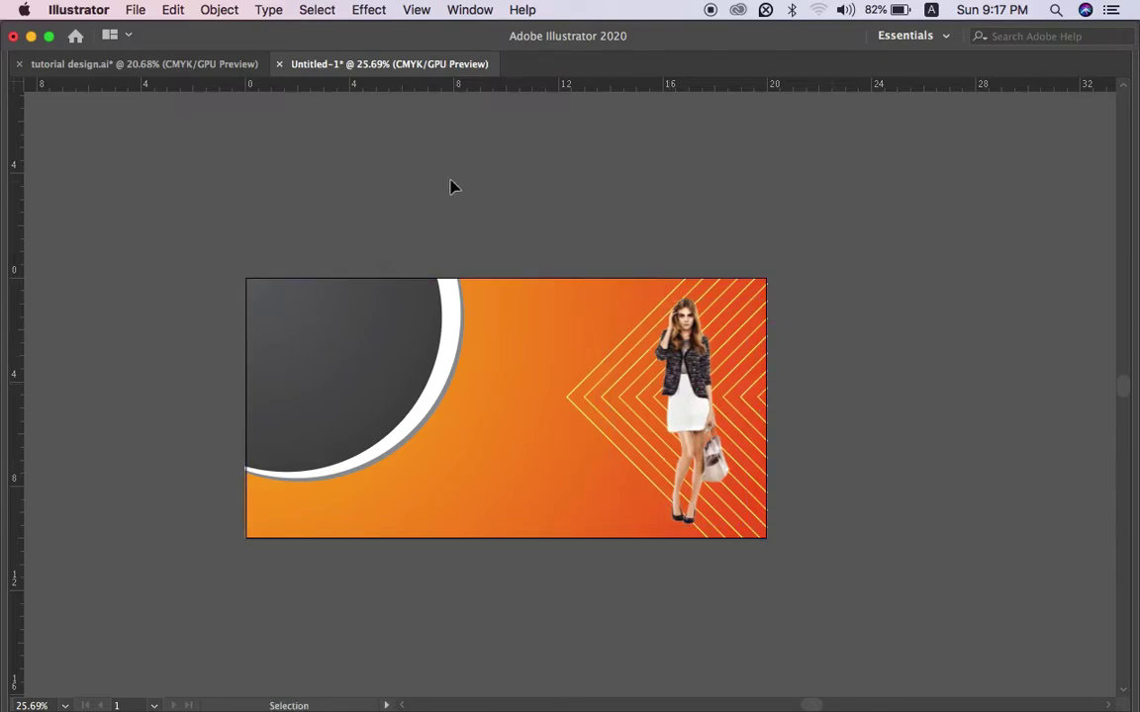
{"action": "left_click", "coordinate": [173, 62]}
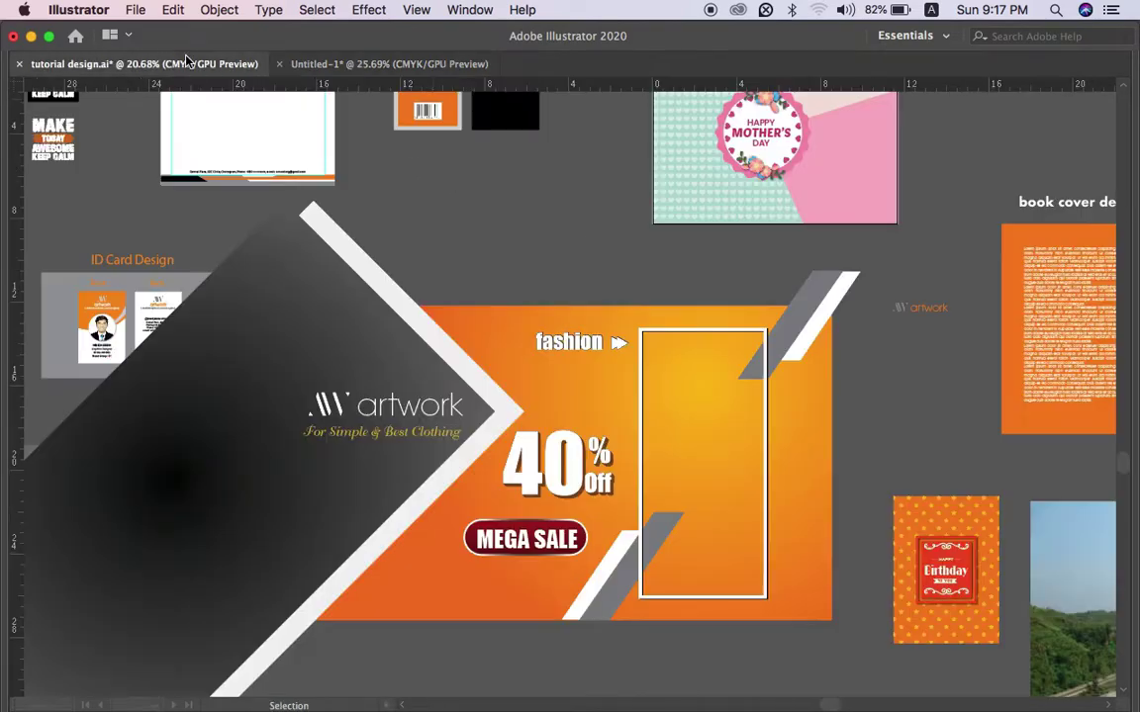
{"action": "left_click", "coordinate": [421, 64]}
{"action": "key", "text": "ctrl+minus"}
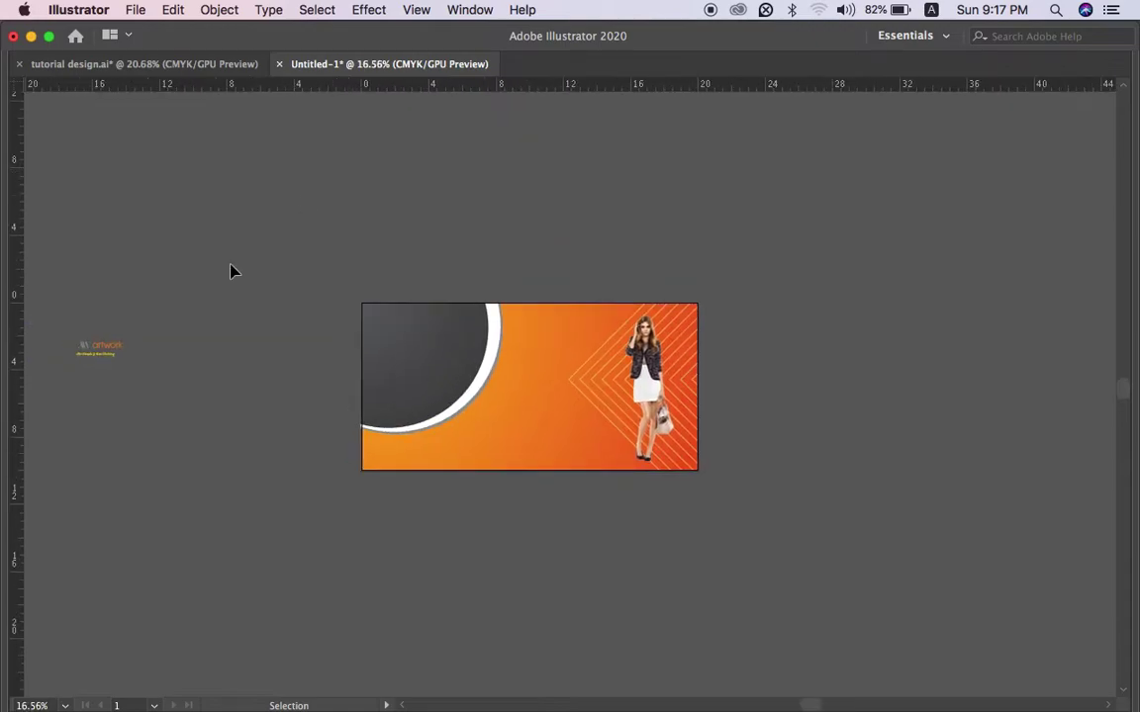
{"action": "left_click_drag", "start_coordinate": [68, 389], "coordinate": [91, 318]}
{"action": "left_click_drag", "start_coordinate": [126, 357], "coordinate": [272, 405]}
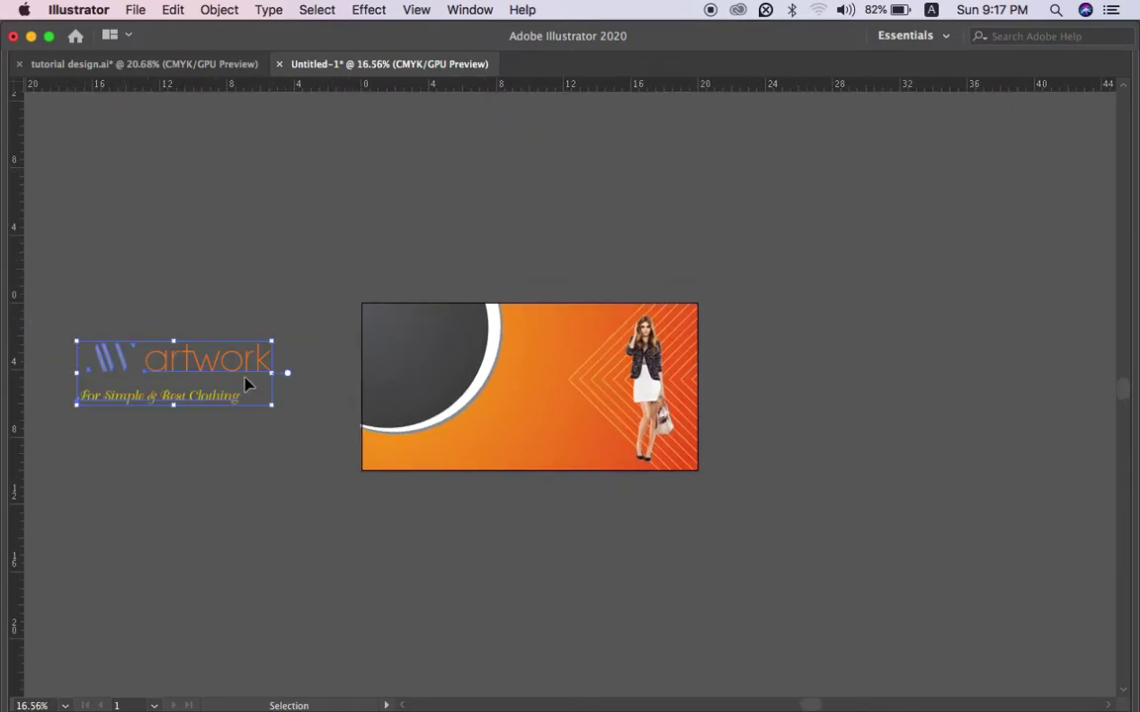
{"action": "mouse_move", "coordinate": [273, 355]}
{"action": "left_mouse_down"}
{"action": "mouse_move", "coordinate": [504, 369]}
{"action": "mouse_move", "coordinate": [498, 346]}
{"action": "mouse_move", "coordinate": [544, 104]}
{"action": "left_mouse_up"}
Step: Ungroup the logo into mark and text, and drag the AW mark onto the dark circle
{"action": "left_click", "coordinate": [542, 158]}
{"action": "scroll", "coordinate": [542, 158], "scroll_direction": "up", "scroll_amount": 2}
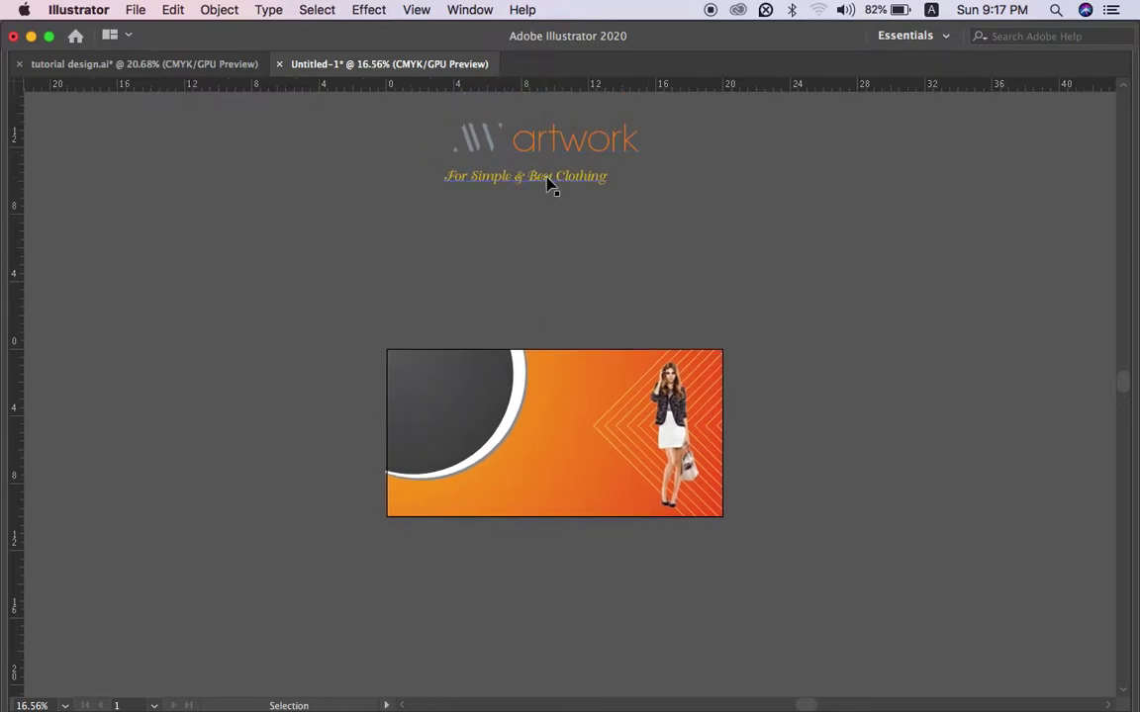
{"action": "left_click", "coordinate": [551, 152]}
{"action": "double_click", "coordinate": [550, 152]}
{"action": "right_click", "coordinate": [550, 150]}
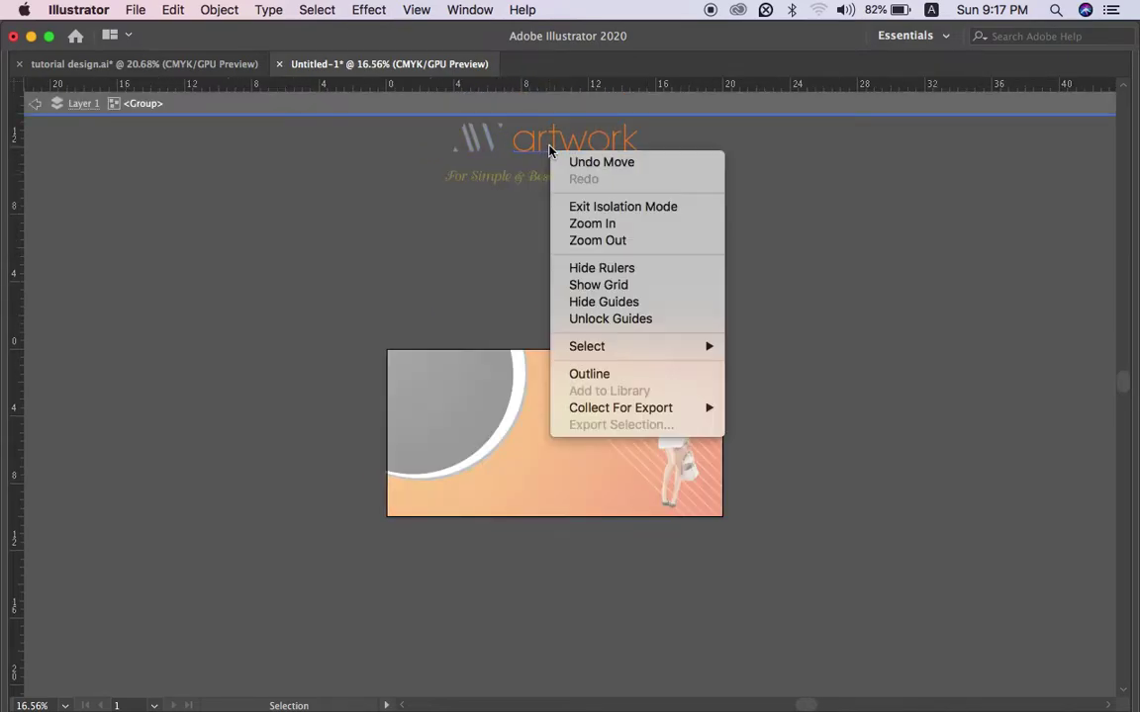
{"action": "double_click", "coordinate": [461, 248]}
{"action": "left_click_drag", "start_coordinate": [494, 147], "coordinate": [497, 151]}
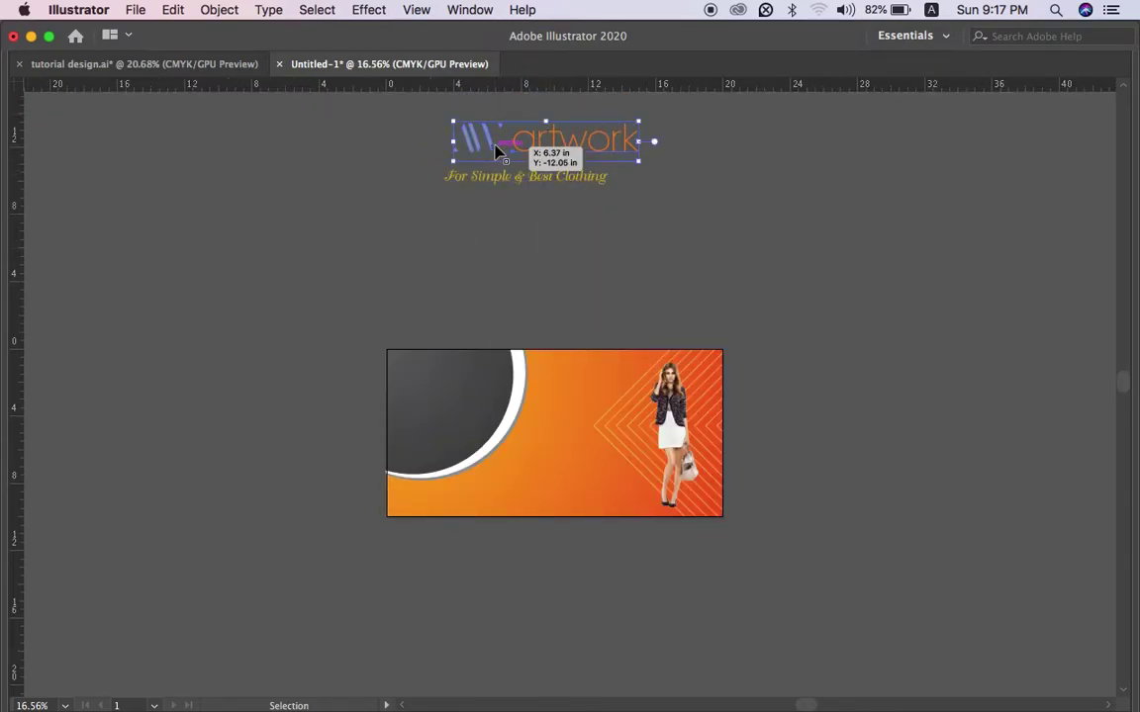
{"action": "right_click", "coordinate": [497, 151]}
{"action": "left_click", "coordinate": [521, 306]}
{"action": "left_click", "coordinate": [579, 245]}
{"action": "mouse_move", "coordinate": [486, 157]}
{"action": "left_mouse_down"}
{"action": "mouse_move", "coordinate": [447, 412]}
{"action": "mouse_move", "coordinate": [485, 421]}
{"action": "left_mouse_up"}
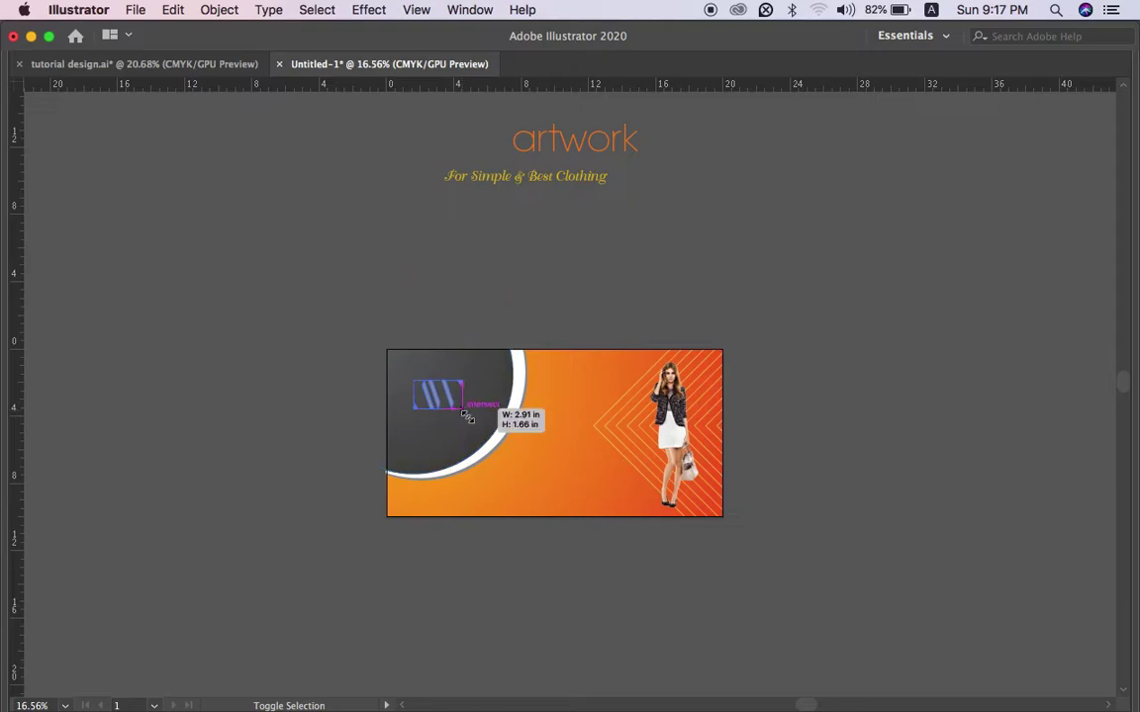
{"action": "key", "text": "Tab"}
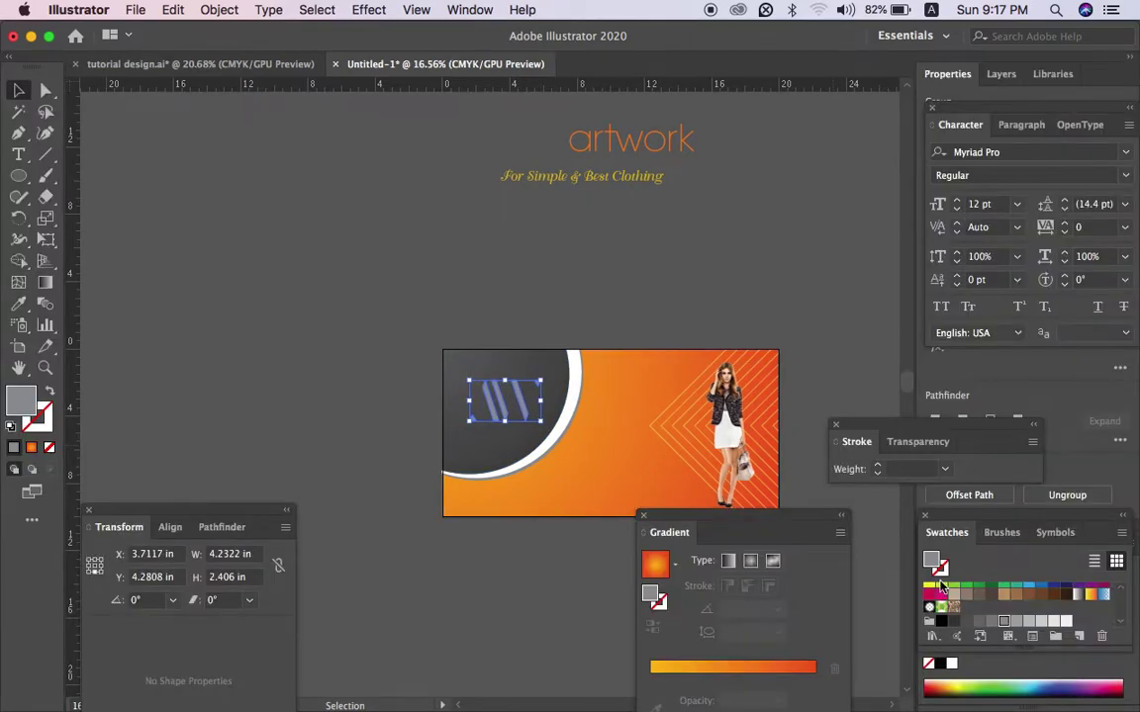
Step: Make the AW mark white, and move the artwork text onto the dark circle in white
{"action": "left_click", "coordinate": [951, 665]}
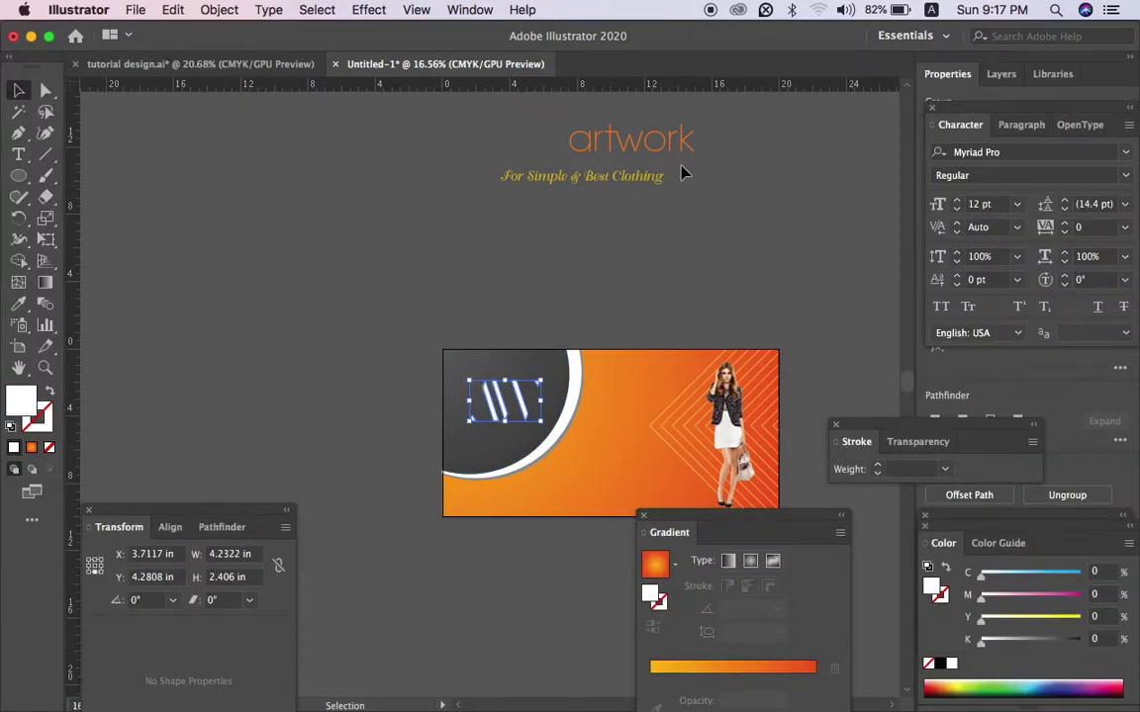
{"action": "key", "text": "Tab"}
{"action": "mouse_move", "coordinate": [598, 143]}
{"action": "left_mouse_down"}
{"action": "mouse_move", "coordinate": [495, 439]}
{"action": "mouse_move", "coordinate": [545, 434]}
{"action": "mouse_move", "coordinate": [501, 446]}
{"action": "left_mouse_up"}
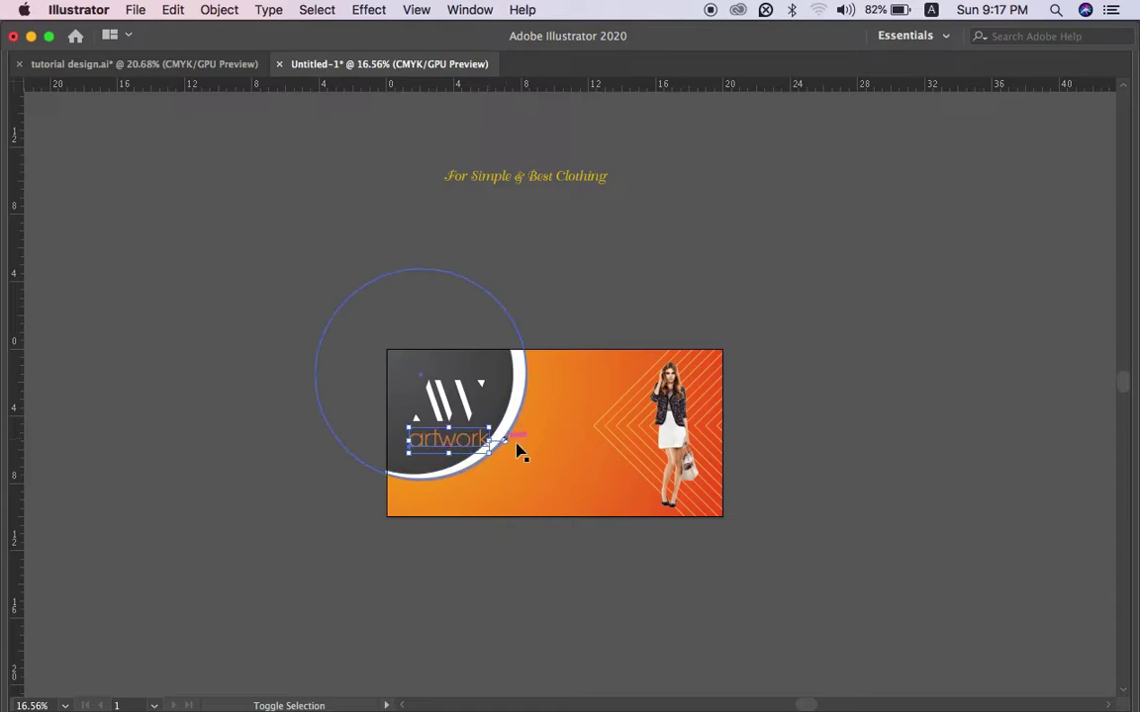
{"action": "key", "text": "Tab"}
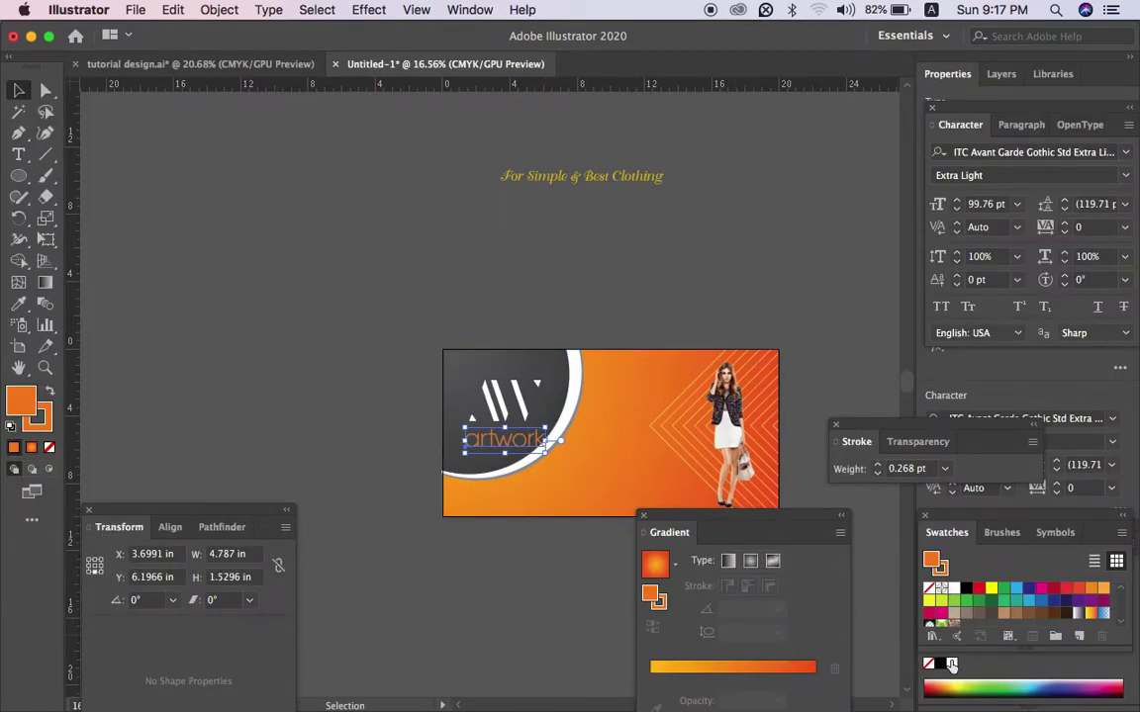
{"action": "left_click", "coordinate": [953, 665]}
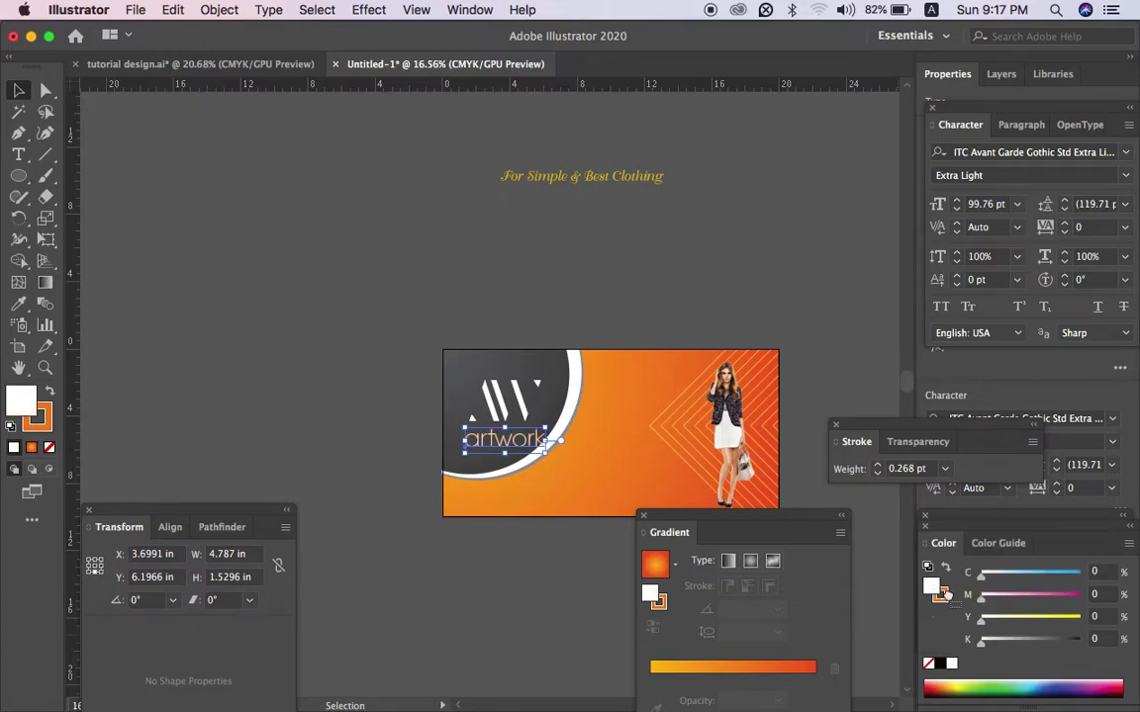
Step: Select the AW mark and artwork text together and position them on the circle
{"action": "left_click", "coordinate": [455, 621]}
{"action": "scroll", "coordinate": [445, 638], "scroll_direction": "up", "scroll_amount": 2}
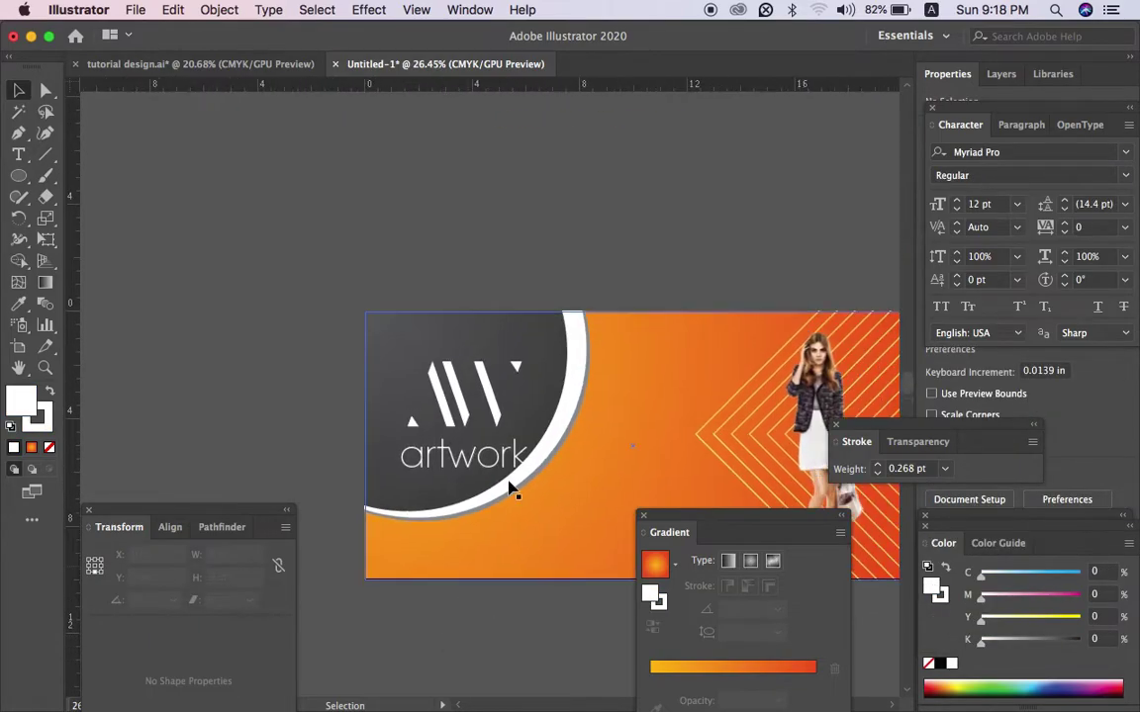
{"action": "left_click", "coordinate": [500, 401]}
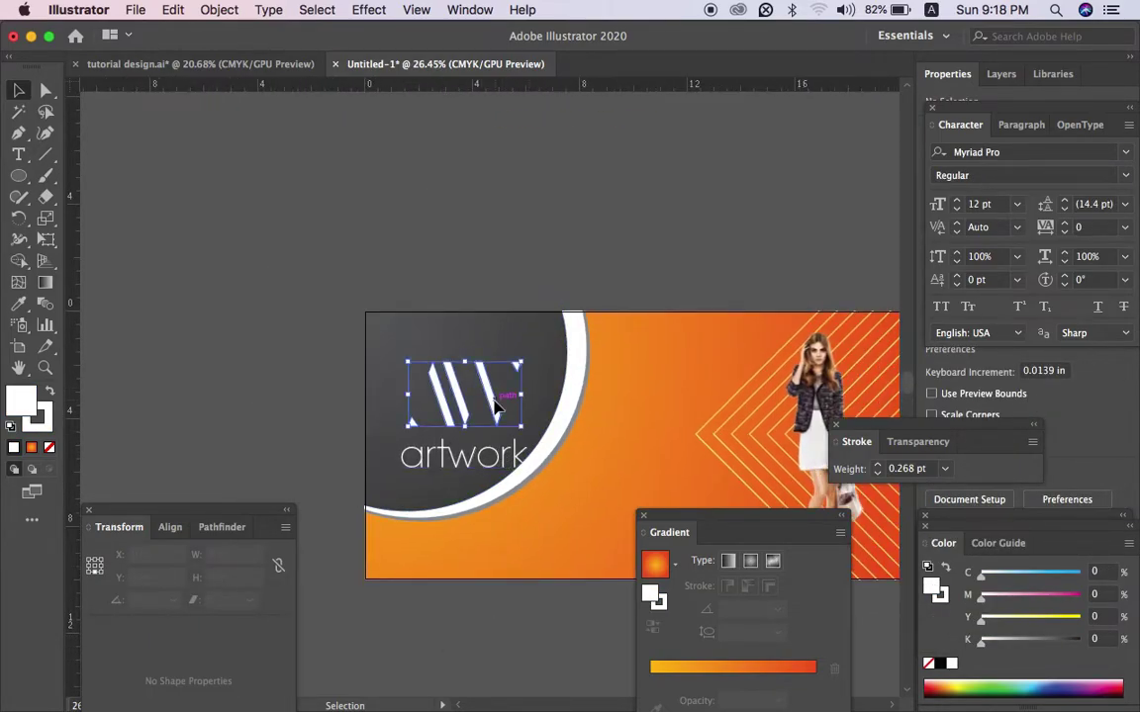
{"action": "left_click", "coordinate": [514, 463], "text": "shift"}
{"action": "left_click_drag", "start_coordinate": [522, 482], "coordinate": [516, 450]}
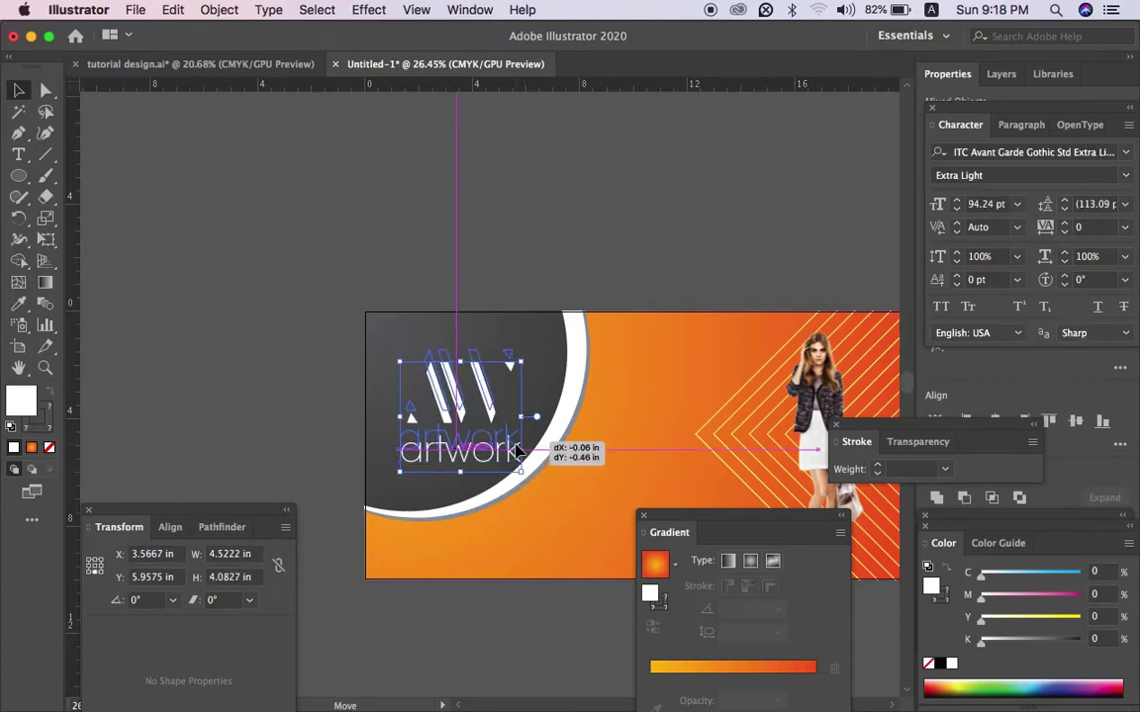
{"action": "left_click", "coordinate": [670, 224]}
{"action": "key", "text": "Tab"}
{"action": "key", "text": "Tab"}
{"action": "key", "text": "Tab"}
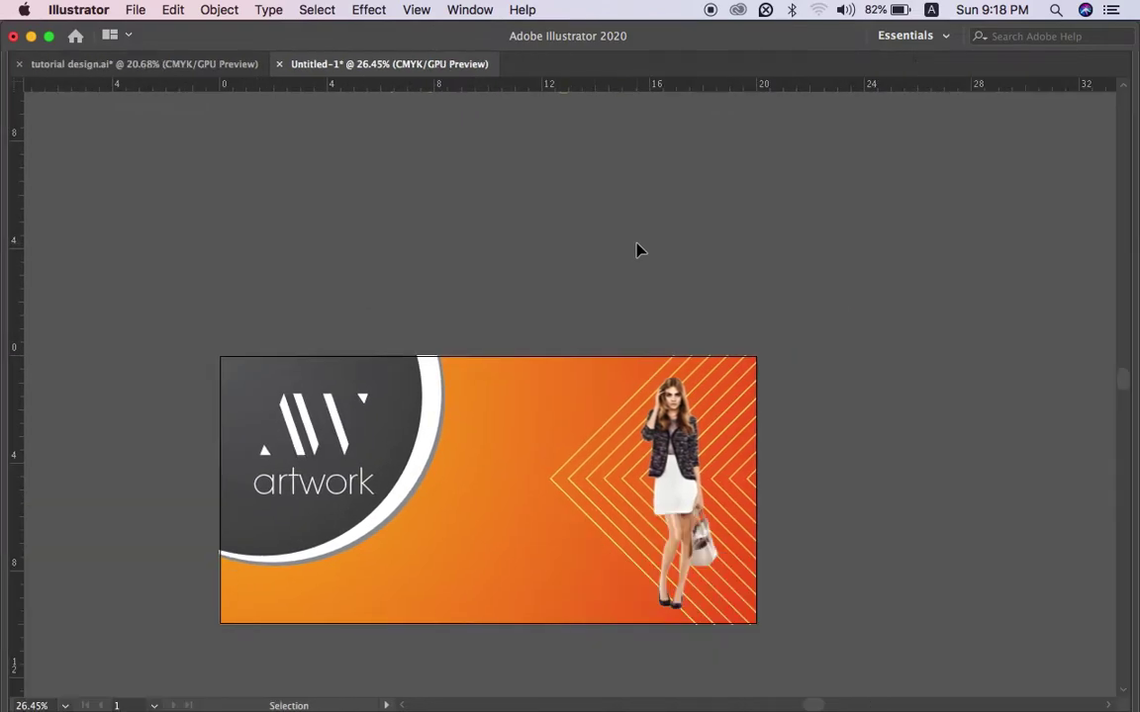
{"action": "scroll", "coordinate": [516, 128], "scroll_direction": "down", "scroll_amount": 2}
{"action": "scroll", "coordinate": [502, 173], "scroll_direction": "down", "scroll_amount": 2}
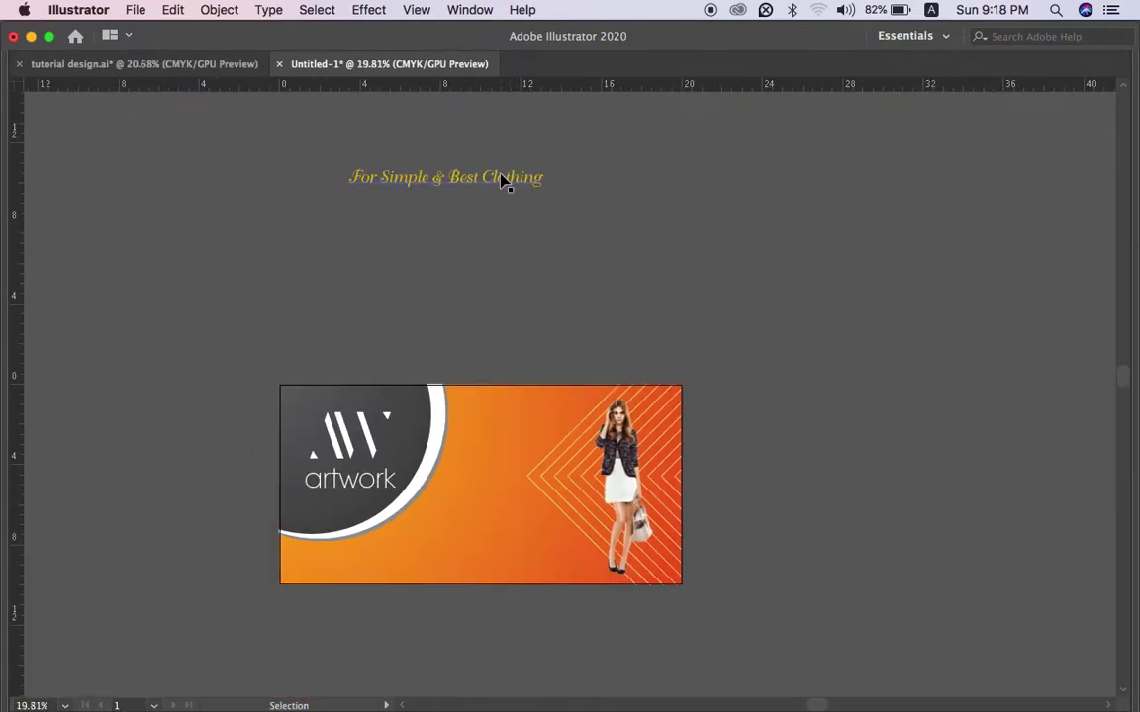
Step: Move the slogan onto the banner and break it into three lines around the &
{"action": "left_click_drag", "start_coordinate": [502, 181], "coordinate": [521, 552]}
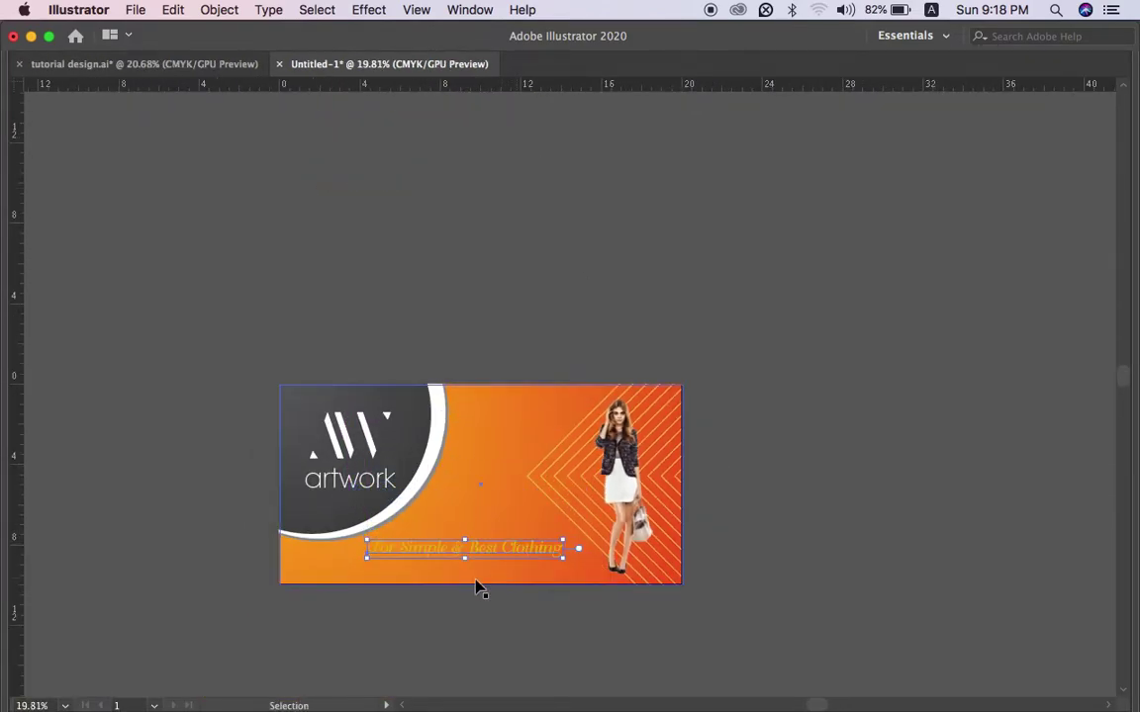
{"action": "double_click", "coordinate": [448, 550]}
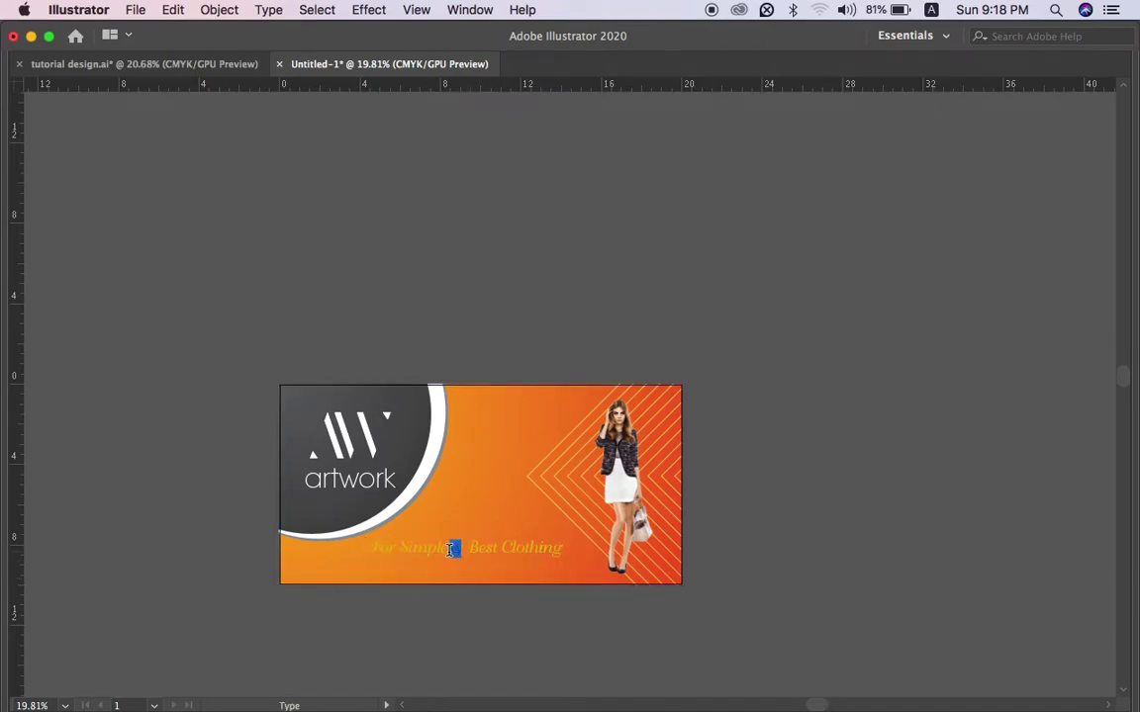
{"action": "key", "text": "Return"}
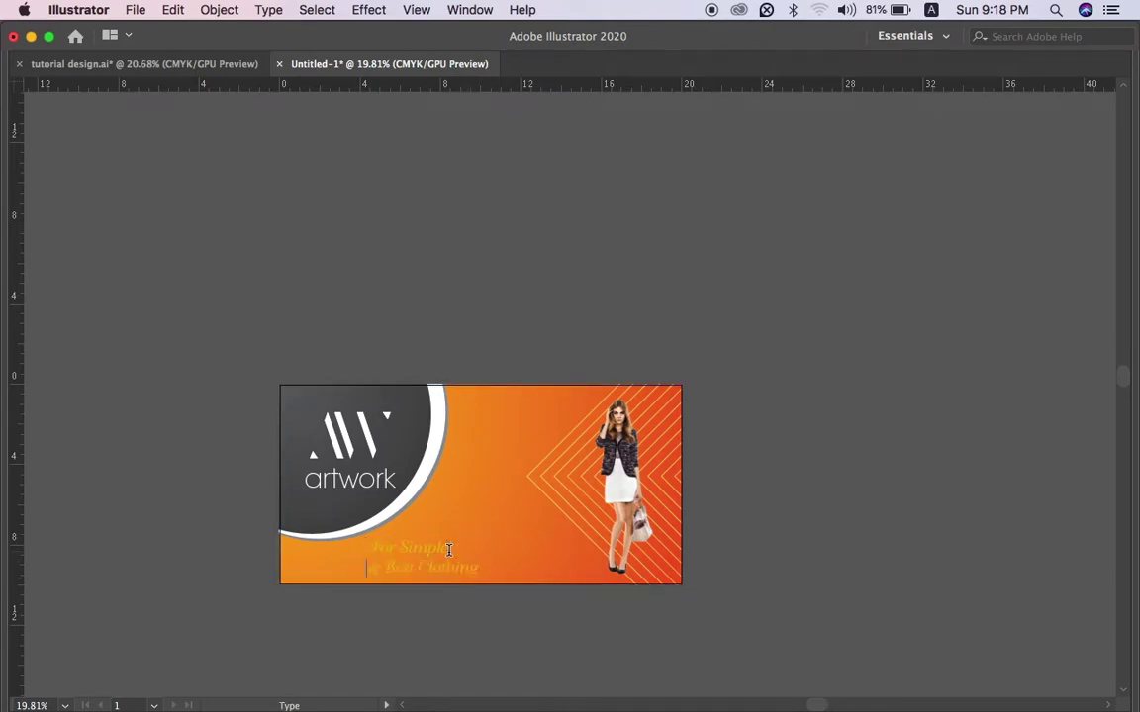
{"action": "key", "text": "Right"}
{"action": "key", "text": "Right"}
{"action": "key", "text": "Return"}
{"action": "key", "text": "Escape"}
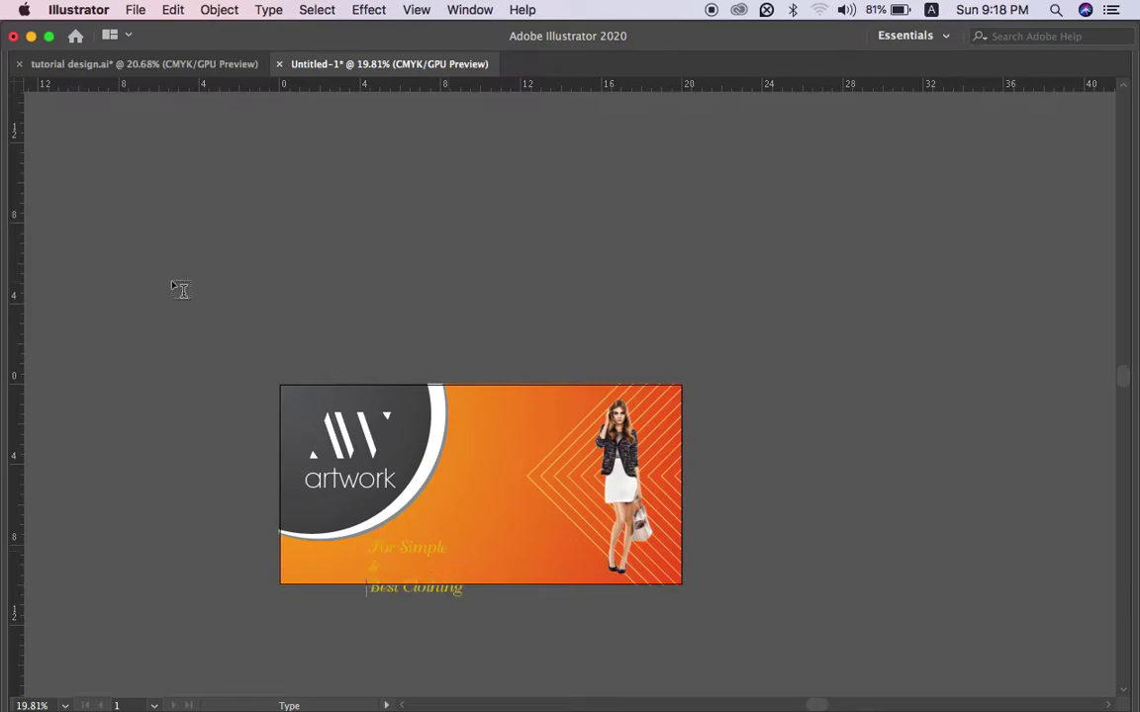
Step: Position the slogan beside the dark circle, colour it white and tighten its line spacing
{"action": "left_click", "coordinate": [471, 9]}
{"action": "mouse_move", "coordinate": [482, 199]}
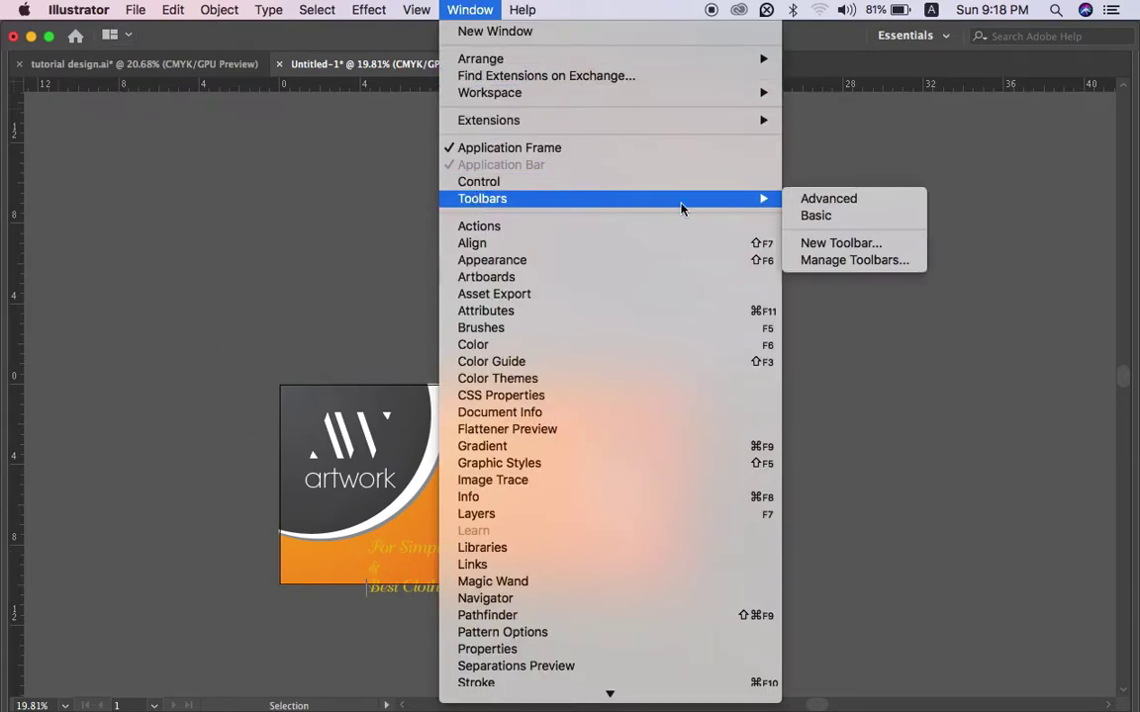
{"action": "left_click", "coordinate": [824, 196]}
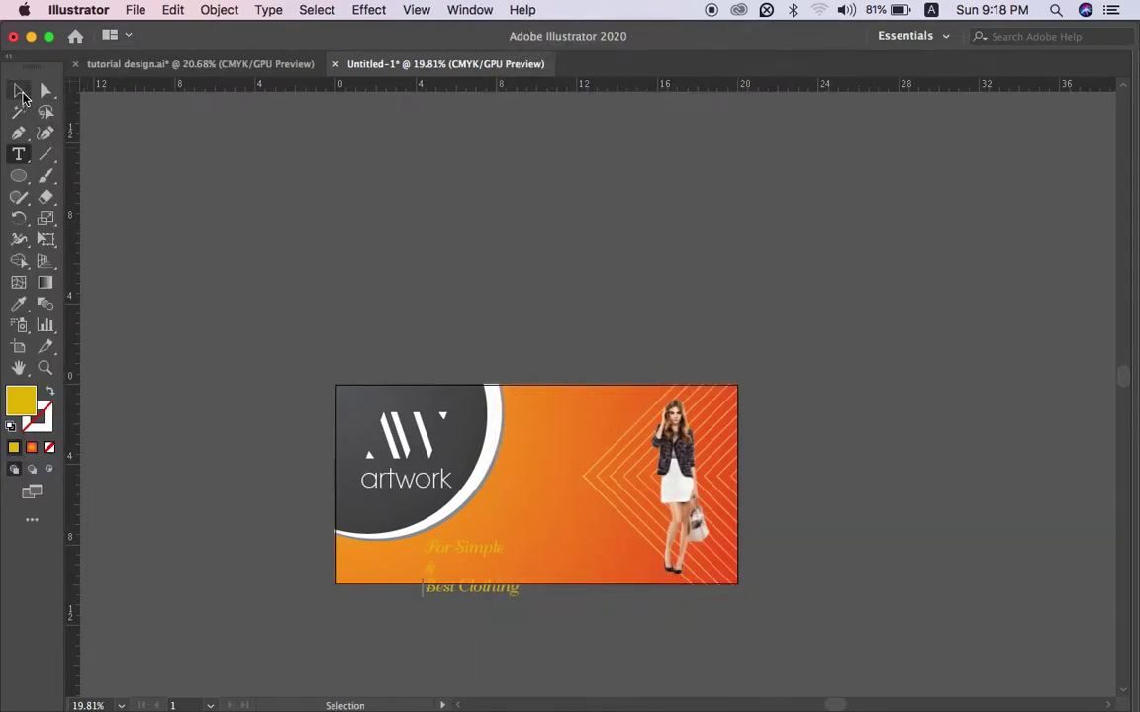
{"action": "left_click", "coordinate": [619, 503]}
{"action": "left_click_drag", "start_coordinate": [450, 569], "coordinate": [552, 532]}
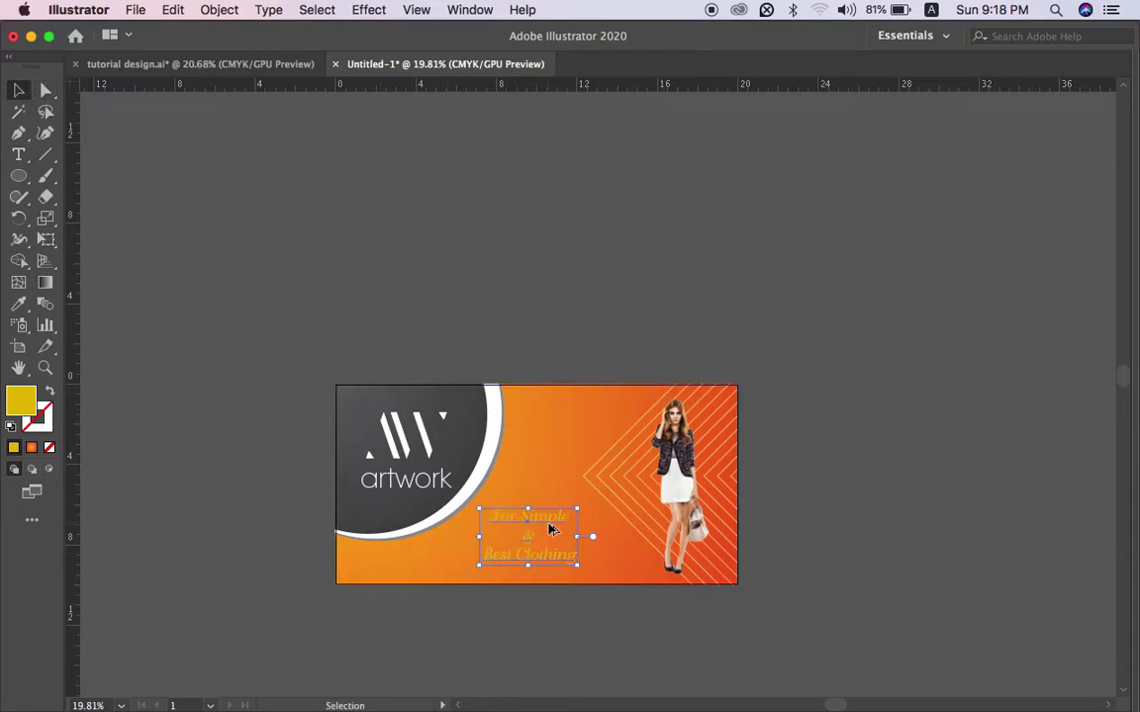
{"action": "key", "text": "shift+Tab"}
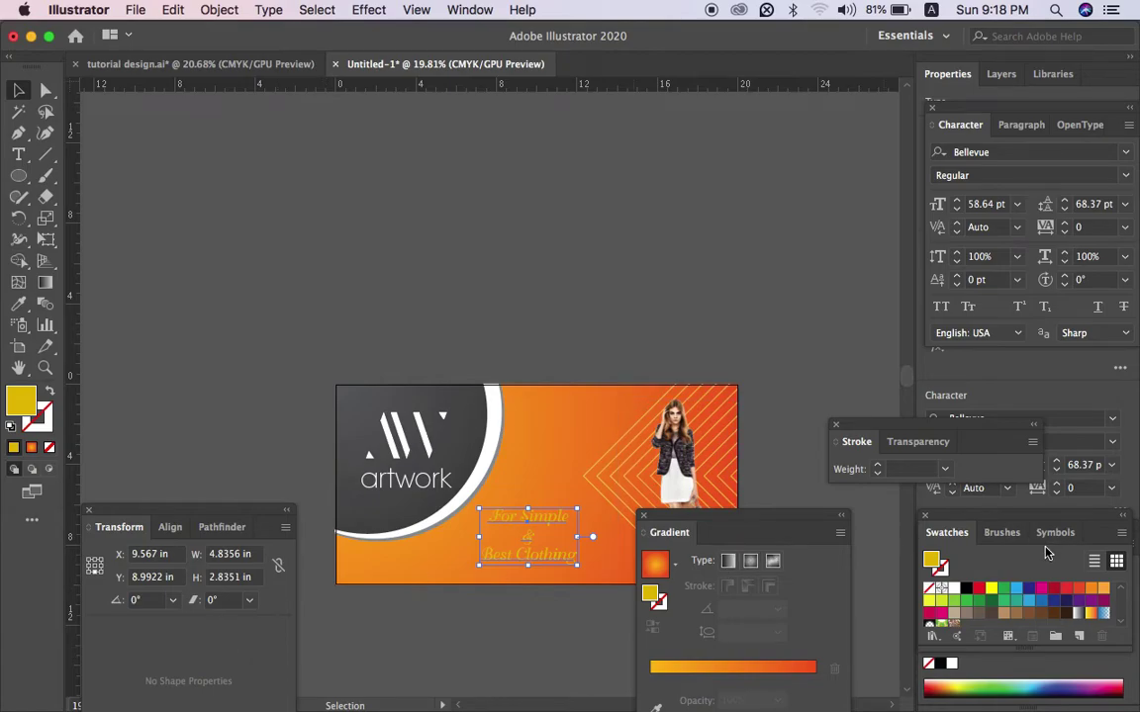
{"action": "left_click", "coordinate": [955, 588]}
{"action": "scroll", "coordinate": [560, 565], "scroll_direction": "up", "scroll_amount": 3}
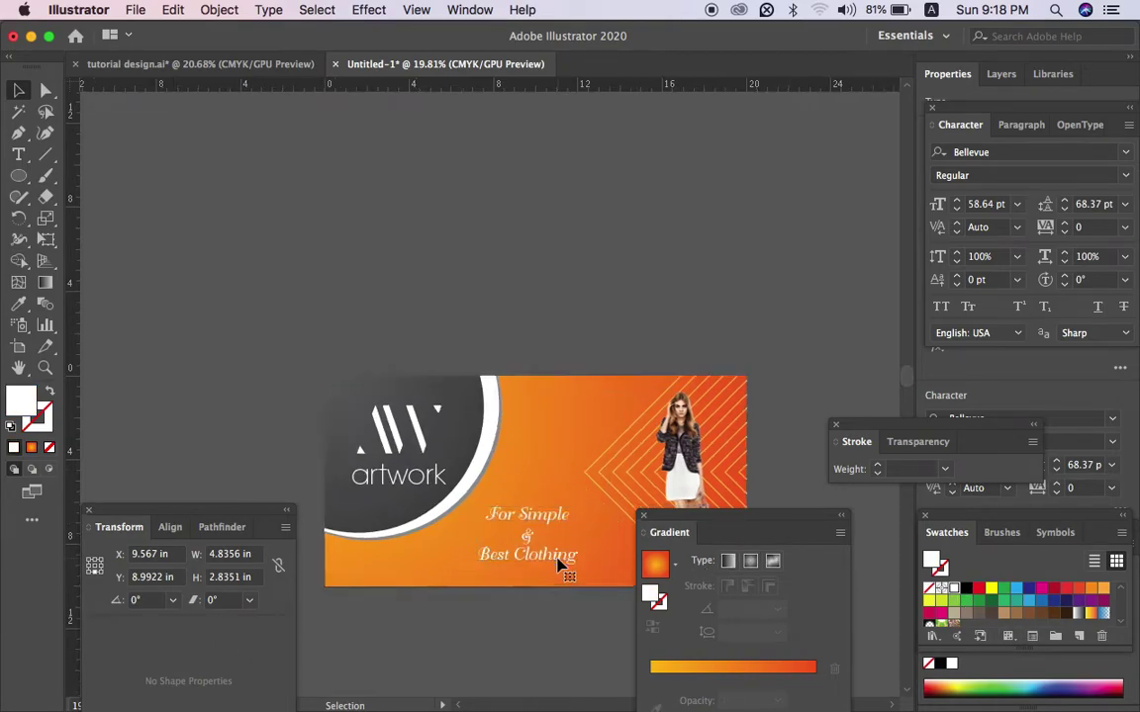
{"action": "key", "text": "Tab"}
{"action": "key", "text": "alt+Up"}
{"action": "key", "text": "alt+Up"}
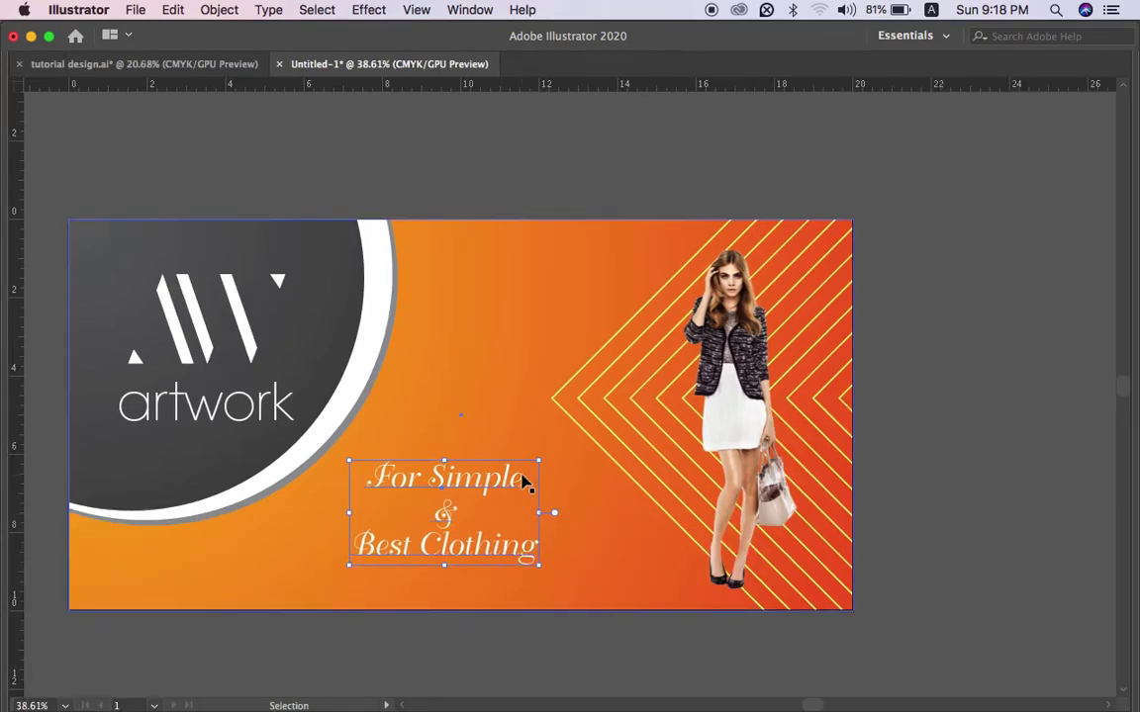
Step: Move the slogan toward the banner's top, shrink it slightly, and try fonts, settling on Bodoni D Black
{"action": "left_click_drag", "start_coordinate": [445, 488], "coordinate": [514, 276]}
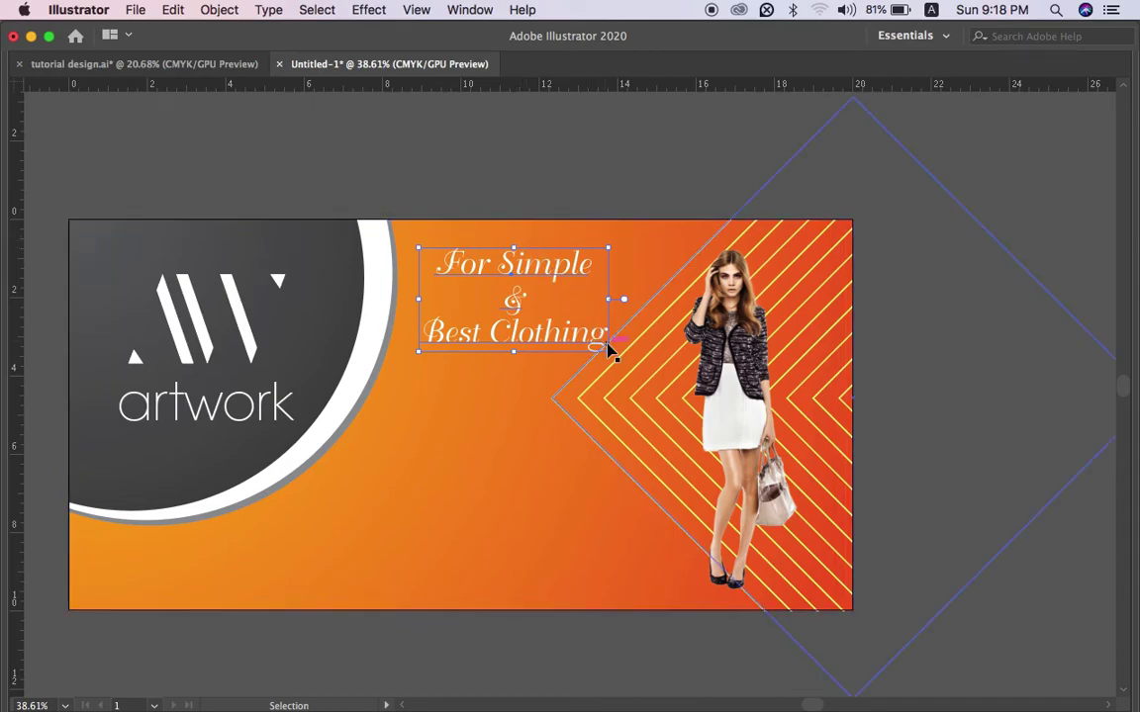
{"action": "left_click_drag", "start_coordinate": [607, 350], "coordinate": [585, 339]}
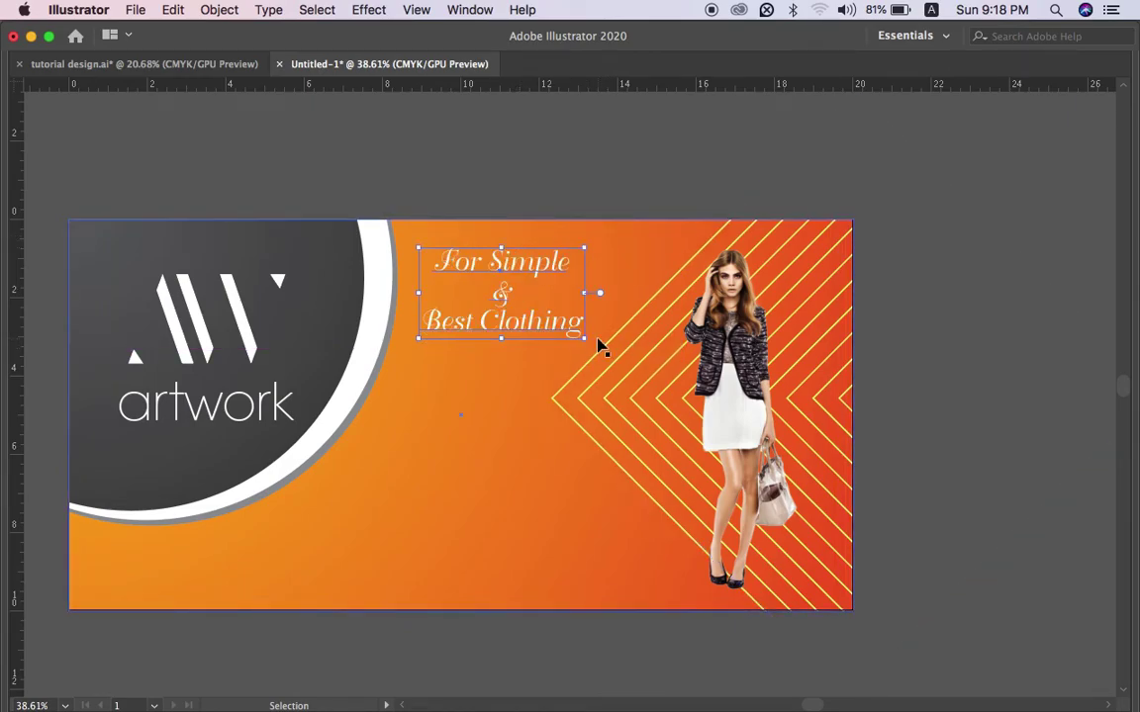
{"action": "key", "text": "Tab"}
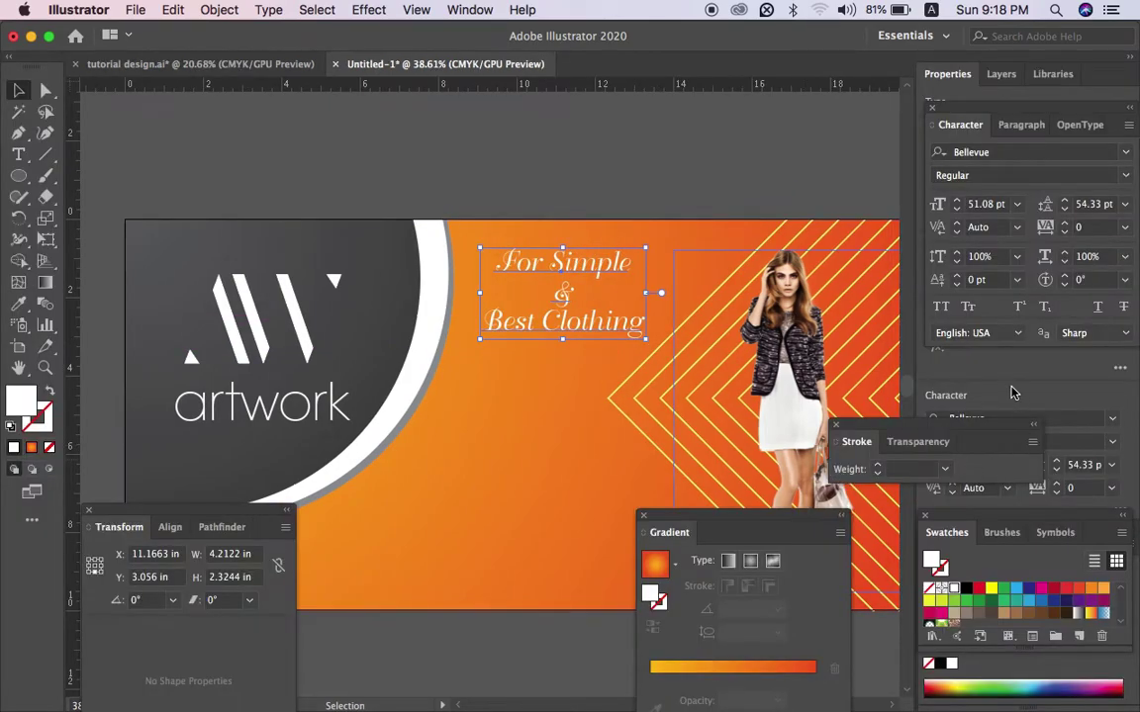
{"action": "left_click", "coordinate": [1049, 419]}
{"action": "key", "text": "Down"}
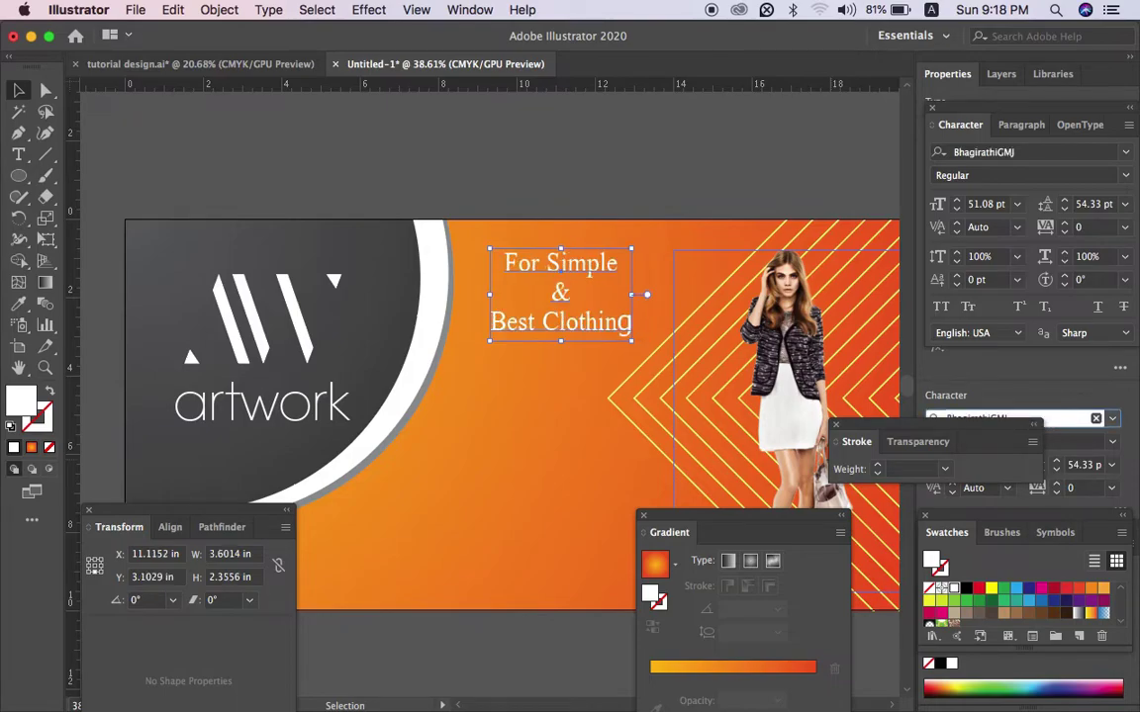
{"action": "key", "text": "Down"}
{"action": "key", "text": "Down"}
{"action": "key", "text": "Down"}
{"action": "key", "text": "Down"}
{"action": "key", "text": "Down"}
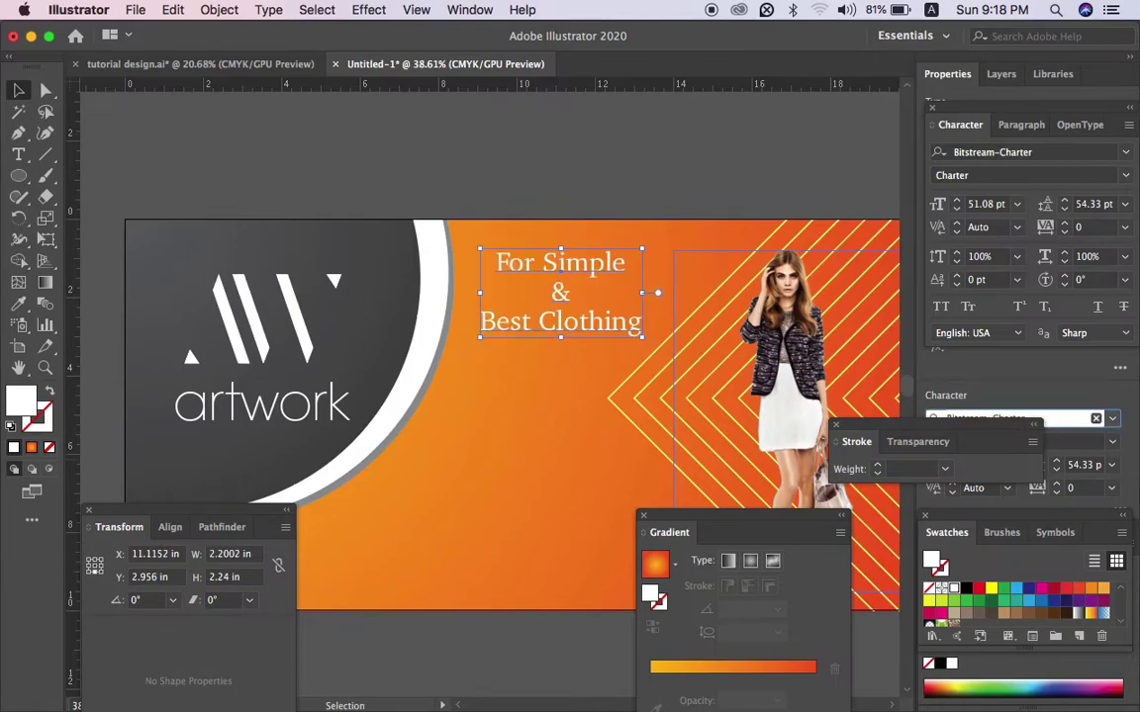
{"action": "key", "text": "Down"}
{"action": "key", "text": "Down"}
{"action": "key", "text": "Down"}
{"action": "key", "text": "Down"}
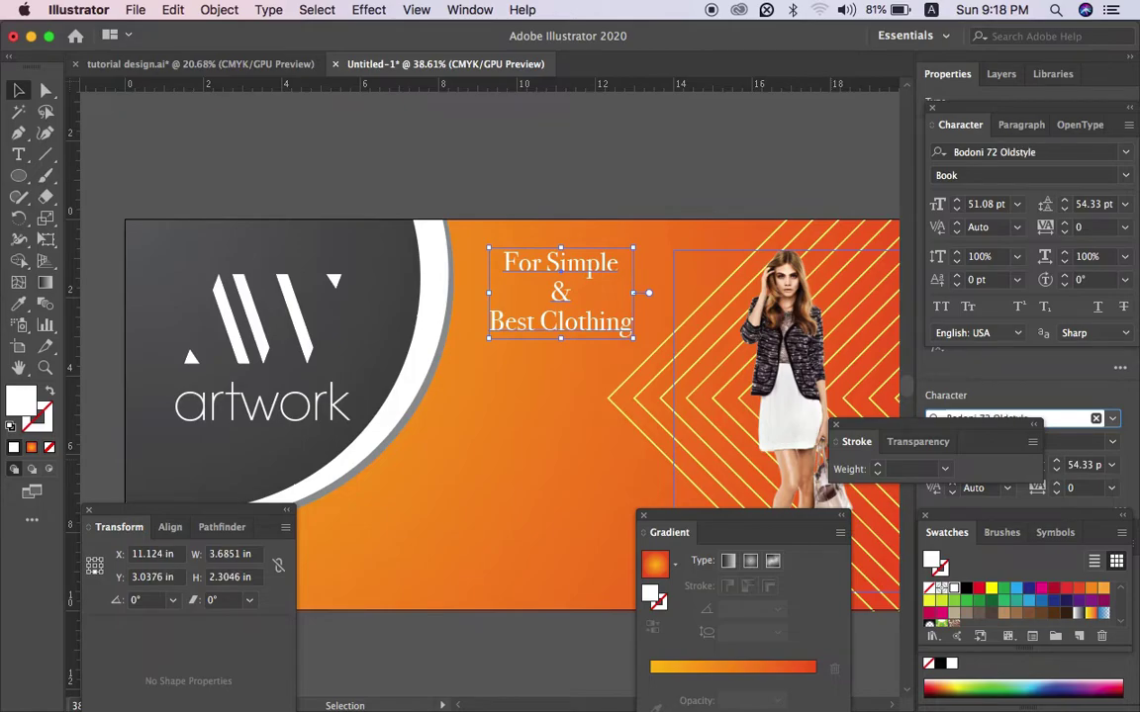
{"action": "key", "text": "Down"}
{"action": "key", "text": "Down"}
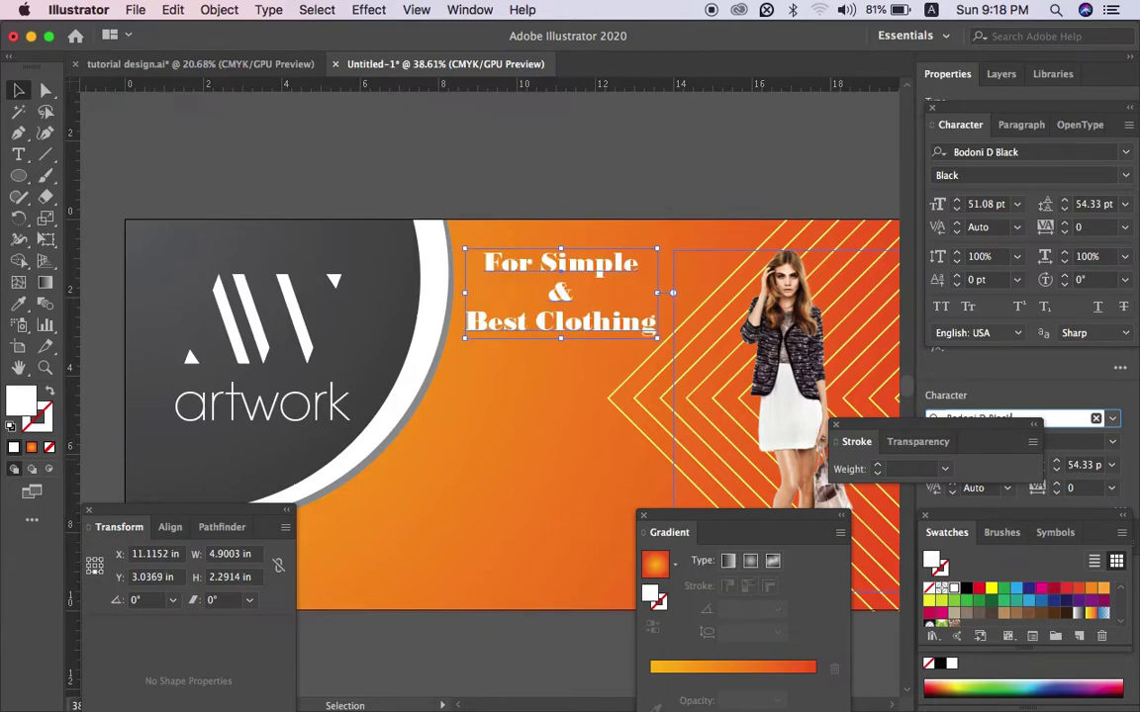
{"action": "key", "text": "Return"}
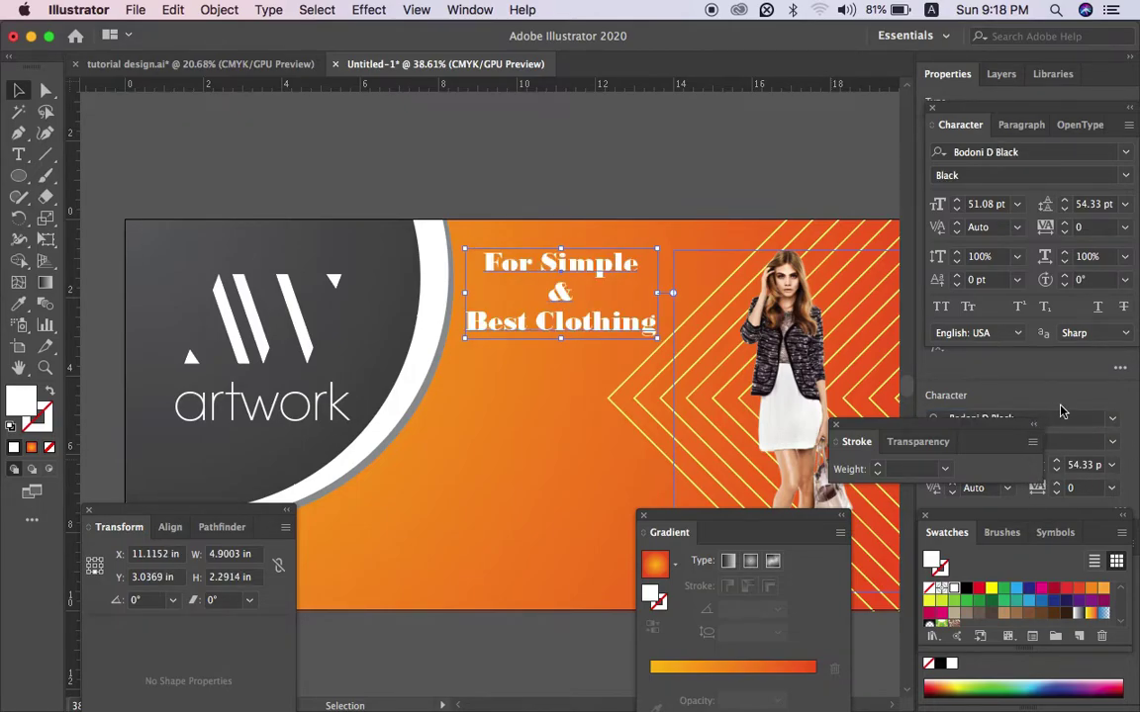
Step: Switch the slogan's font to Impact from the Character panel font field
{"action": "left_click", "coordinate": [838, 426]}
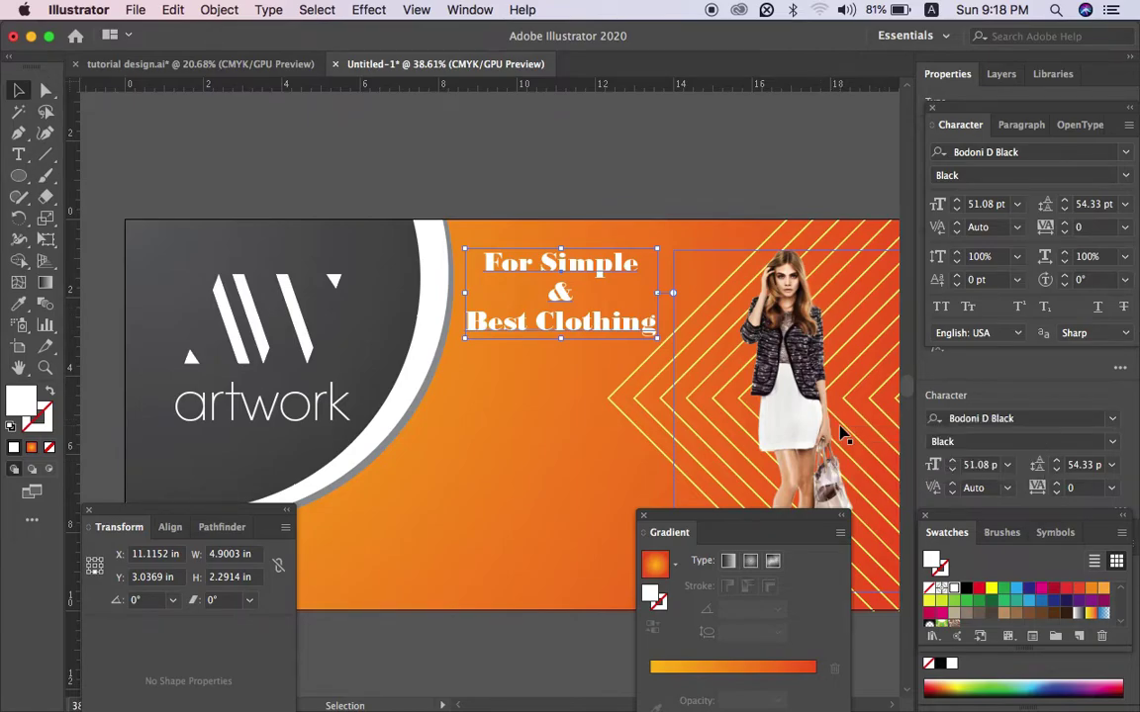
{"action": "left_click", "coordinate": [1058, 419]}
{"action": "type", "text": "IMP"}
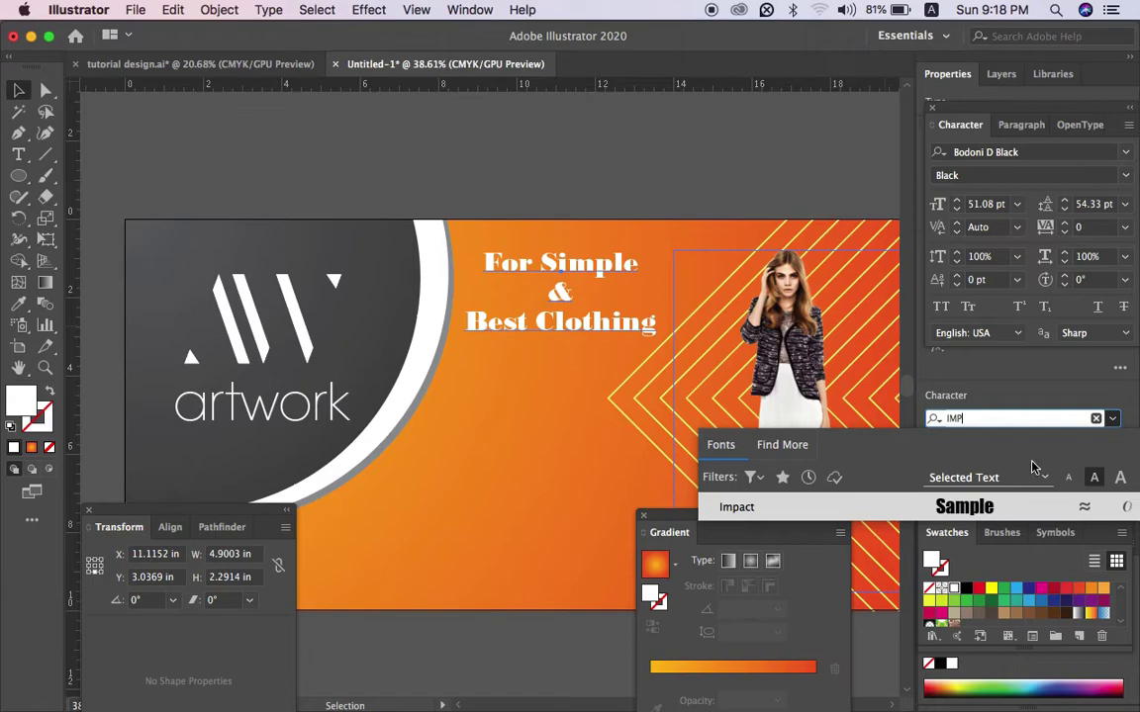
{"action": "left_click", "coordinate": [1005, 507]}
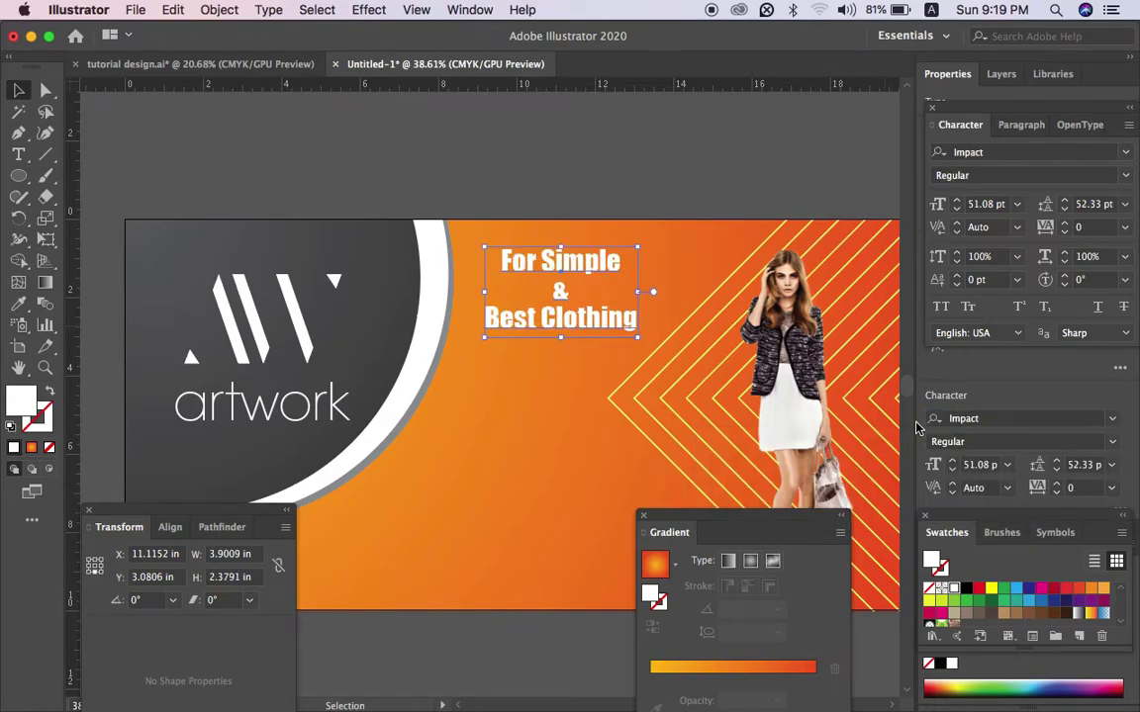
{"action": "left_click", "coordinate": [496, 114]}
{"action": "key", "text": "Tab"}
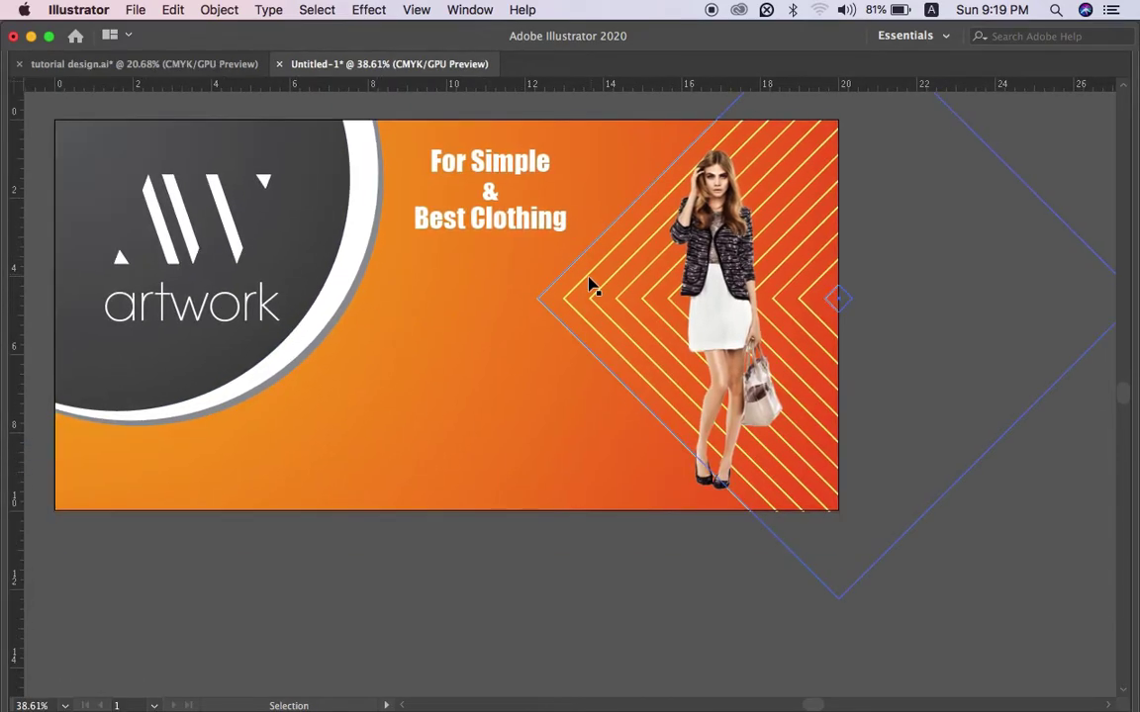
{"action": "scroll", "coordinate": [591, 286], "scroll_direction": "up", "scroll_amount": 3}
{"action": "left_click", "coordinate": [491, 209]}
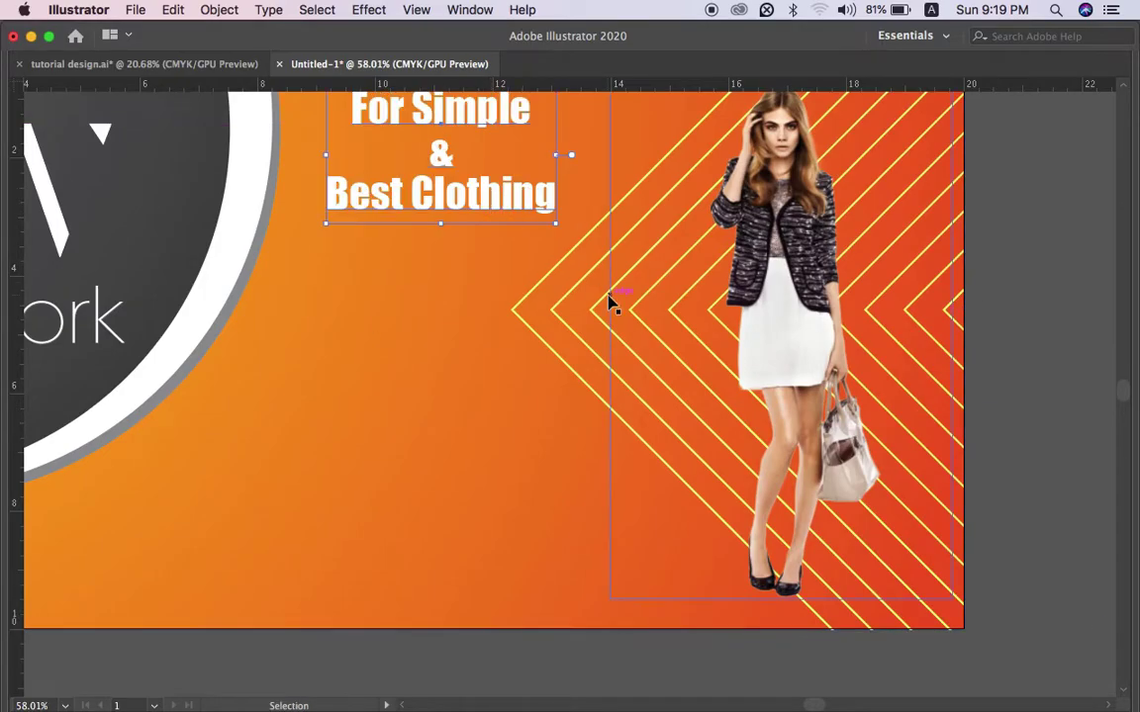
{"action": "scroll", "coordinate": [610, 303], "scroll_direction": "down", "scroll_amount": 3}
{"action": "left_click", "coordinate": [947, 369]}
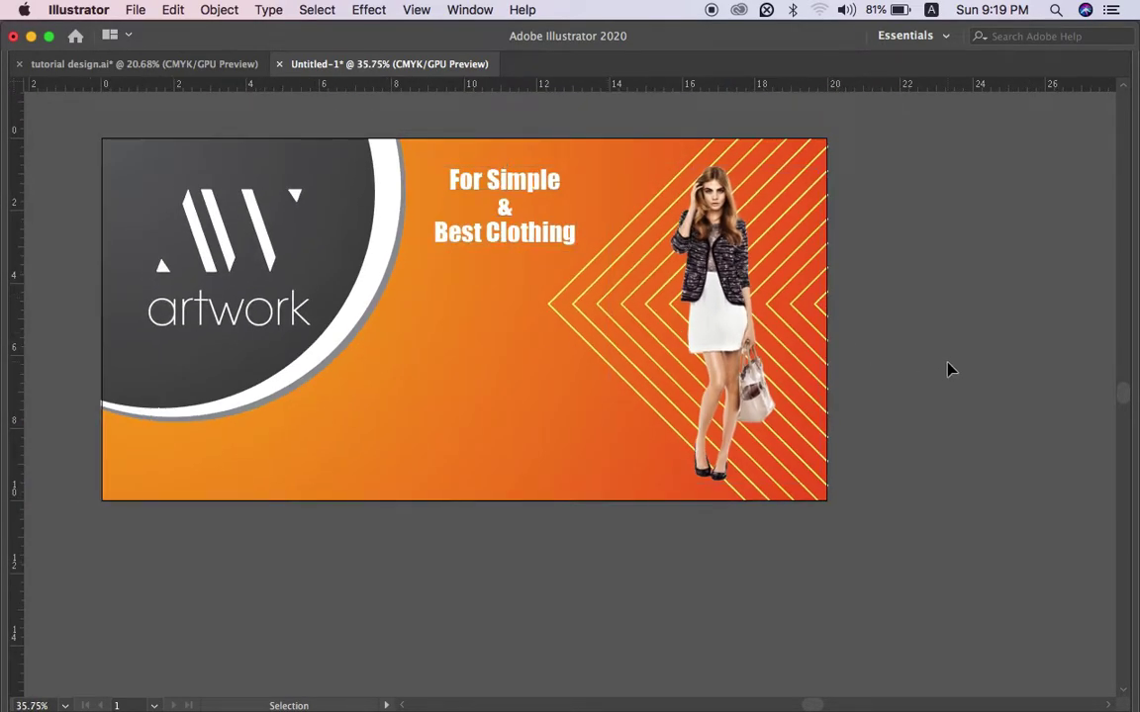
{"action": "scroll", "coordinate": [853, 369], "scroll_direction": "up", "scroll_amount": 3}
{"action": "scroll", "coordinate": [853, 369], "scroll_direction": "left", "scroll_amount": 2}
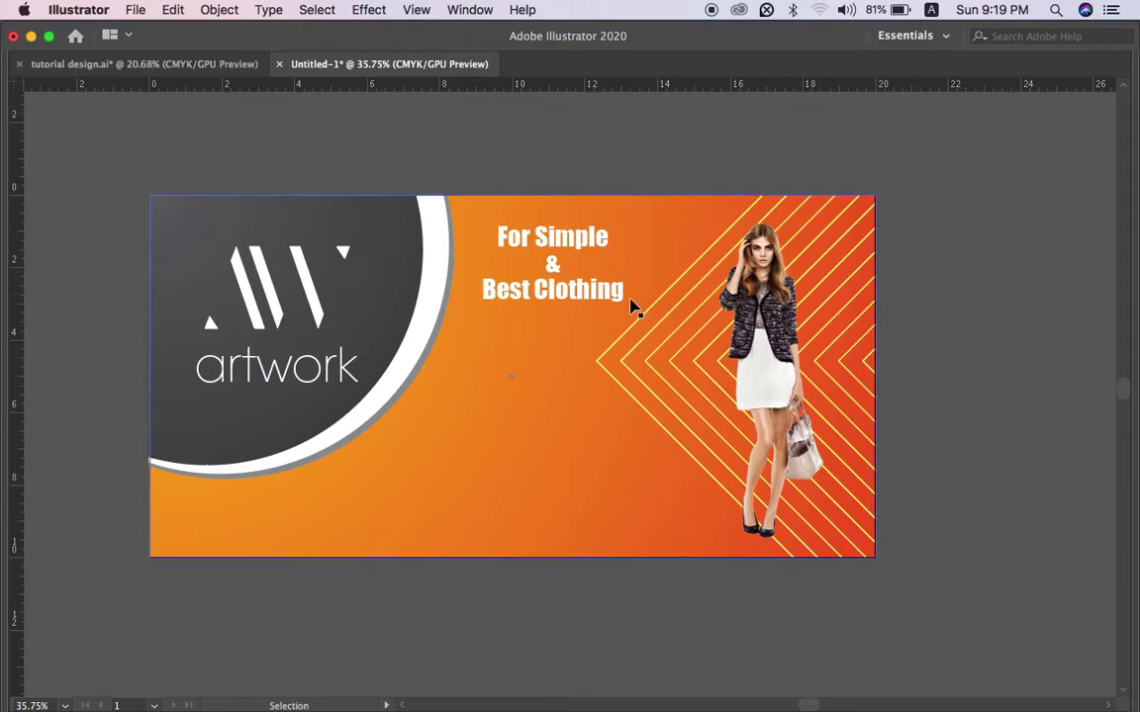
Step: Duplicate the headline downward and retype it as 'Hotline:' followed by the phone number
{"action": "left_click_drag", "start_coordinate": [607, 293], "coordinate": [530, 519]}
{"action": "double_click", "coordinate": [528, 510]}
{"action": "triple_click", "coordinate": [529, 509]}
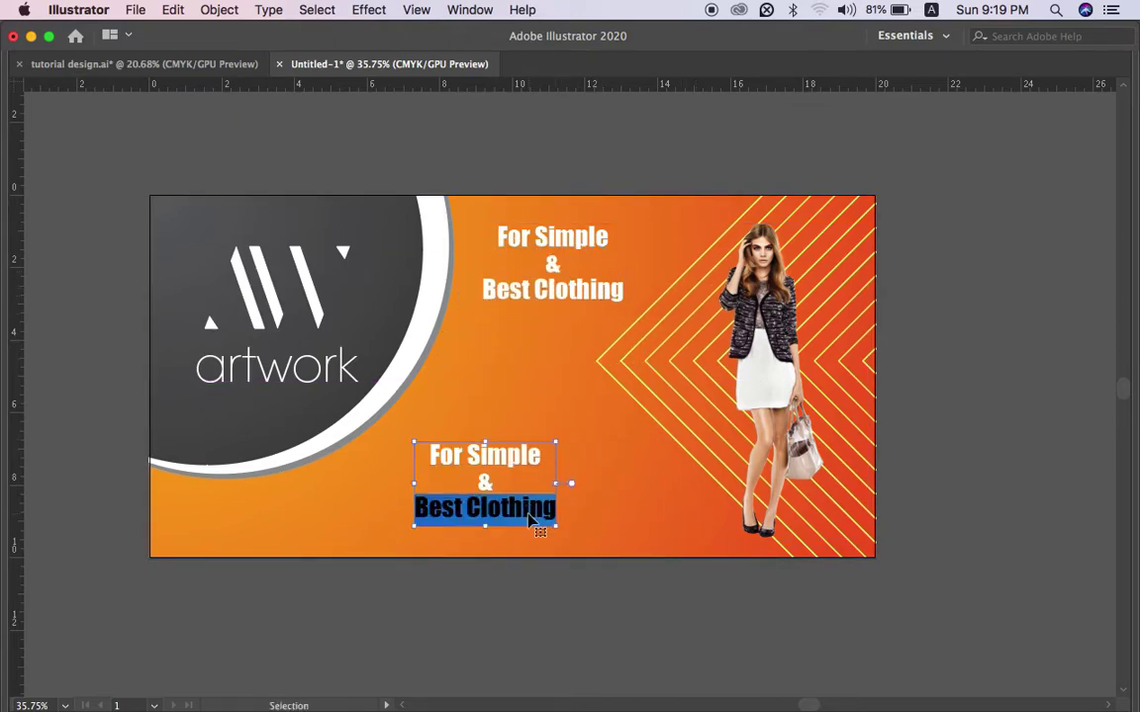
{"action": "key", "text": "super+a"}
{"action": "type", "text": "HOl"}
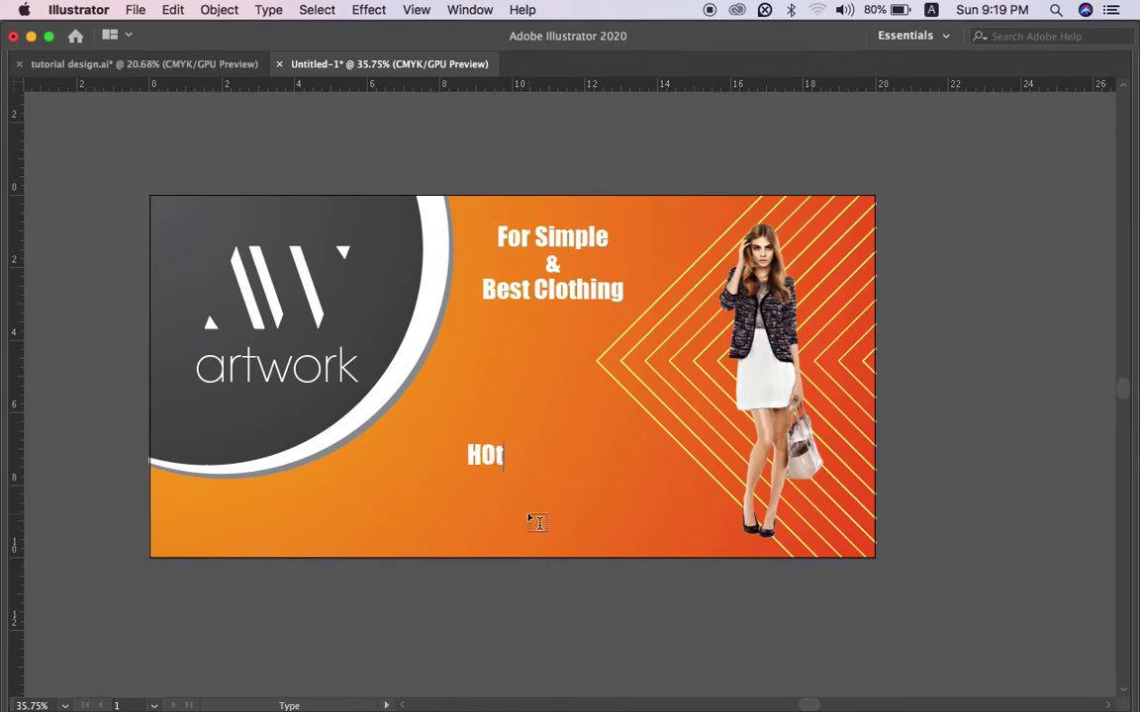
{"action": "key", "text": "BackSpace"}
{"action": "key", "text": "BackSpace"}
{"action": "type", "text": "oline:"}
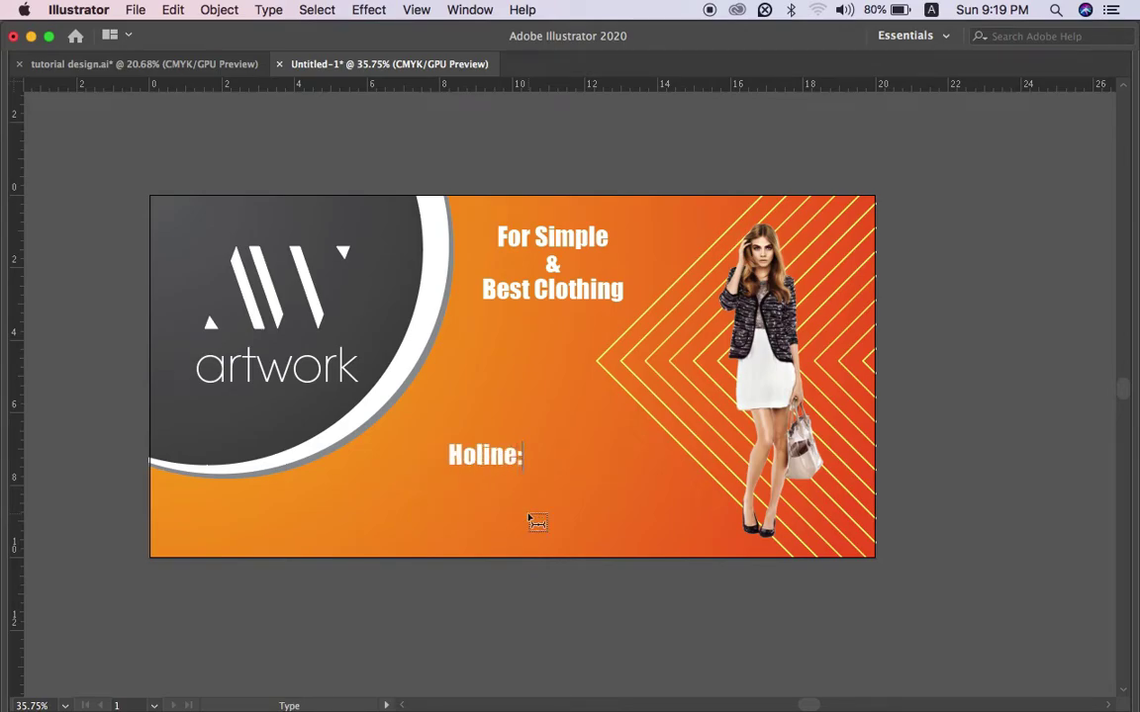
{"action": "type", "text": " + *"}
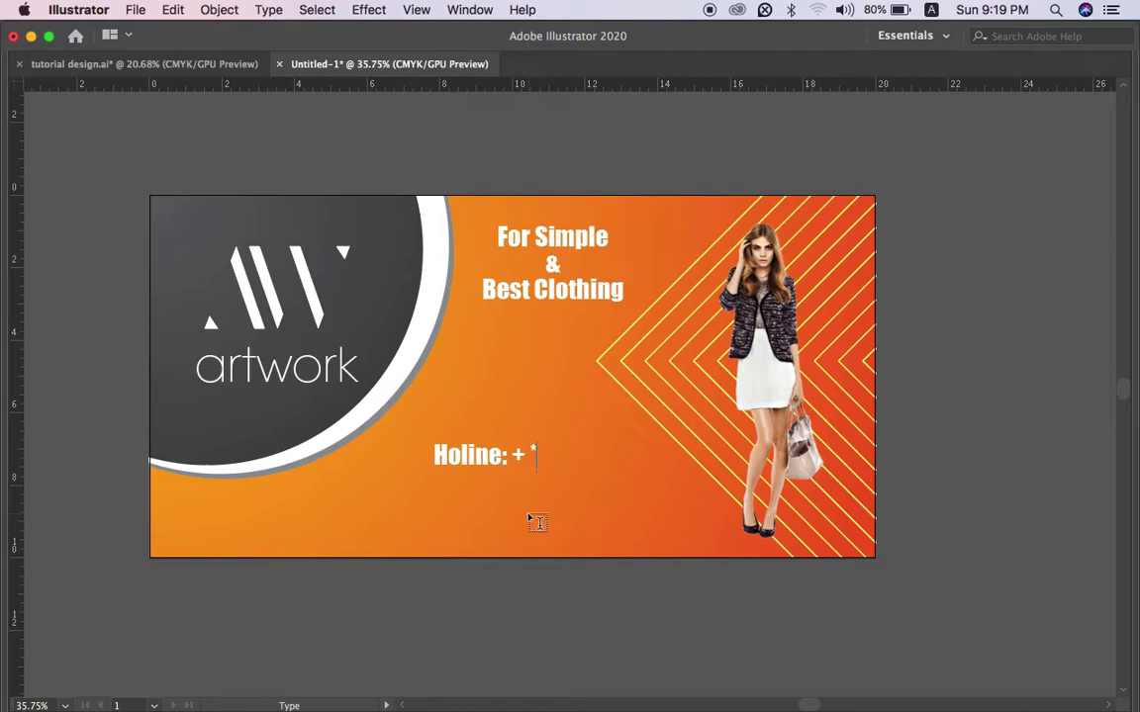
{"action": "key", "text": "BackSpace"}
{"action": "type", "text": "88"}
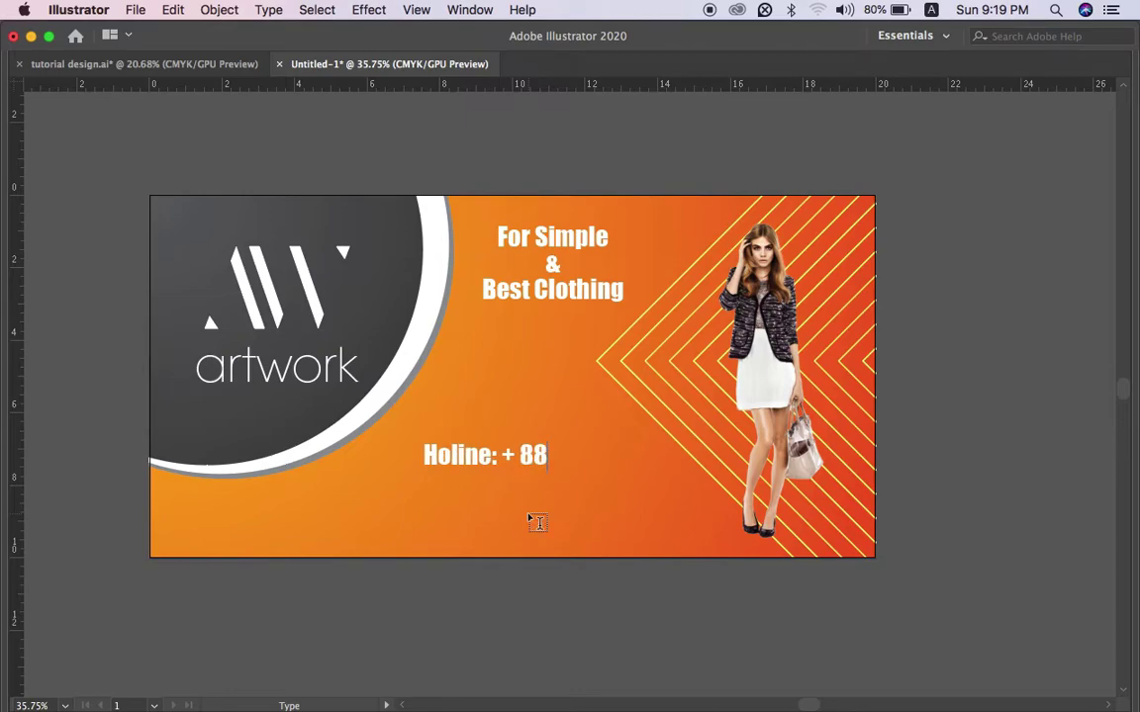
{"action": "type", "text": " 0"}
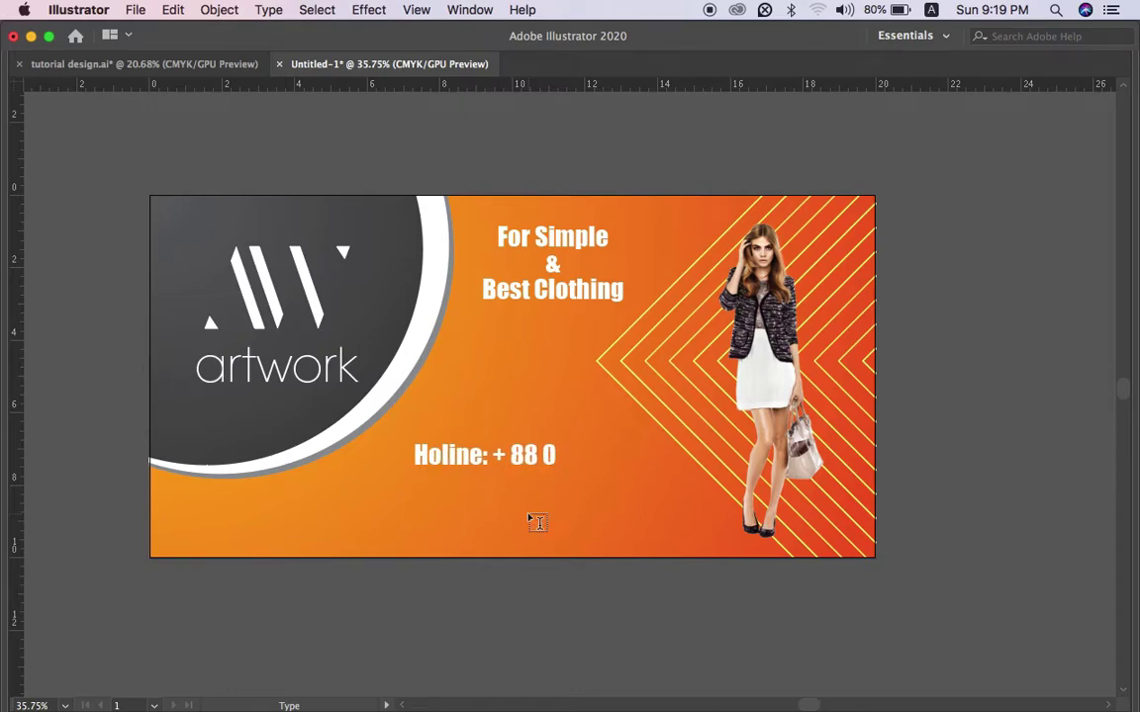
{"action": "type", "text": "1 xxxxxxxx"}
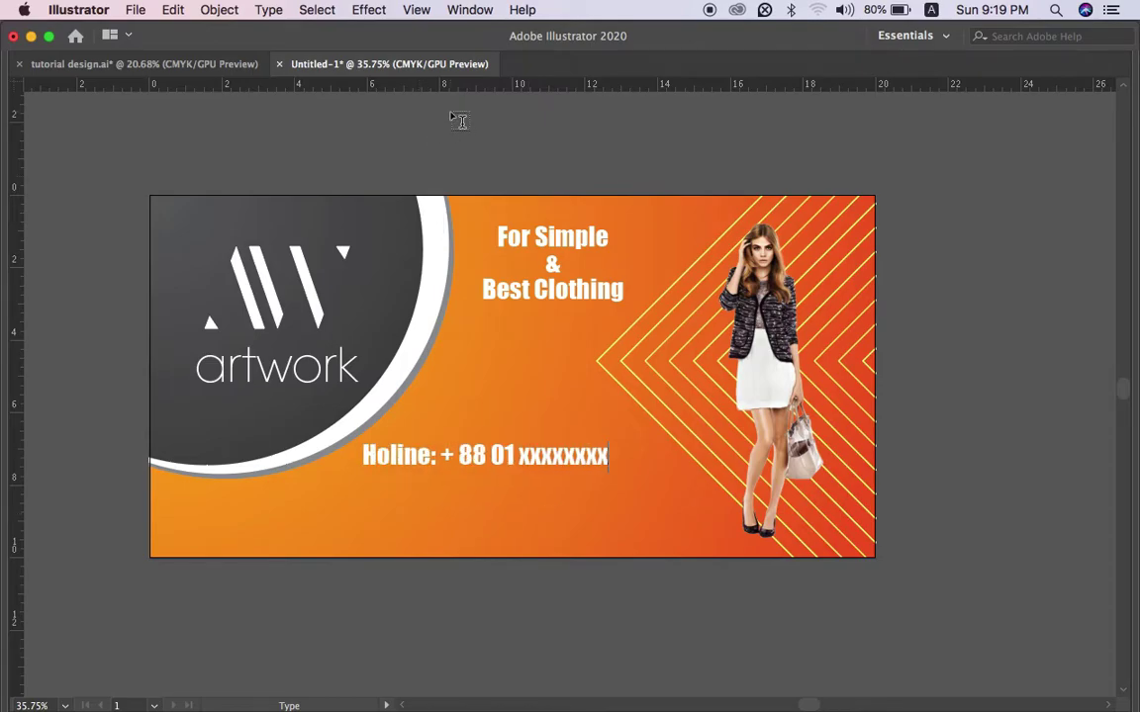
{"action": "key", "text": "Escape"}
Step: Restore the full toolbar and move the hotline text to the banner's bottom centre
{"action": "left_click", "coordinate": [469, 10]}
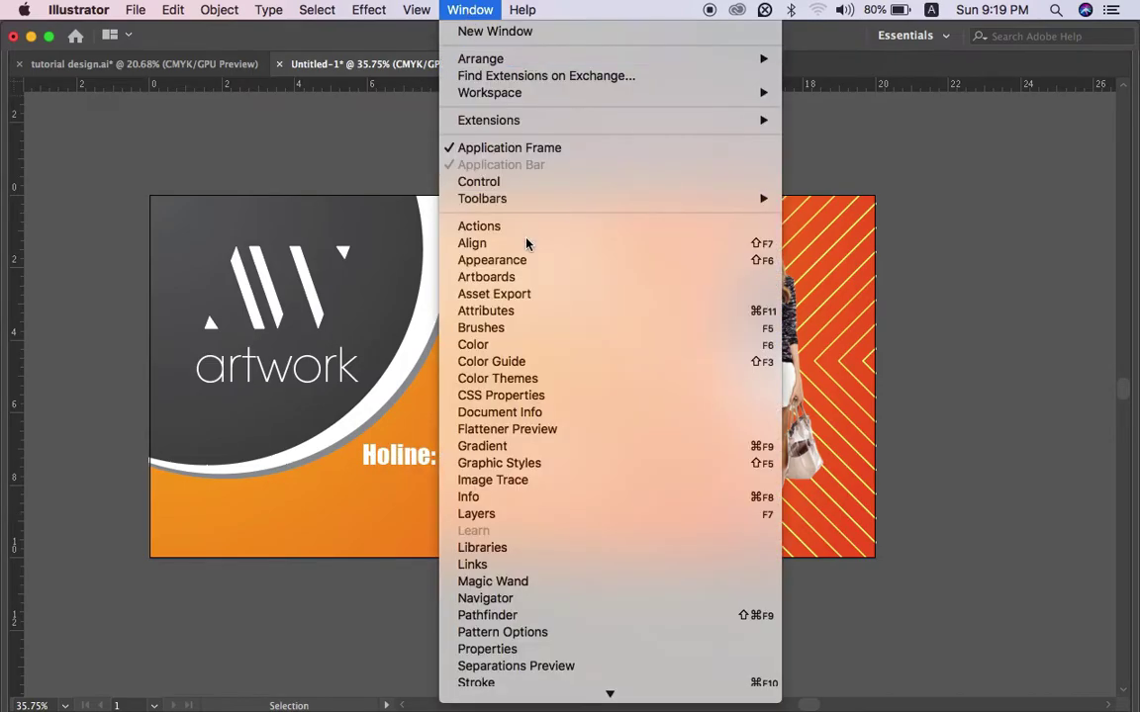
{"action": "mouse_move", "coordinate": [482, 198]}
{"action": "left_click", "coordinate": [836, 198]}
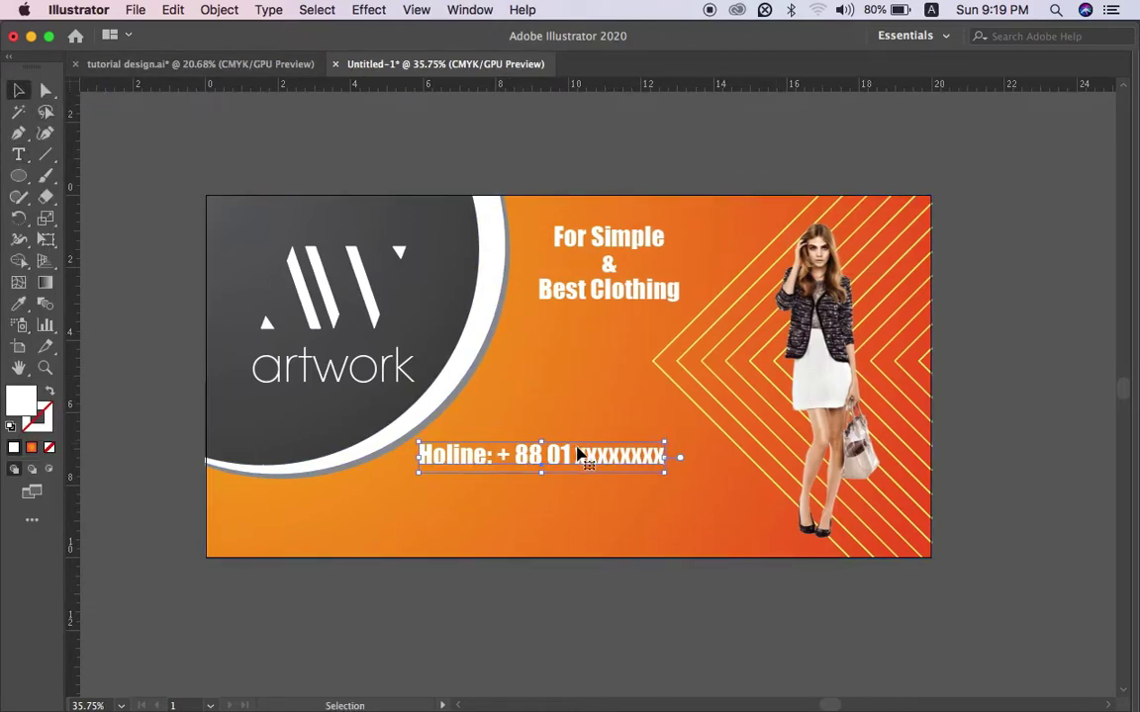
{"action": "left_click_drag", "start_coordinate": [582, 458], "coordinate": [643, 525]}
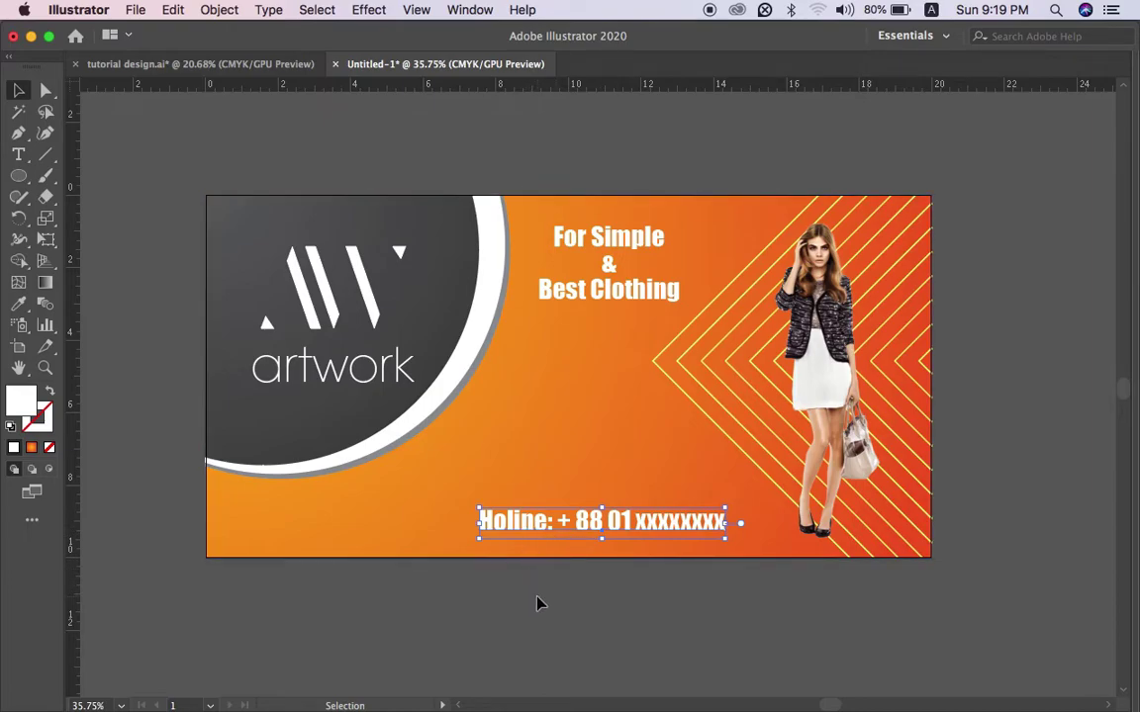
{"action": "left_click", "coordinate": [552, 552]}
{"action": "key", "text": "super+shift+a"}
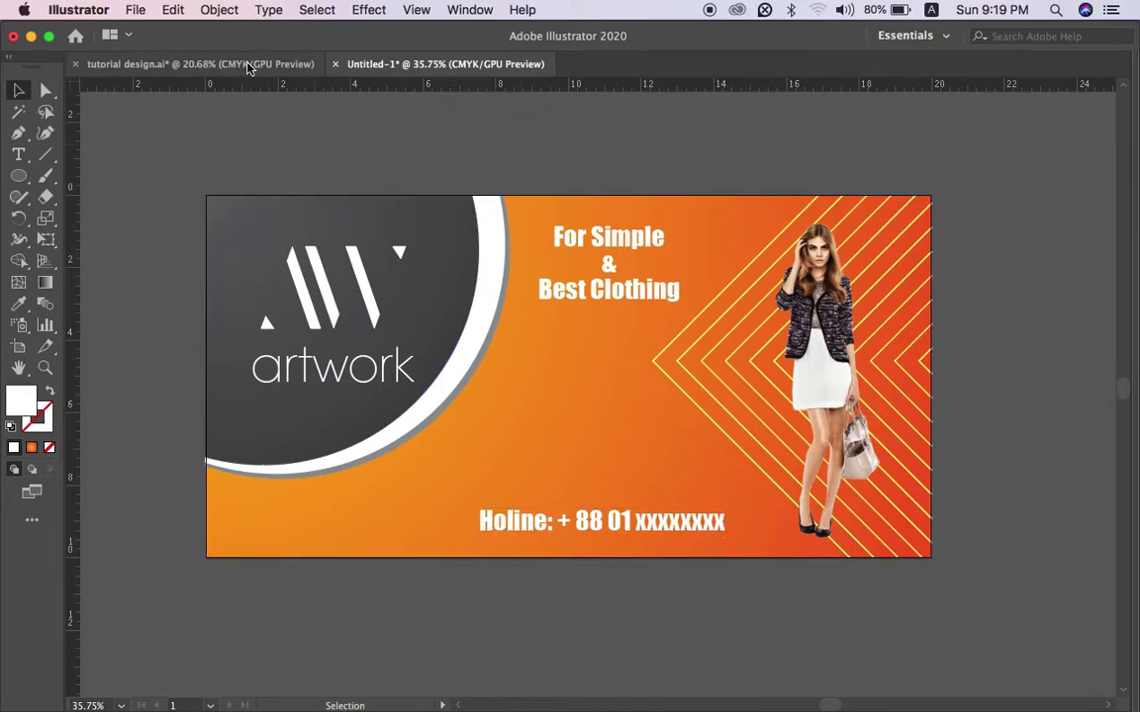
{"action": "scroll", "coordinate": [507, 379], "scroll_direction": "up", "scroll_amount": 3}
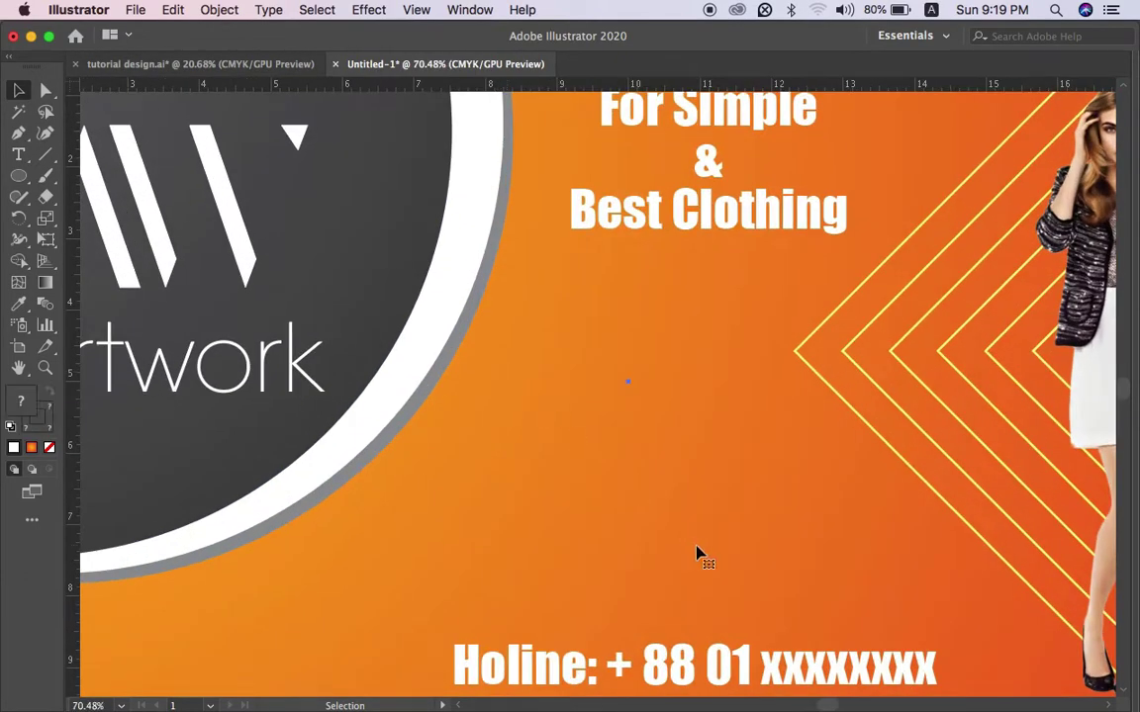
Step: In tutorial design.ai, select the sale banner group, accidentally deleting its orange background
{"action": "left_click", "coordinate": [198, 63]}
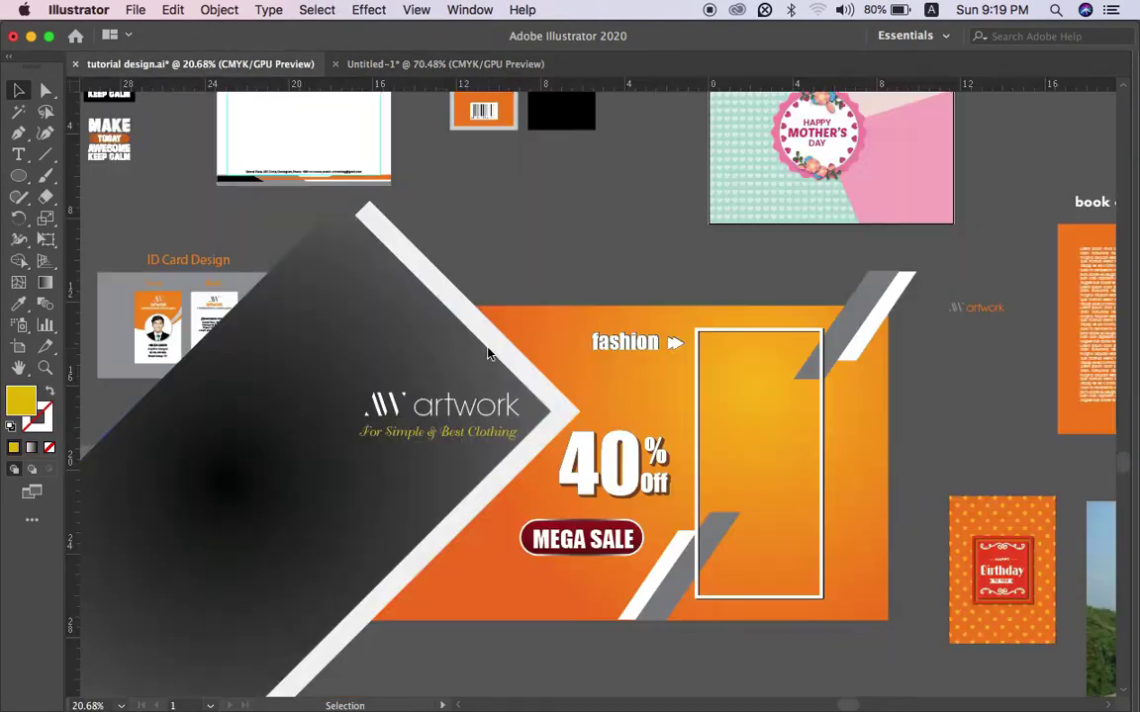
{"action": "left_click", "coordinate": [612, 461]}
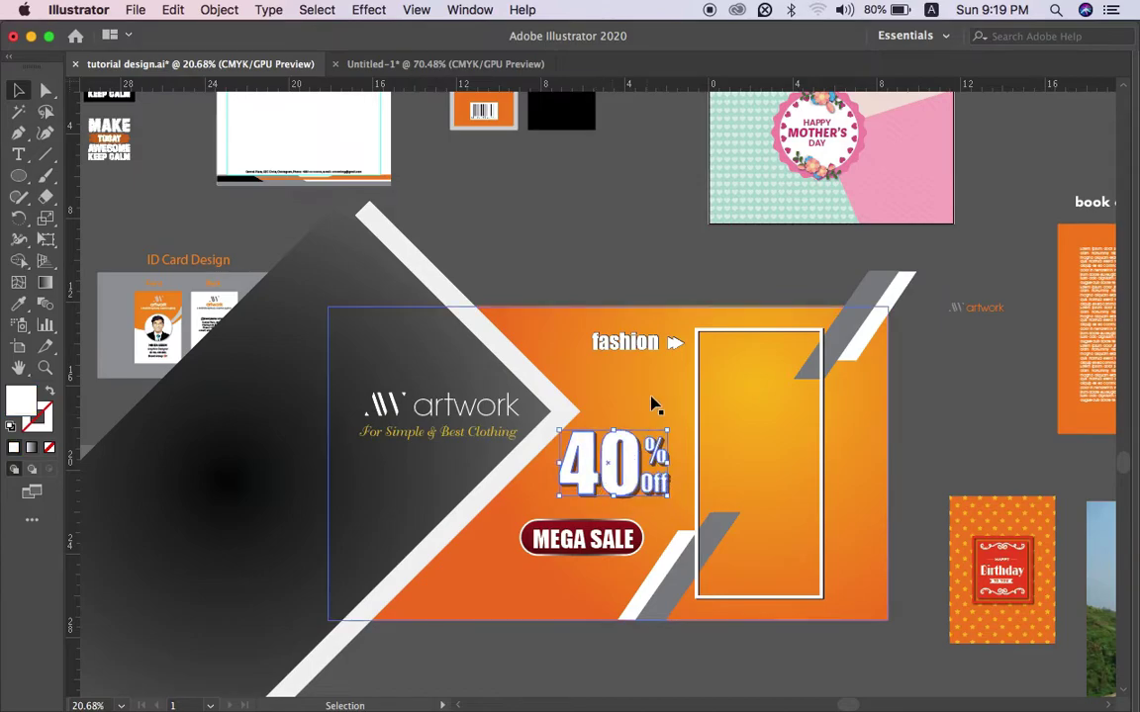
{"action": "left_click", "coordinate": [648, 337]}
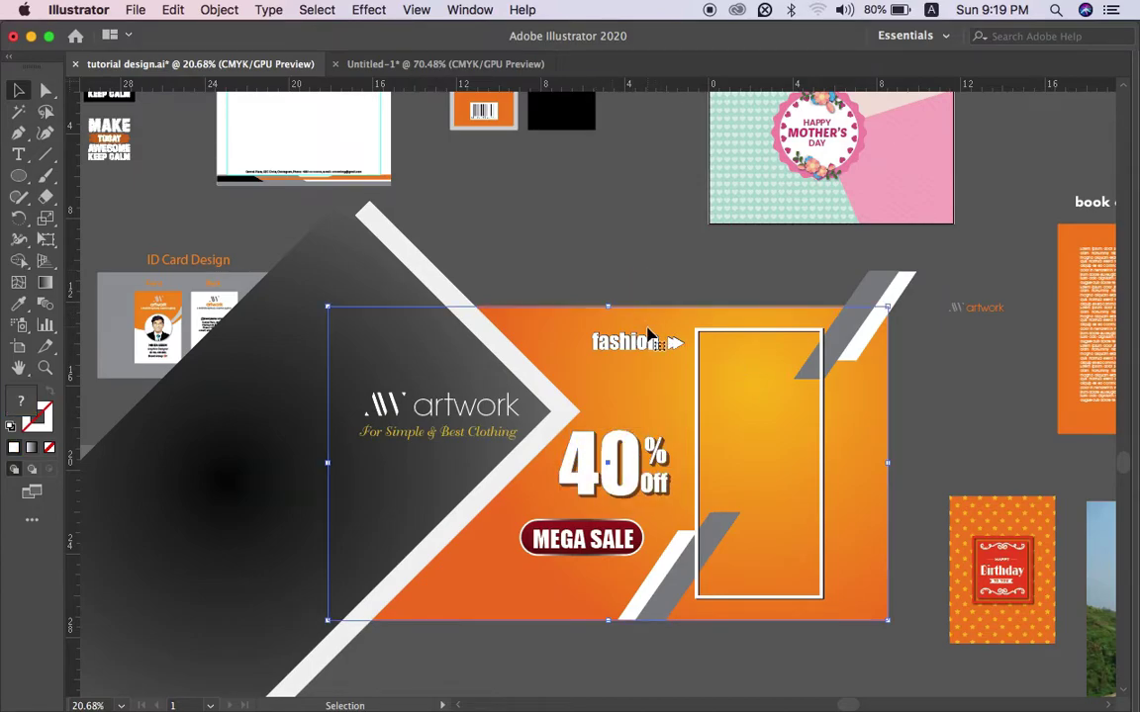
{"action": "key", "text": "Delete"}
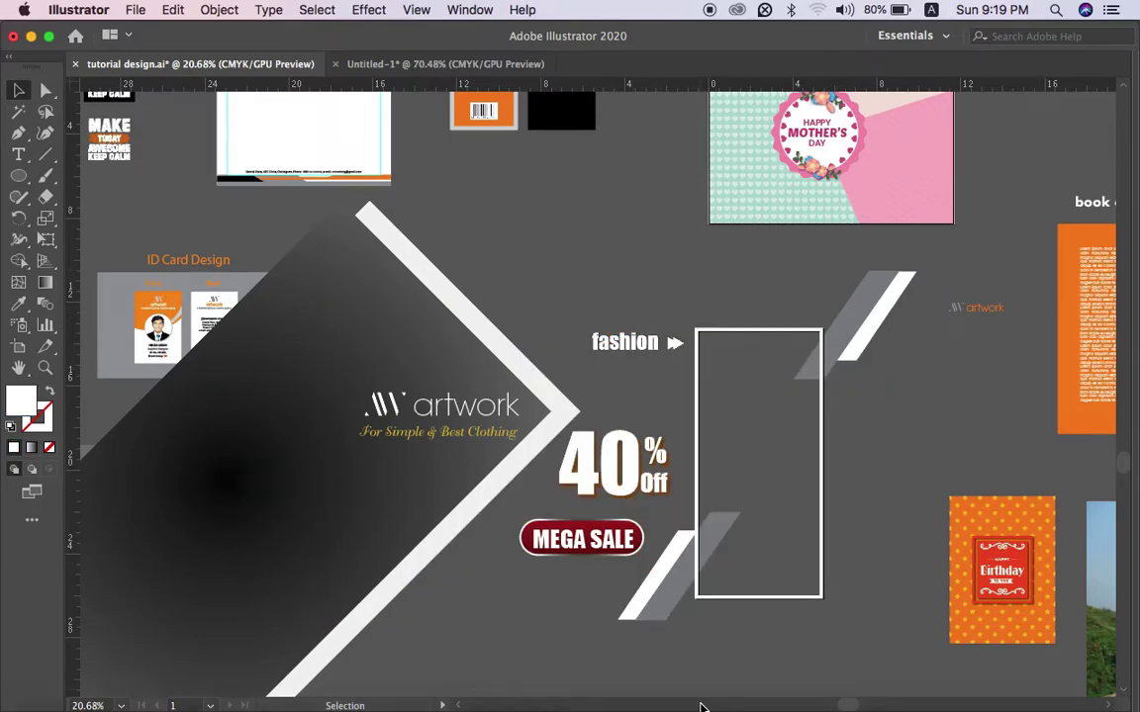
{"action": "left_click", "coordinate": [640, 293]}
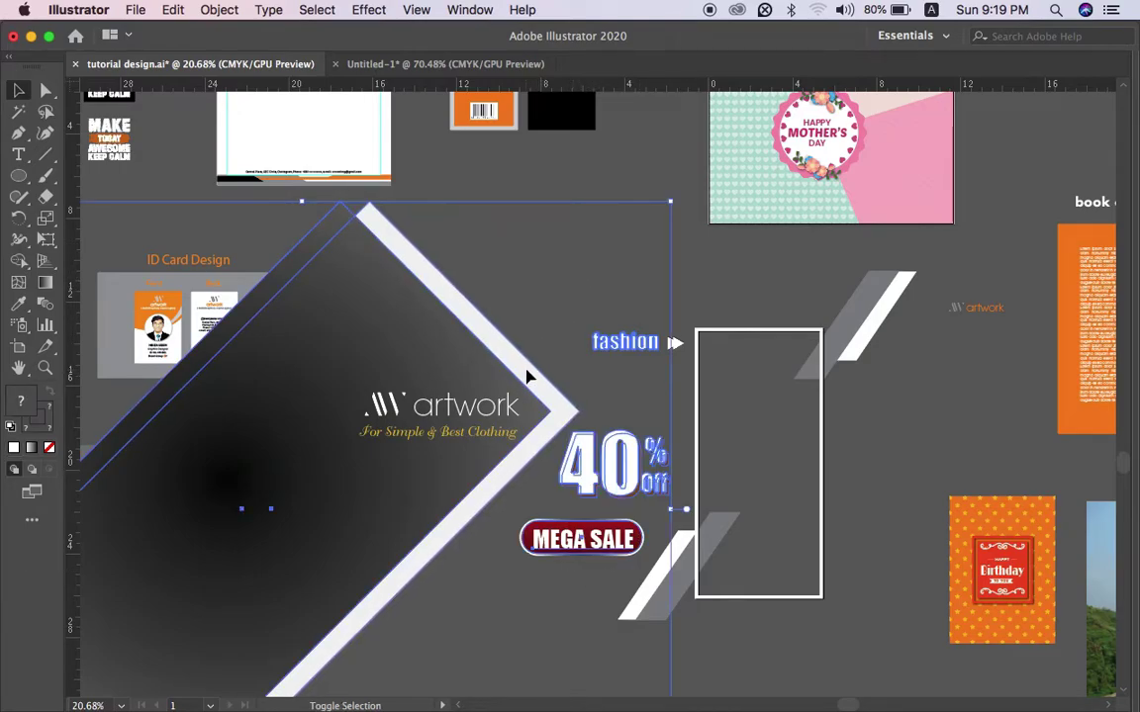
Step: Delete then undo-restore the fashion, 40% Off and MEGA SALE elements so they stay selected
{"action": "left_click", "coordinate": [466, 386], "text": "shift"}
{"action": "key", "text": "a"}
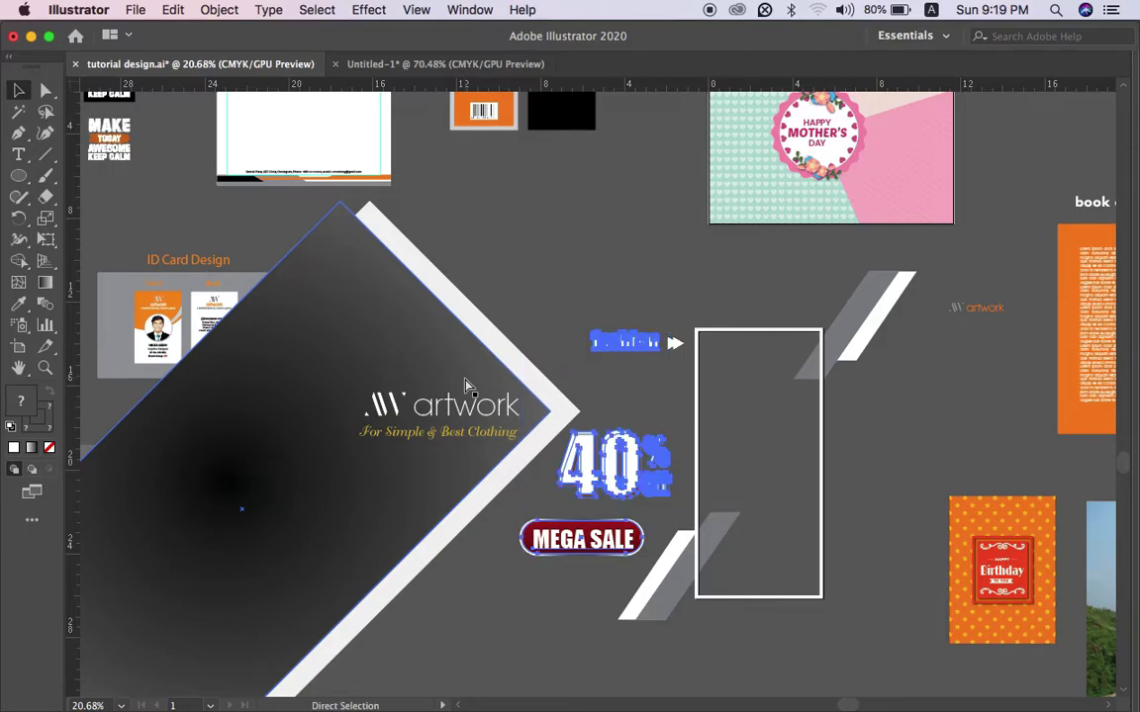
{"action": "key", "text": "Delete"}
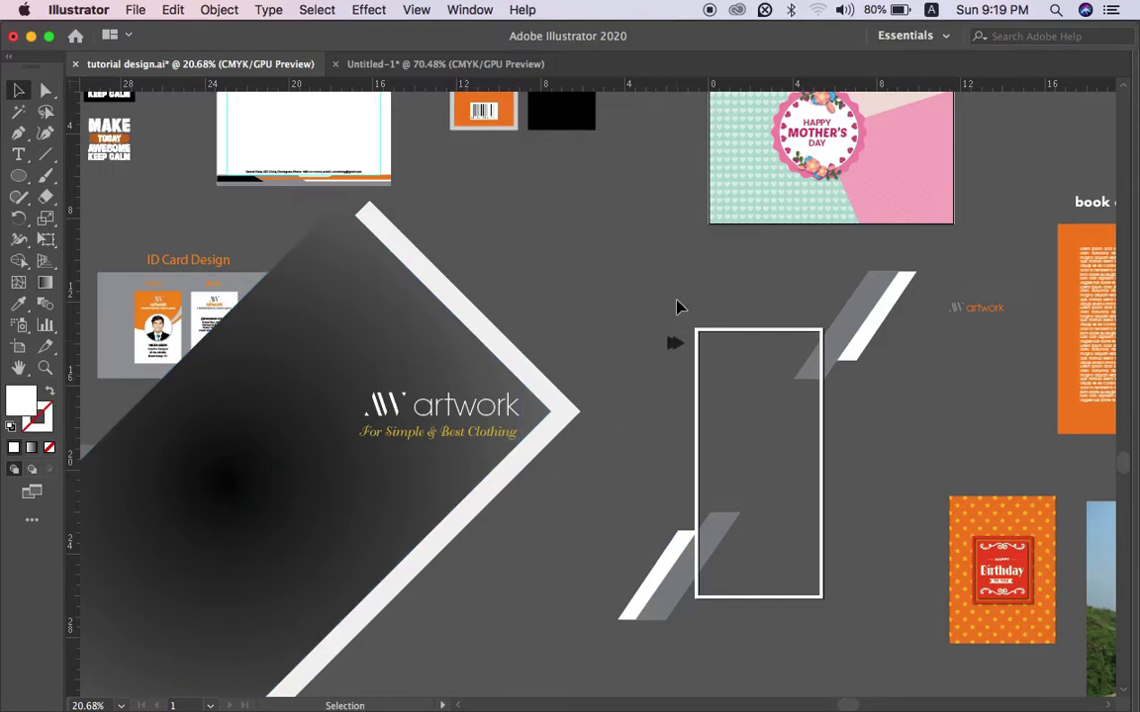
{"action": "left_click", "coordinate": [674, 342]}
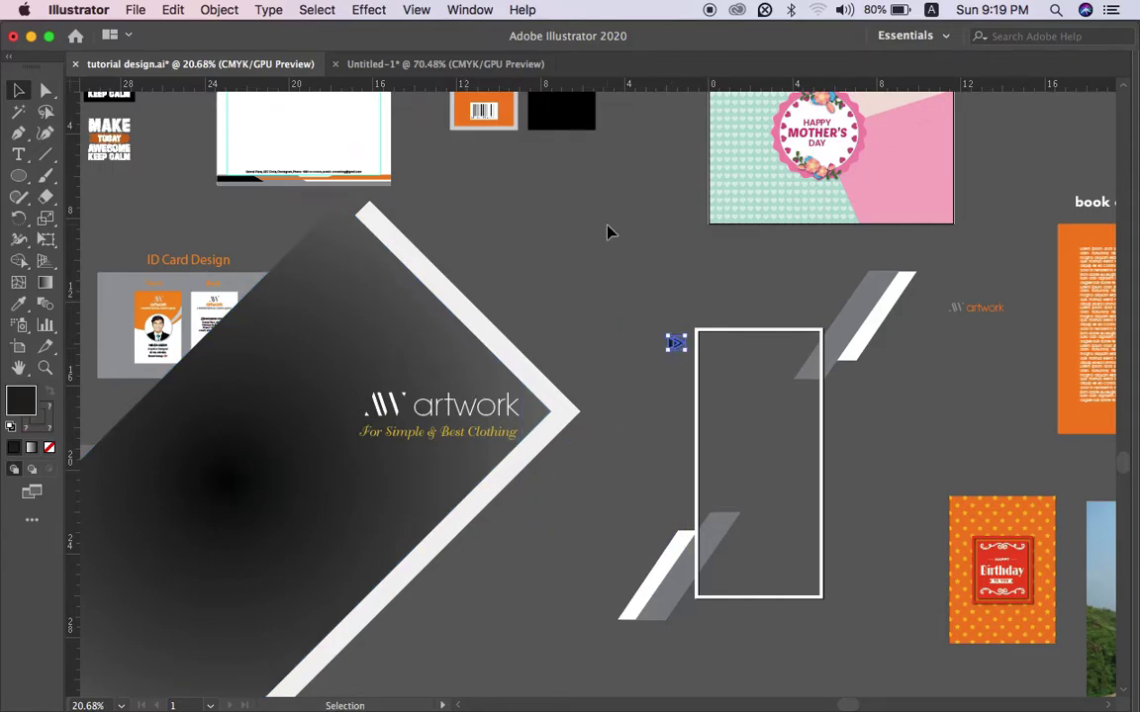
{"action": "key", "text": "a"}
{"action": "key", "text": "Delete"}
{"action": "key", "text": "ctrl+z"}
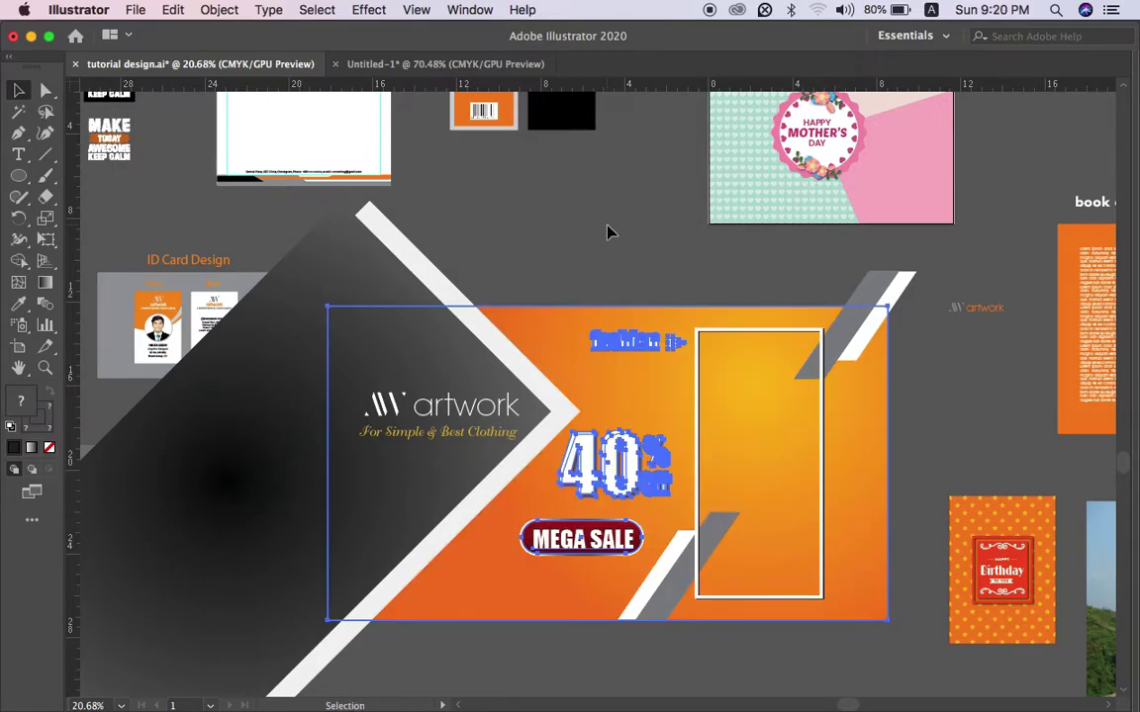
{"action": "key", "text": "ctrl+z"}
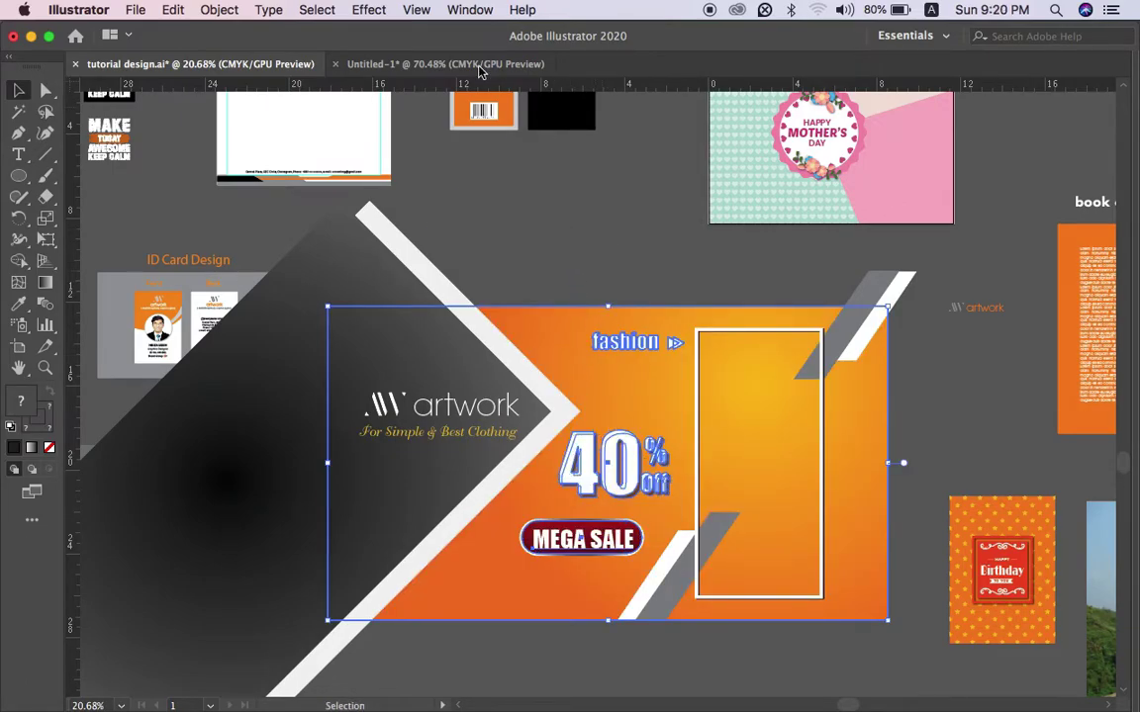
Step: Paste the sale artwork into Untitled-1 and remove its orange background
{"action": "left_click", "coordinate": [453, 65]}
{"action": "scroll", "coordinate": [554, 180], "scroll_direction": "down", "scroll_amount": 3}
{"action": "scroll", "coordinate": [569, 222], "scroll_direction": "down", "scroll_amount": 3}
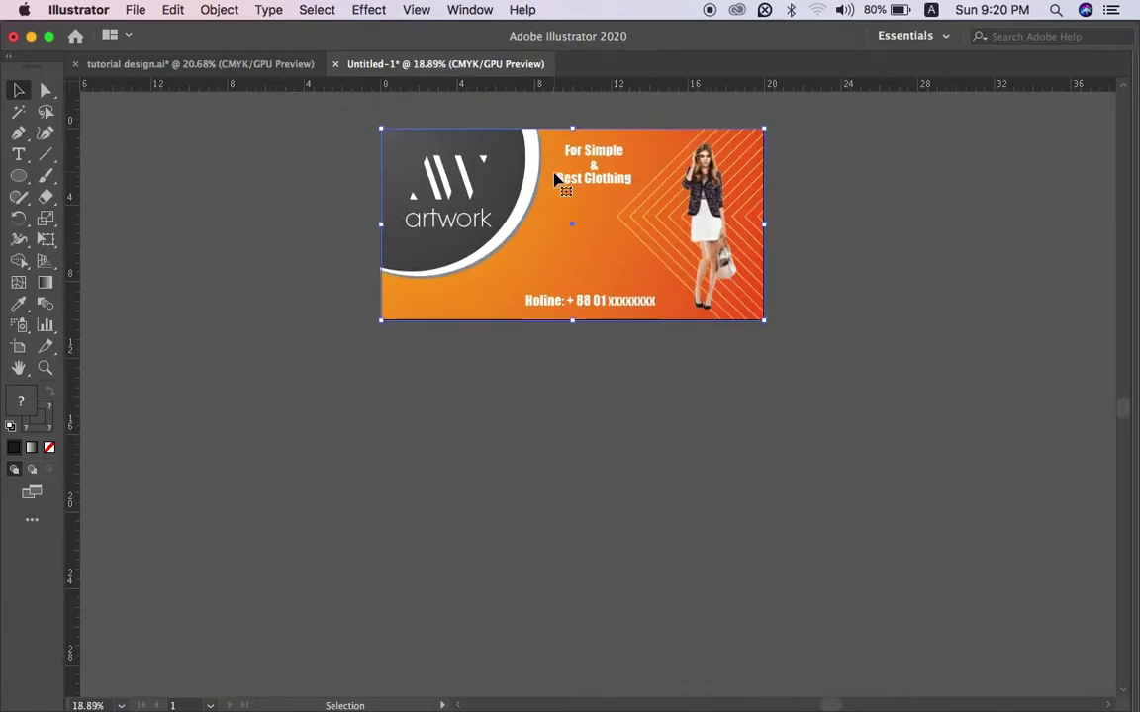
{"action": "scroll", "coordinate": [614, 232], "scroll_direction": "down", "scroll_amount": 3}
{"action": "key", "text": "ctrl+v"}
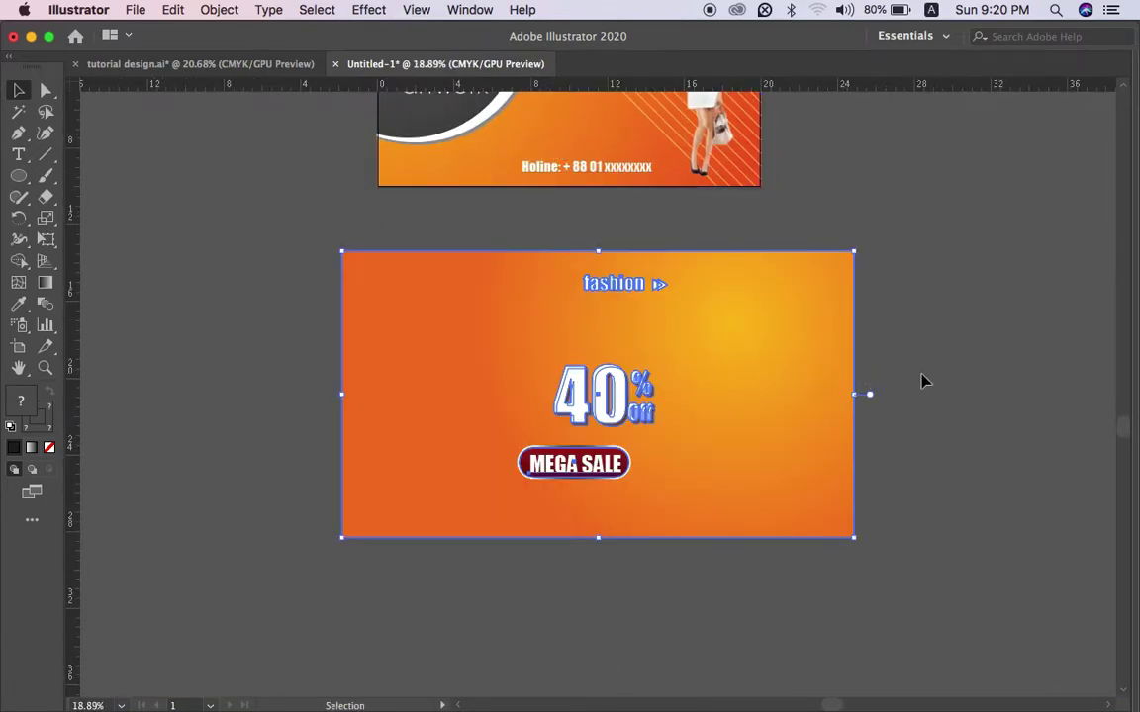
{"action": "key", "text": "backslash"}
{"action": "key", "text": "Delete"}
{"action": "key", "text": "shift+Tab"}
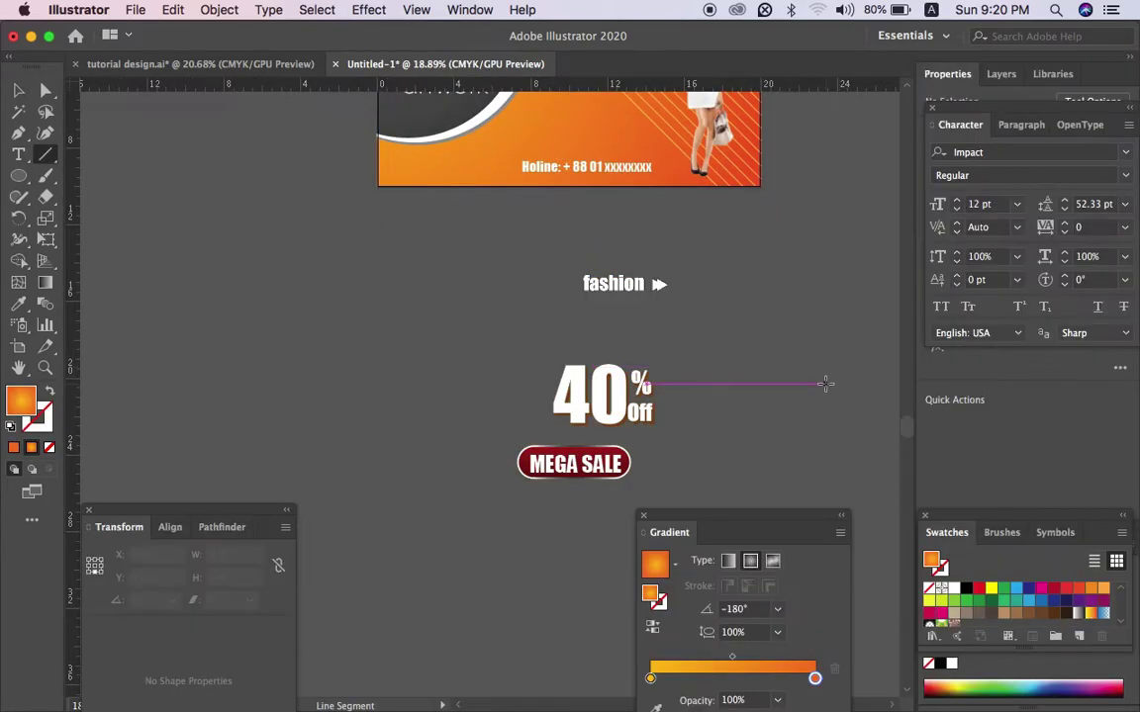
{"action": "key", "text": "v"}
{"action": "key", "text": "Tab"}
Step: Move the 40% Off graphic onto the banner between the slogan and hotline
{"action": "scroll", "coordinate": [826, 388], "scroll_direction": "up", "scroll_amount": 2}
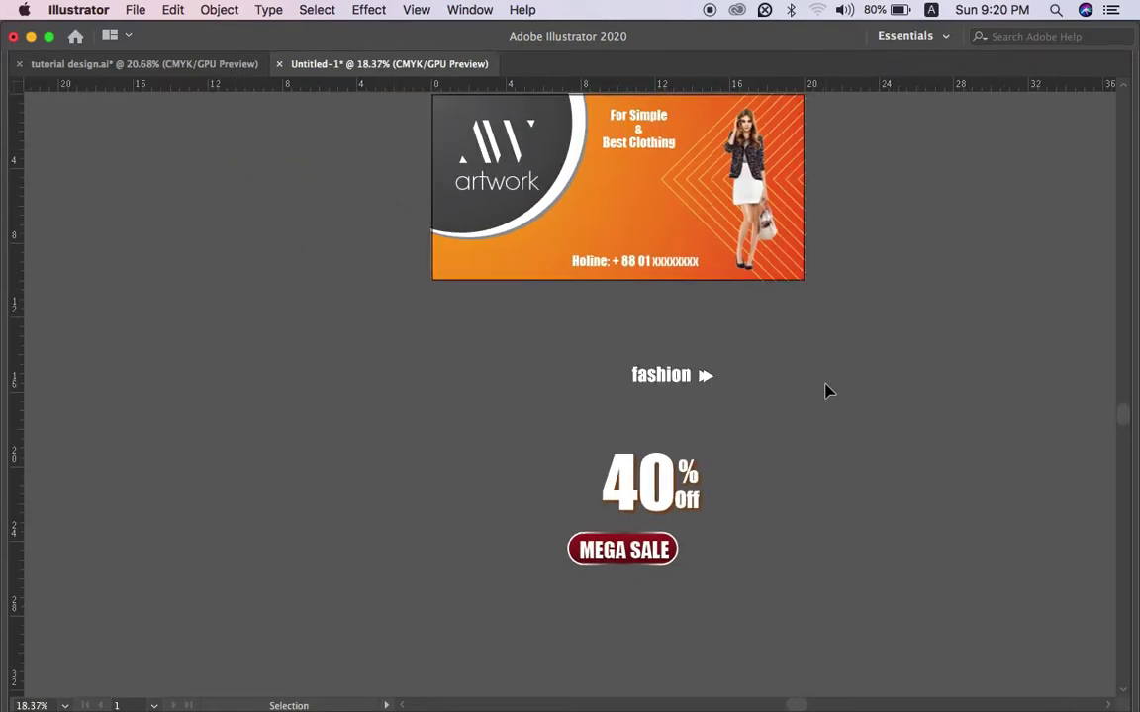
{"action": "left_click", "coordinate": [613, 524]}
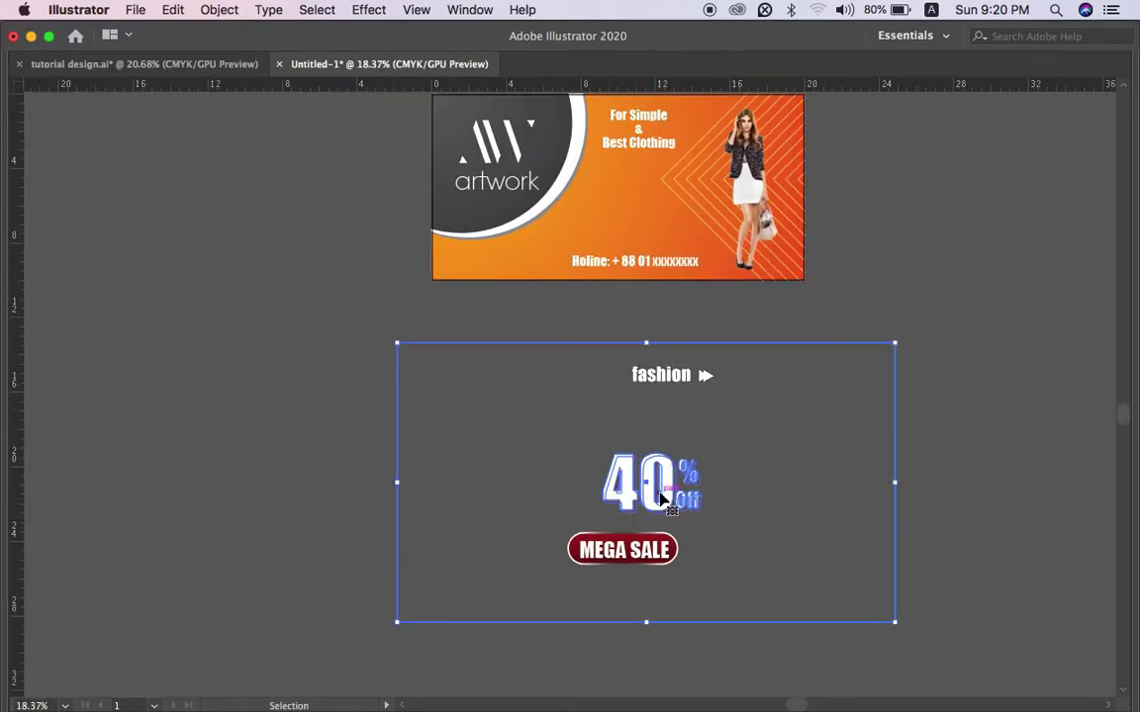
{"action": "left_click", "coordinate": [923, 509]}
{"action": "left_click", "coordinate": [836, 458]}
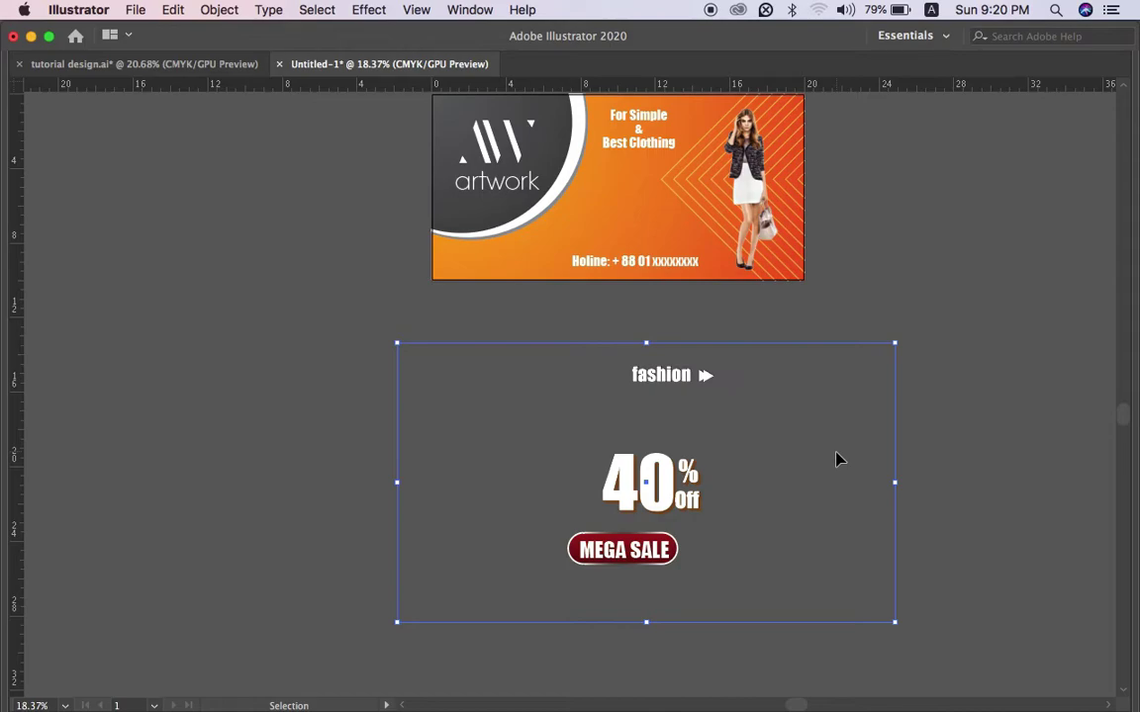
{"action": "left_click", "coordinate": [836, 458]}
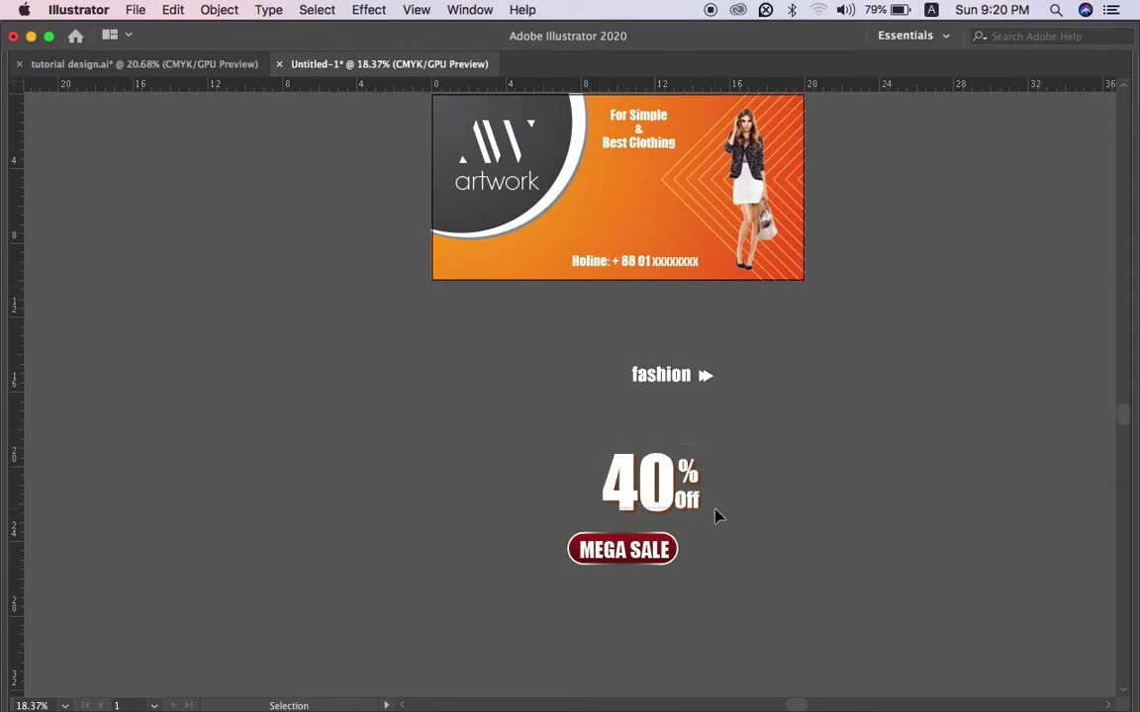
{"action": "left_click_drag", "start_coordinate": [688, 513], "coordinate": [656, 241]}
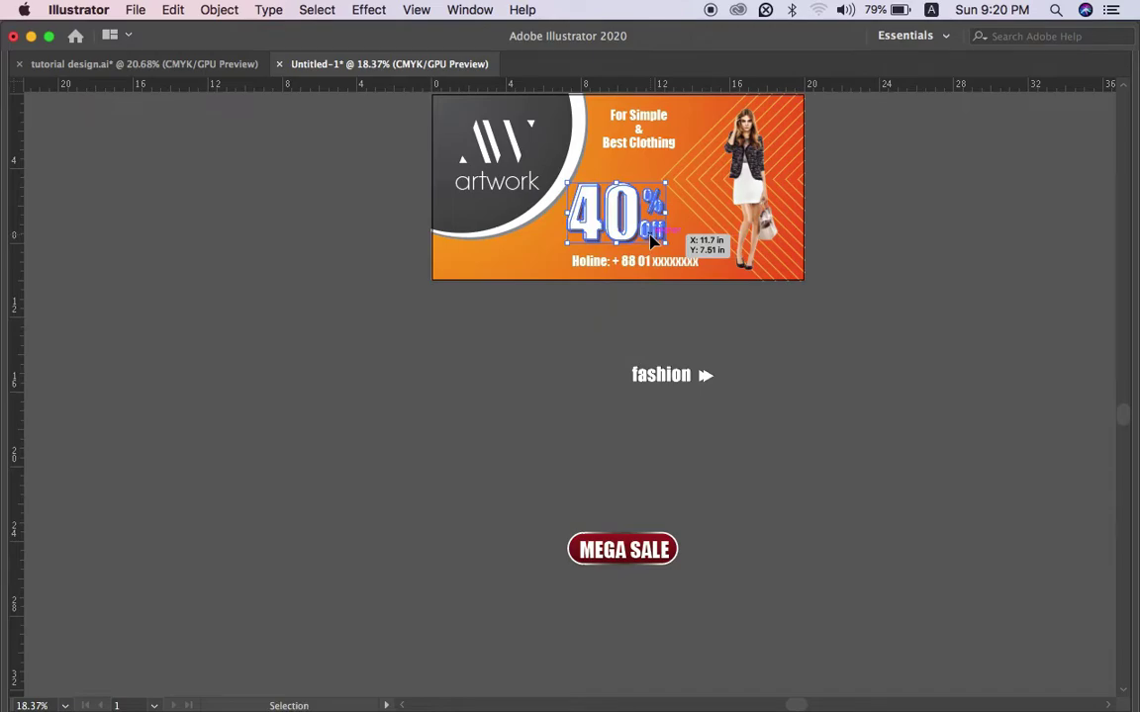
{"action": "left_click", "coordinate": [715, 371]}
Step: Delete the leftover fashion and MEGA SALE pieces and select the finished banner
{"action": "scroll", "coordinate": [712, 368], "scroll_direction": "up", "scroll_amount": 3}
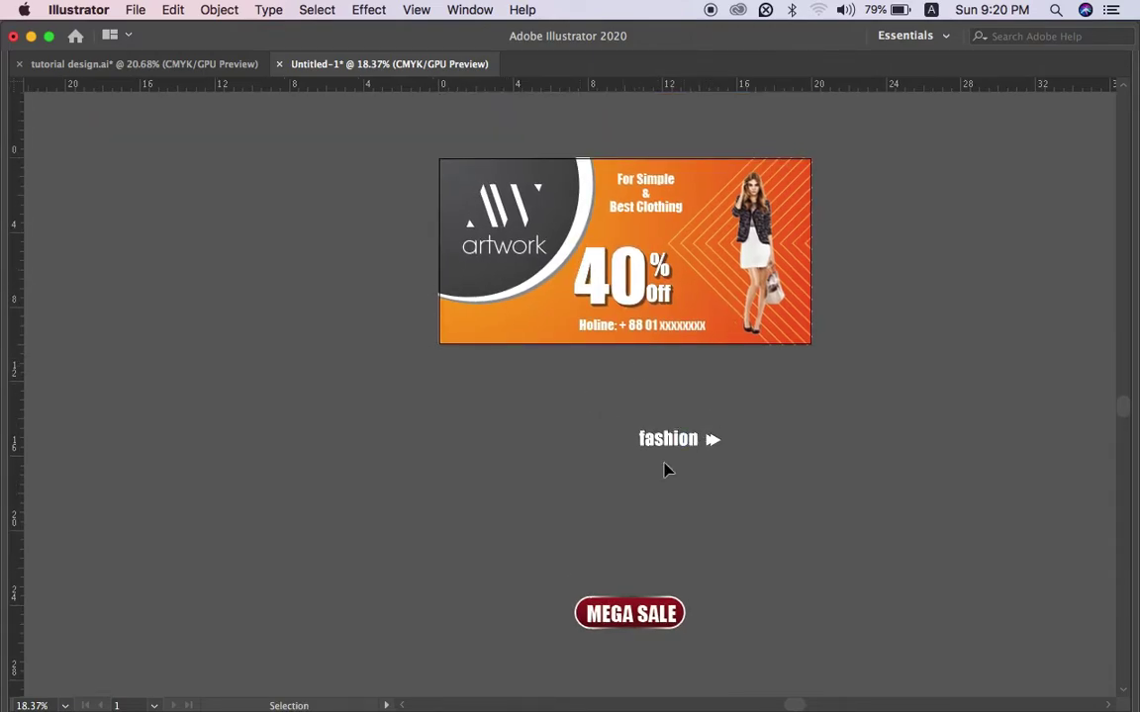
{"action": "left_click_drag", "start_coordinate": [787, 645], "coordinate": [798, 662]}
{"action": "key", "text": "Delete"}
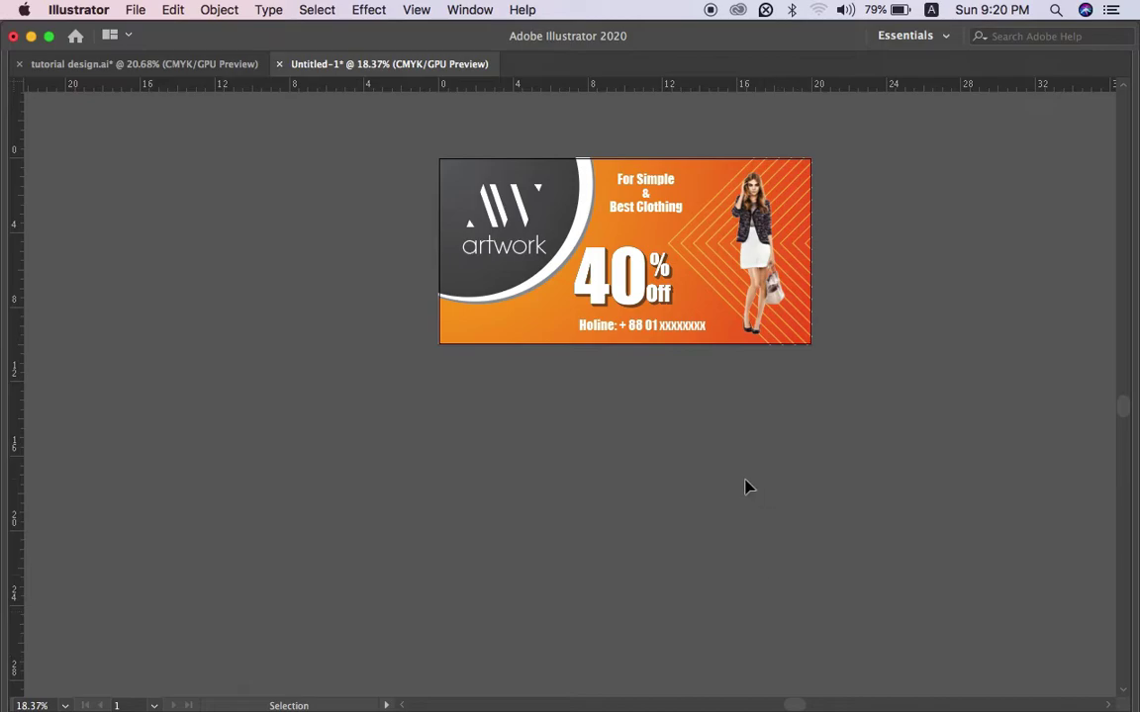
{"action": "scroll", "coordinate": [705, 297], "scroll_direction": "up", "scroll_amount": 2}
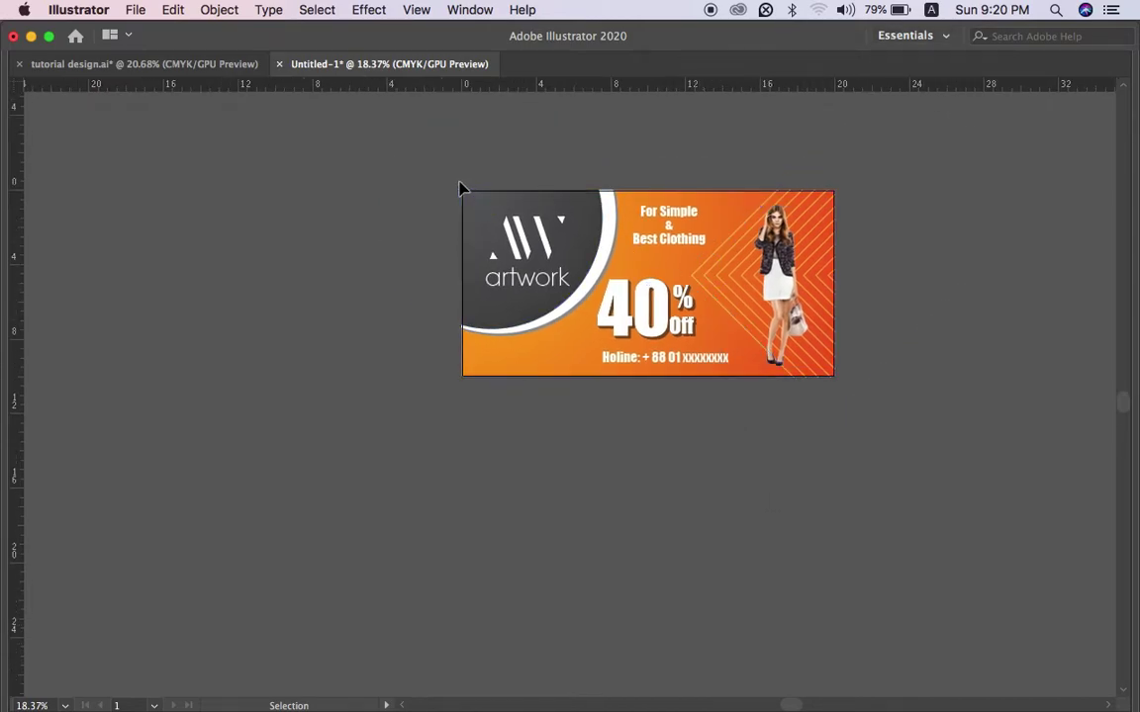
{"action": "left_click", "coordinate": [918, 388]}
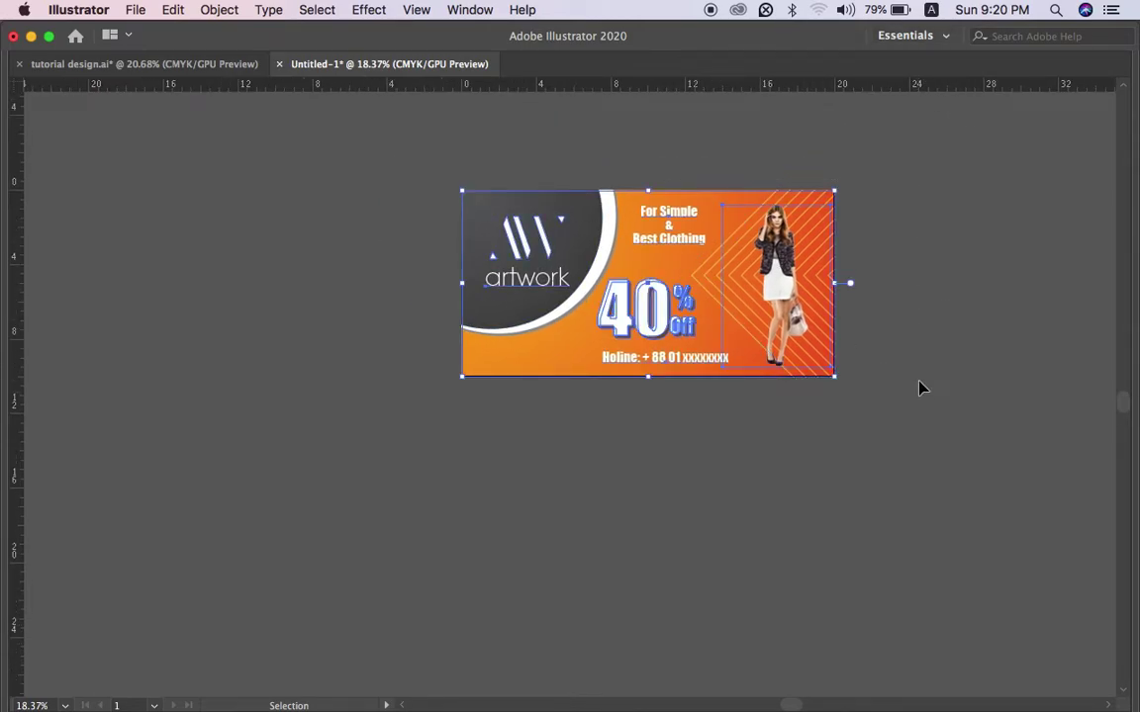
{"action": "key", "text": "ctrl+shift+g"}
Step: Paste the copied banner into the Photoshop Rectangle 12 canvas as a Smart Object
{"action": "key", "text": "super+Tab"}
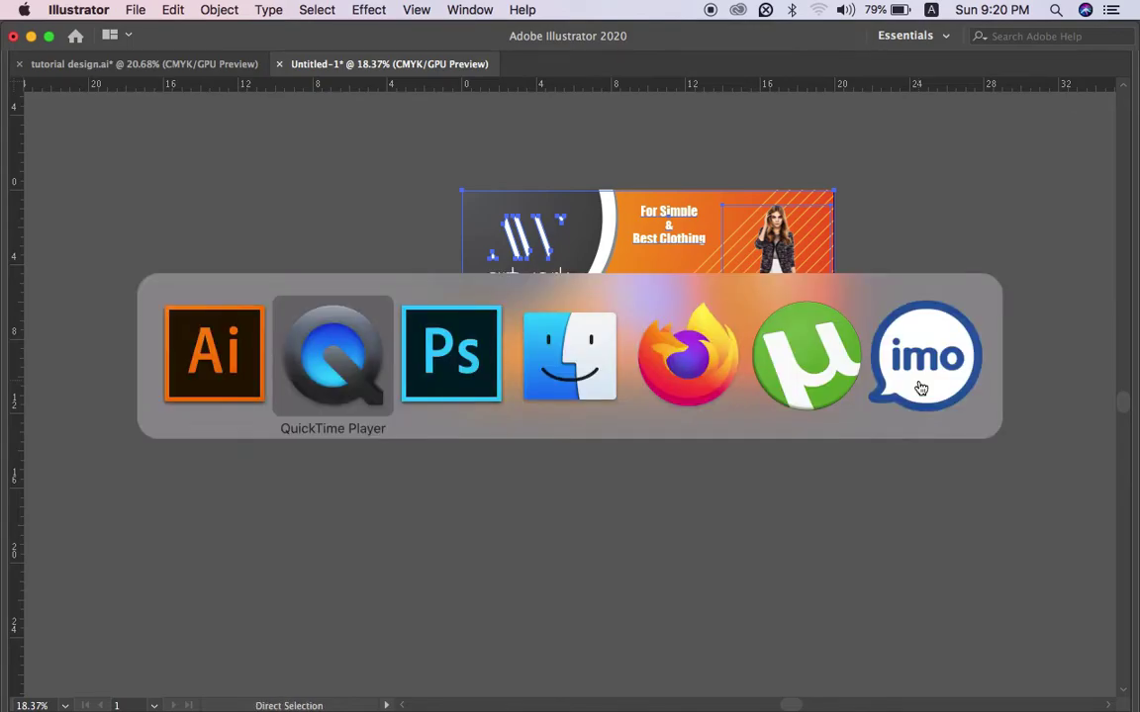
{"action": "key", "text": "super+Tab"}
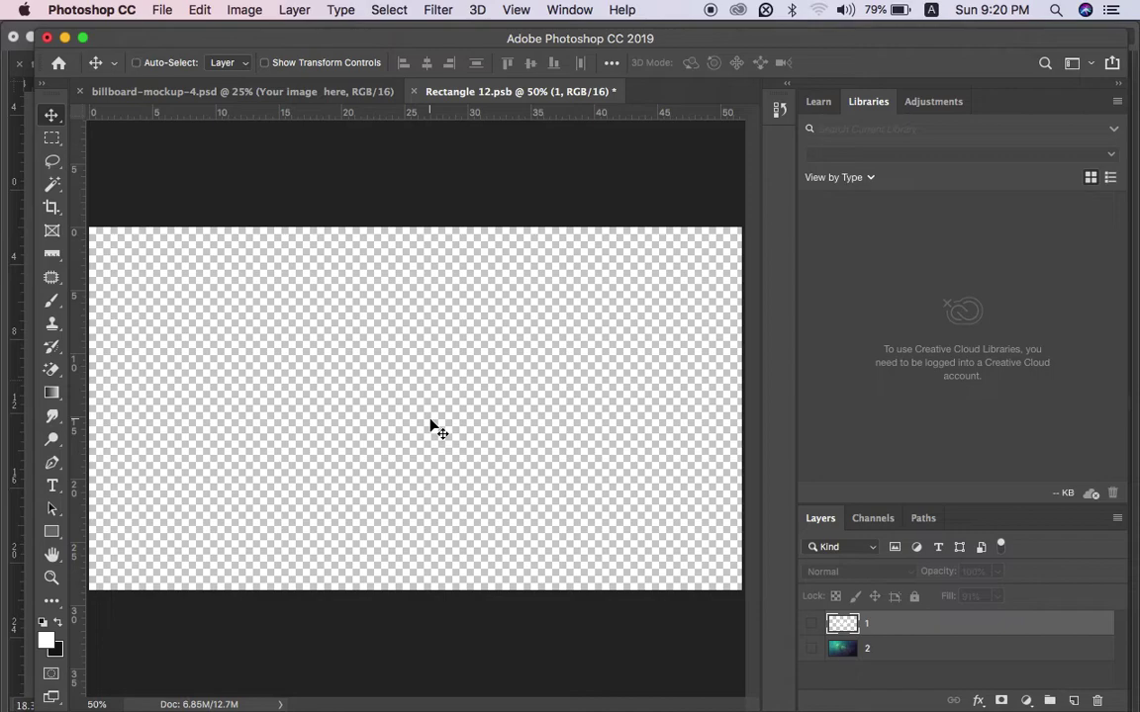
{"action": "key", "text": "ctrl+v"}
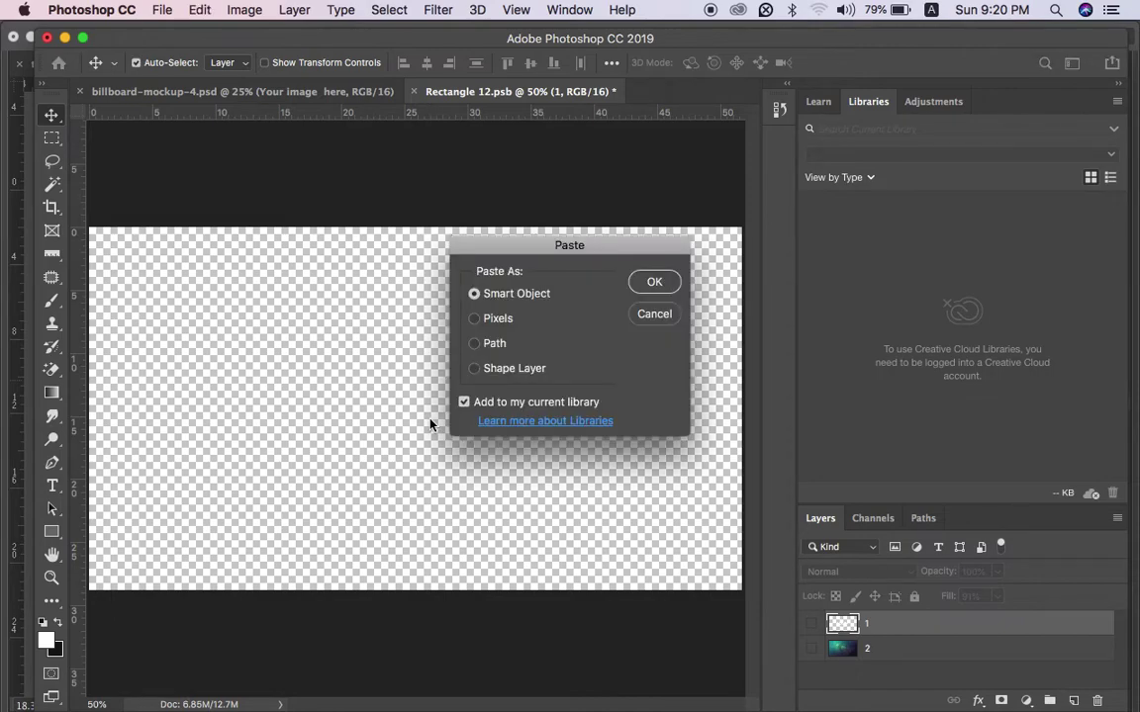
{"action": "key", "text": "Return"}
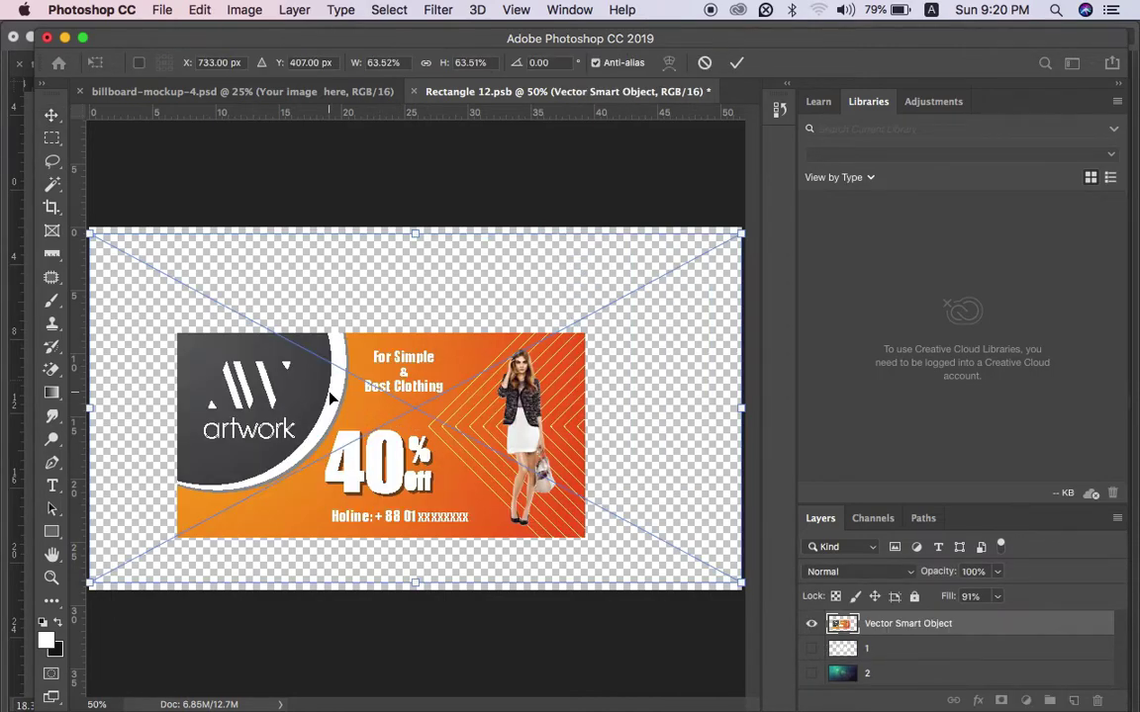
{"action": "key", "text": "Escape"}
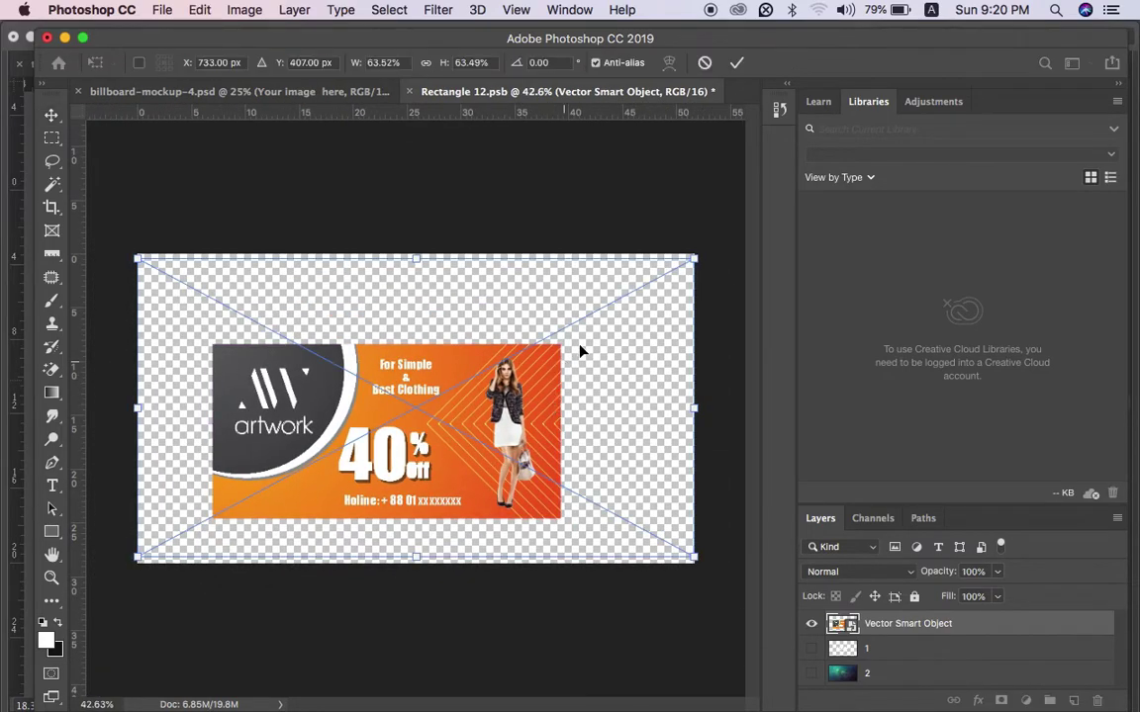
Step: Scale and shift the banner so it extends past the canvas edges
{"action": "left_click_drag", "start_coordinate": [696, 258], "coordinate": [865, 203]}
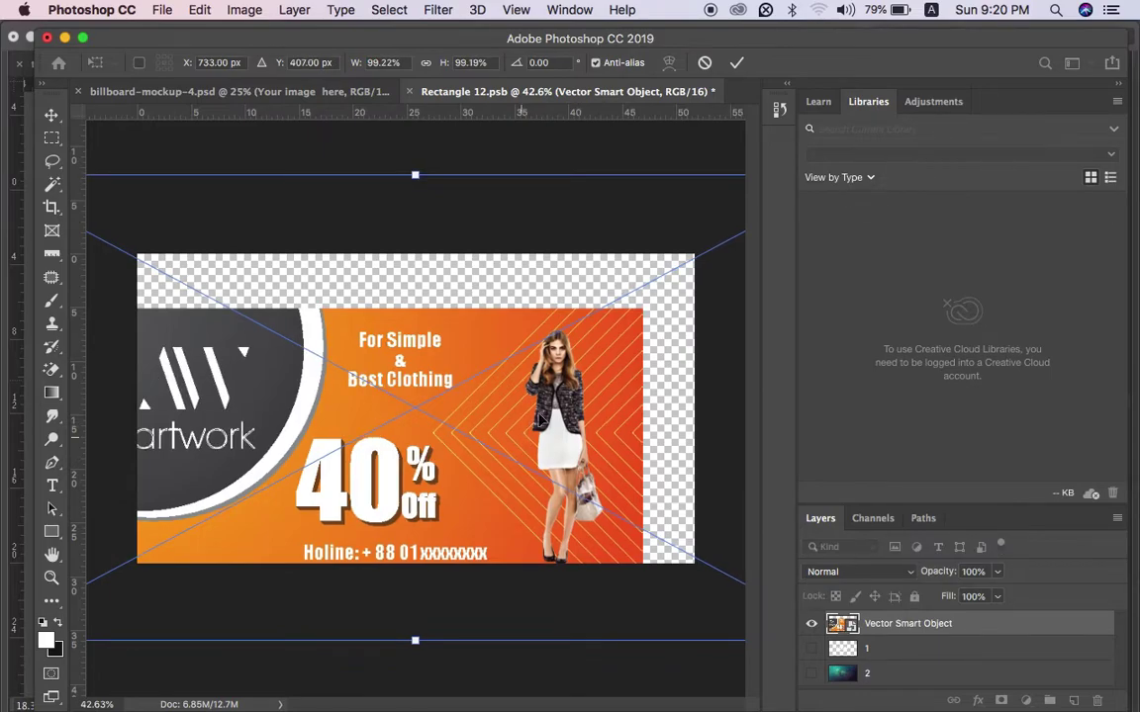
{"action": "left_click_drag", "start_coordinate": [538, 418], "coordinate": [564, 377]}
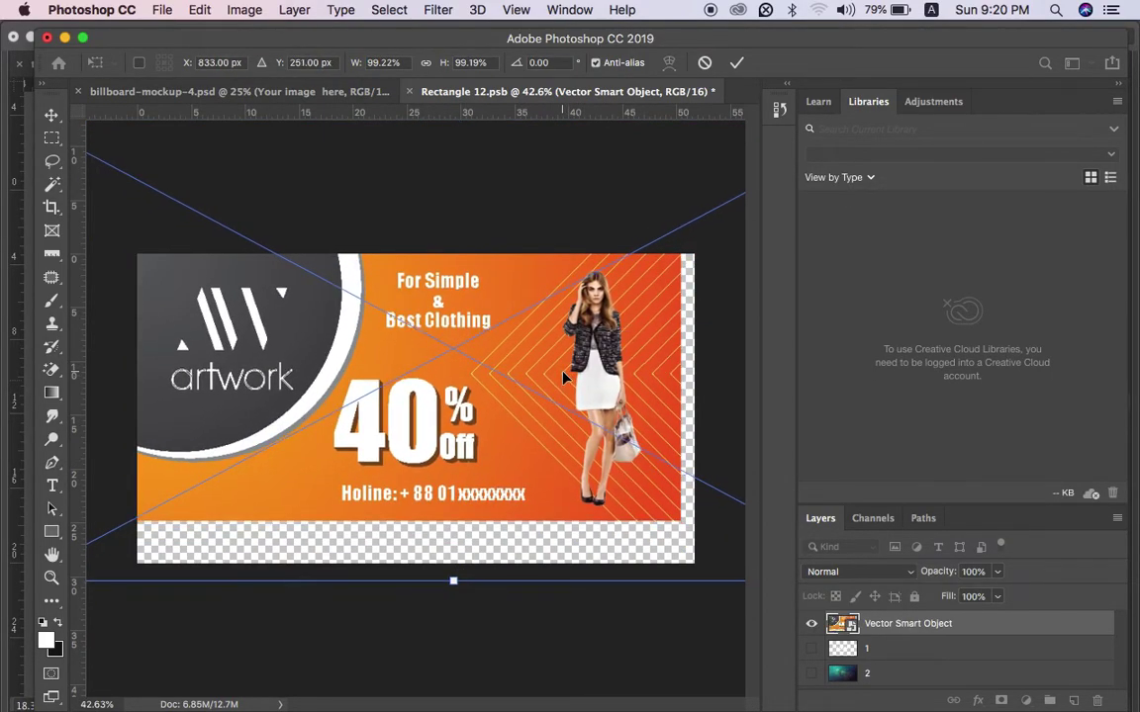
{"action": "key", "text": "super+0"}
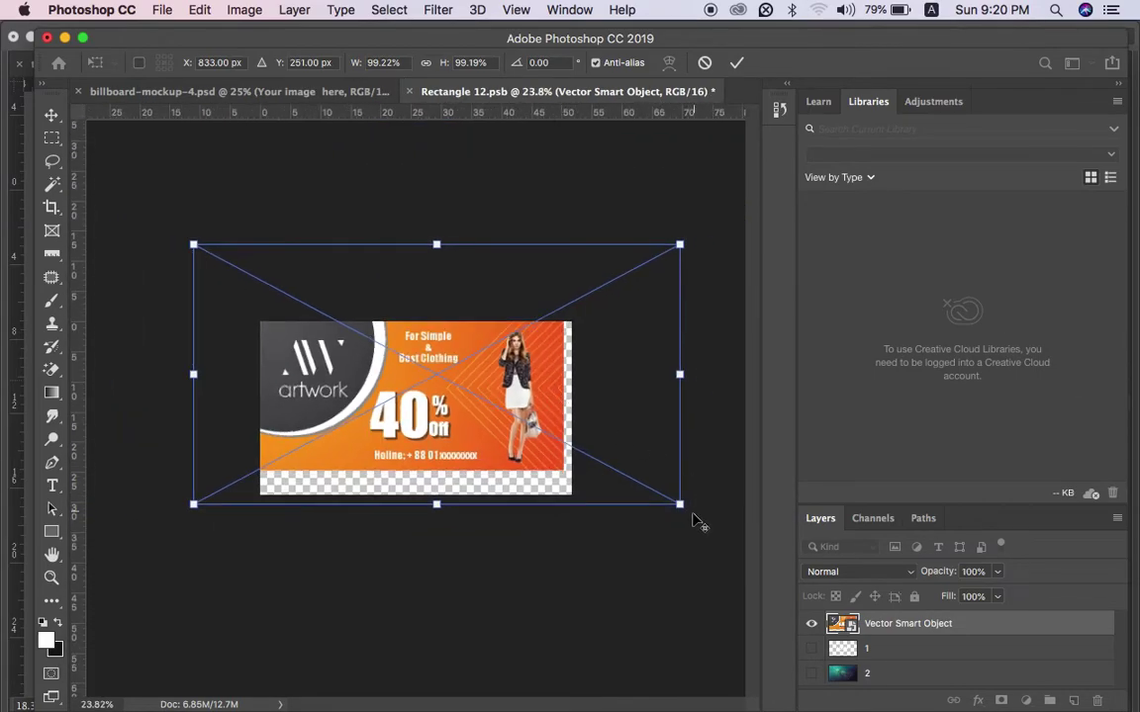
{"action": "left_click_drag", "start_coordinate": [680, 506], "coordinate": [715, 540]}
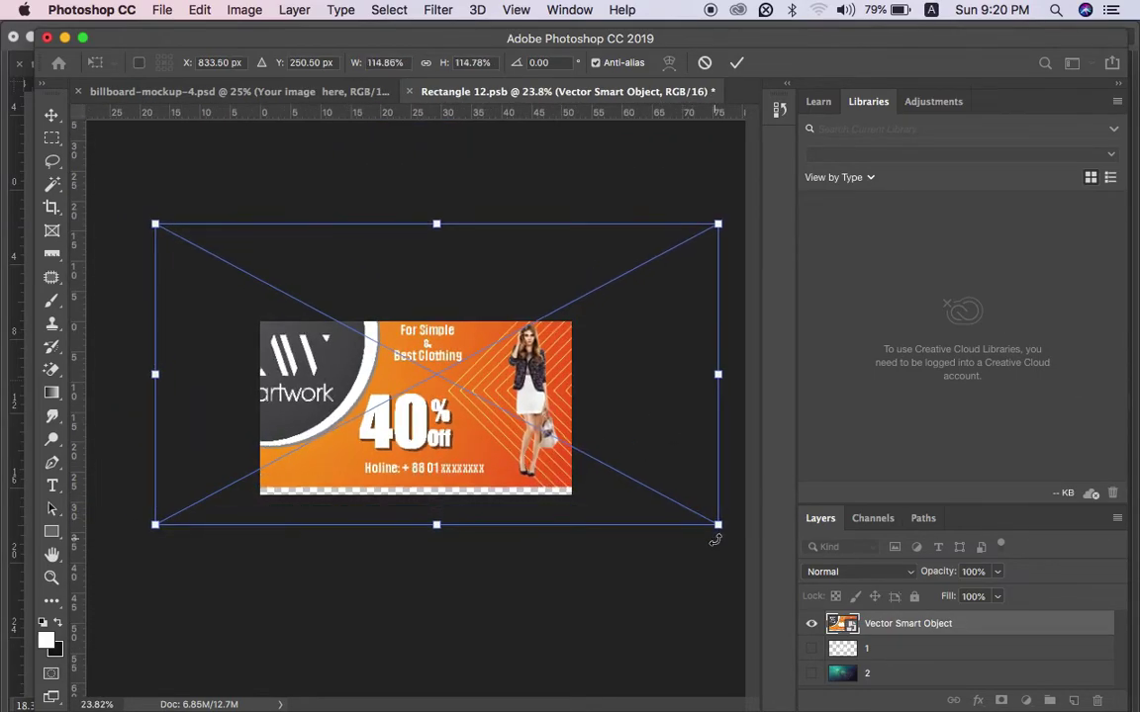
{"action": "key", "text": "shift+Down"}
{"action": "key", "text": "shift+Down"}
{"action": "key", "text": "shift+Down"}
{"action": "key", "text": "shift+Right"}
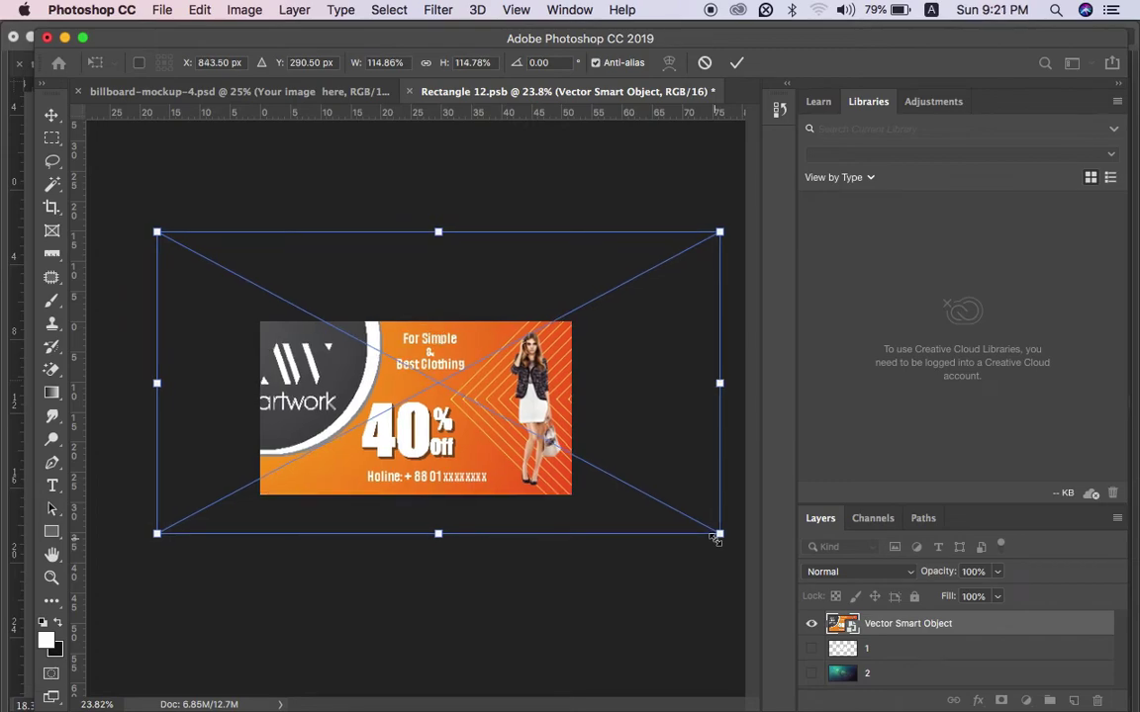
{"action": "key", "text": "shift+Right"}
{"action": "key", "text": "shift+Right"}
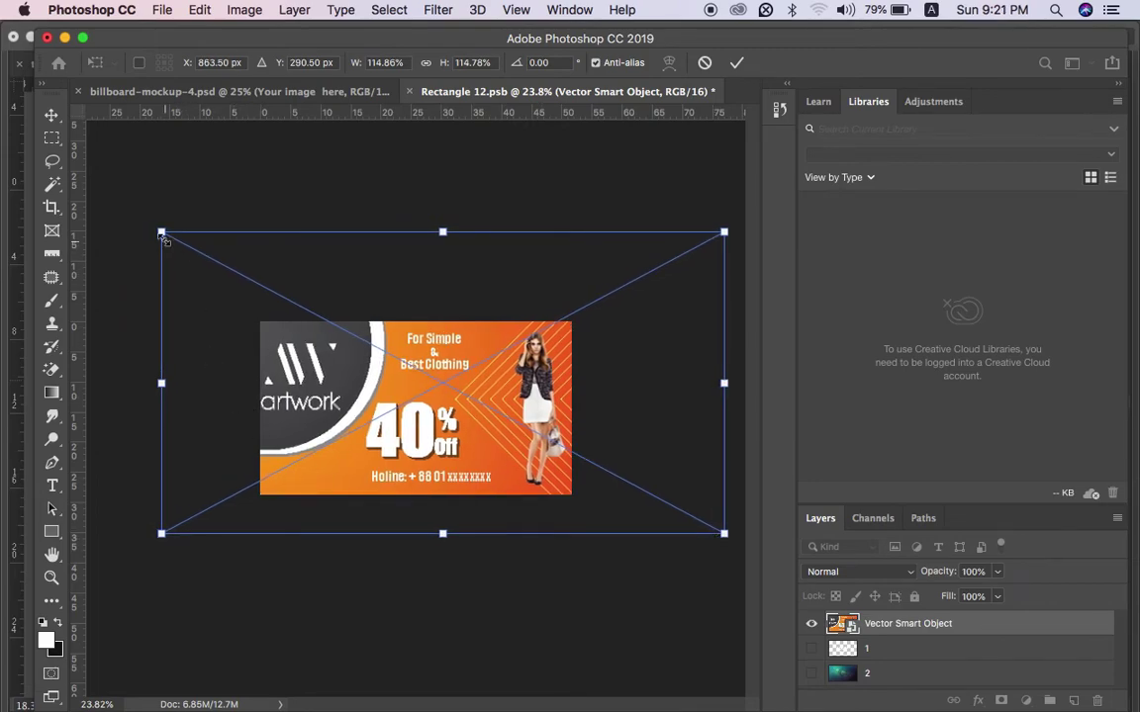
Step: Fine-tune the banner's size and position to cover the canvas, then commit the transform
{"action": "left_click_drag", "start_coordinate": [160, 232], "coordinate": [169, 238]}
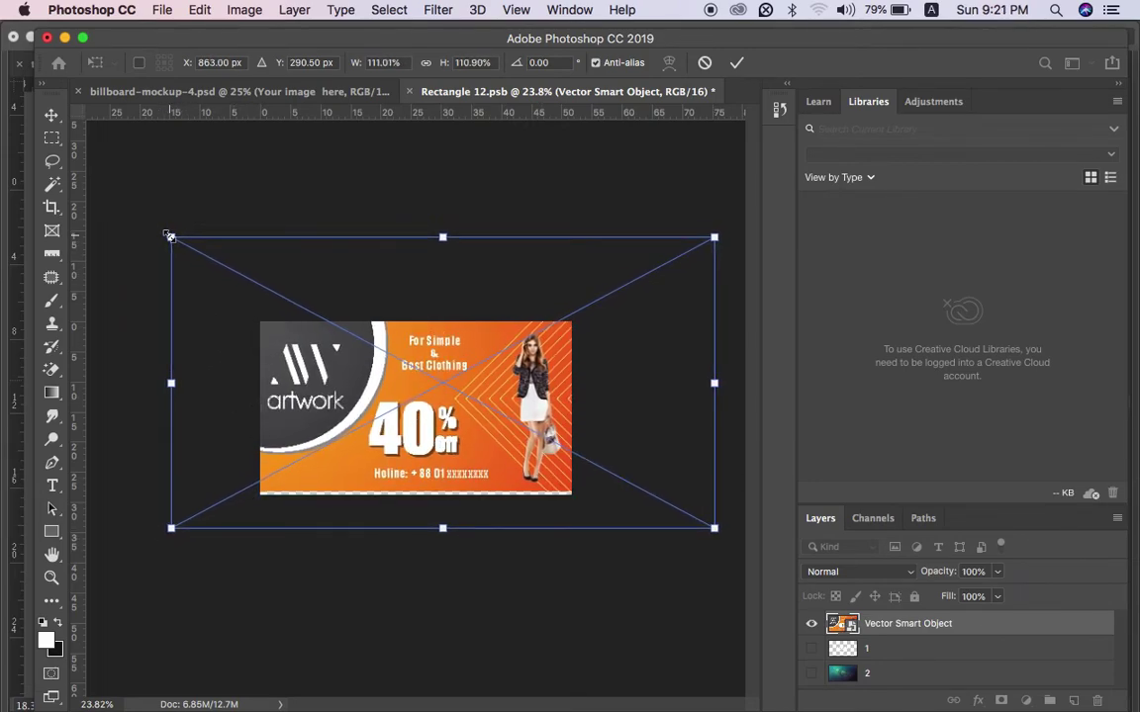
{"action": "key", "text": "Right"}
{"action": "key", "text": "Right"}
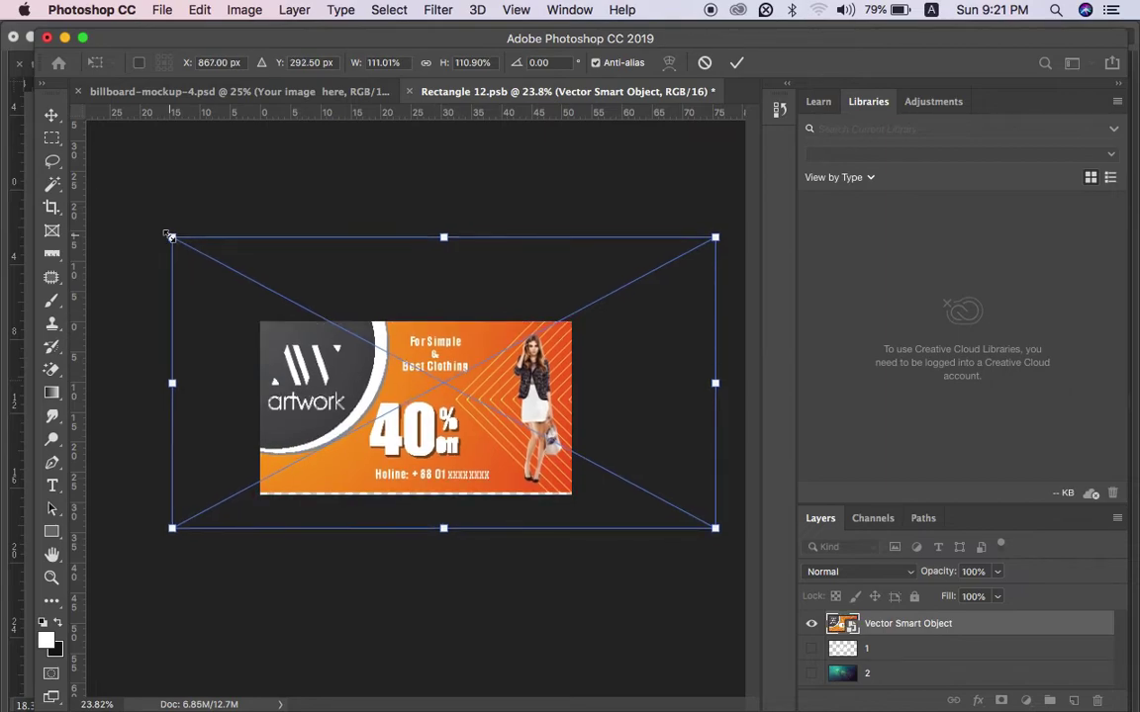
{"action": "key", "text": "Right"}
{"action": "key", "text": "Right"}
{"action": "key", "text": "Right"}
{"action": "key", "text": "Right"}
{"action": "key", "text": "Right"}
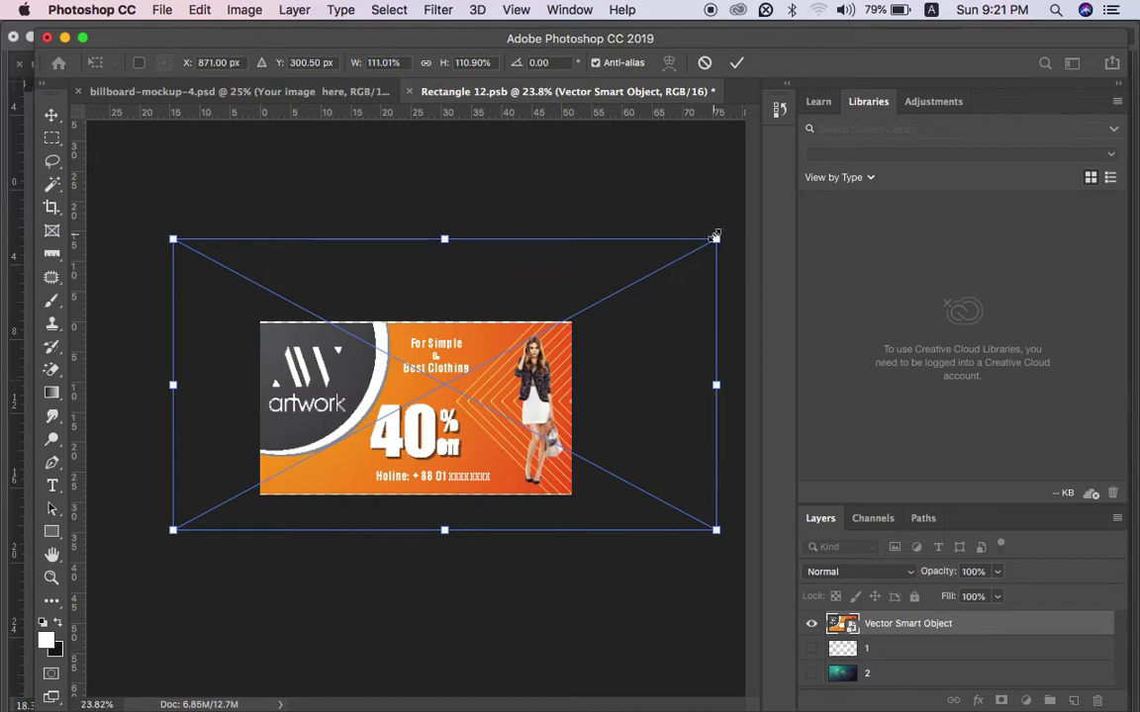
{"action": "left_click_drag", "start_coordinate": [715, 237], "coordinate": [726, 232]}
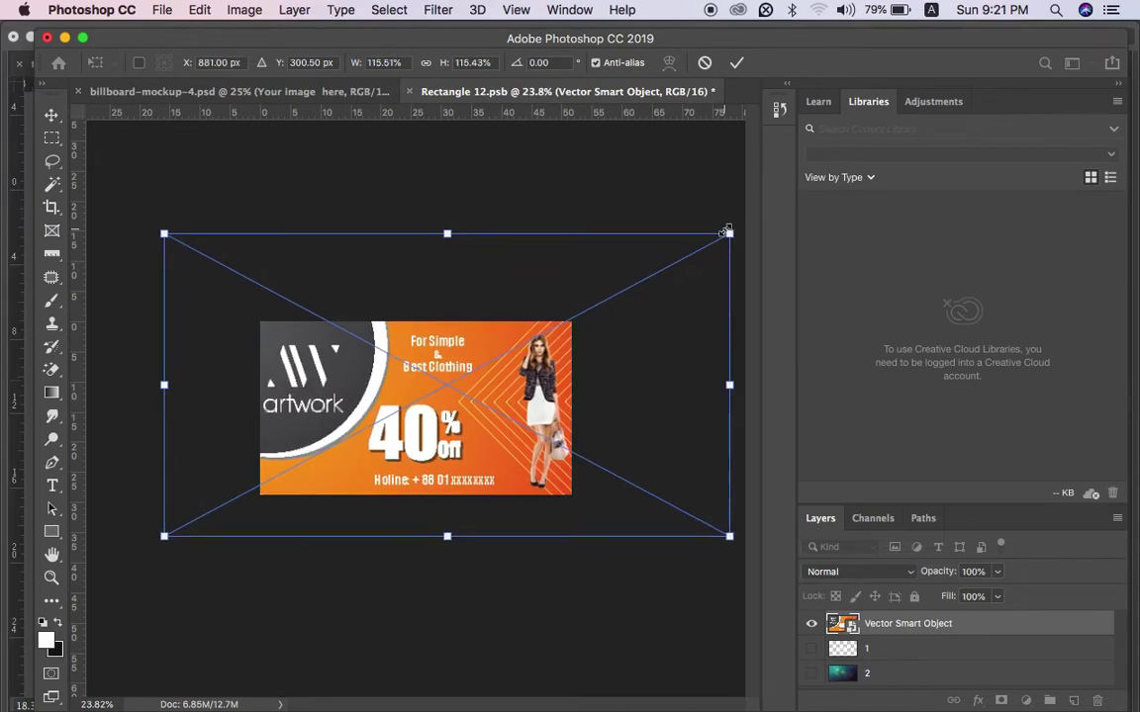
{"action": "key", "text": "shift+Right"}
{"action": "key", "text": "shift+Right"}
{"action": "key", "text": "Return"}
Step: Save the smart object, then hide the Selected by Freepik layer in billboard-mockup-4.psd
{"action": "key", "text": "super+s"}
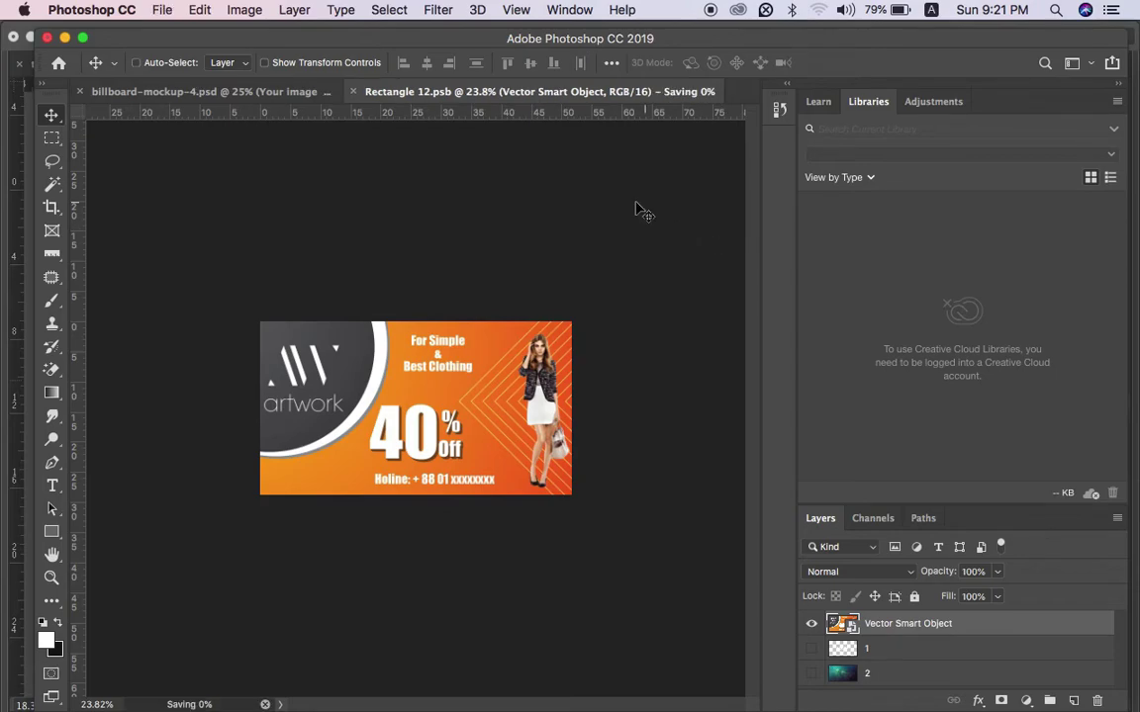
{"action": "left_click", "coordinate": [270, 94]}
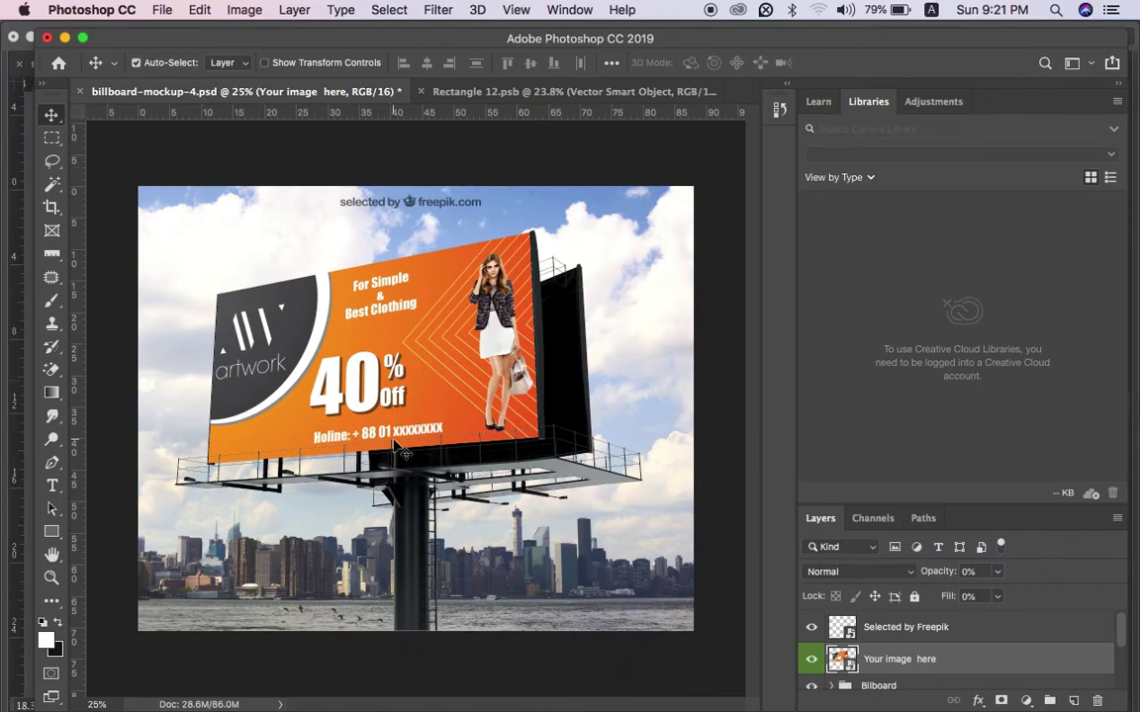
{"action": "scroll", "coordinate": [354, 426], "scroll_direction": "up", "scroll_amount": 2}
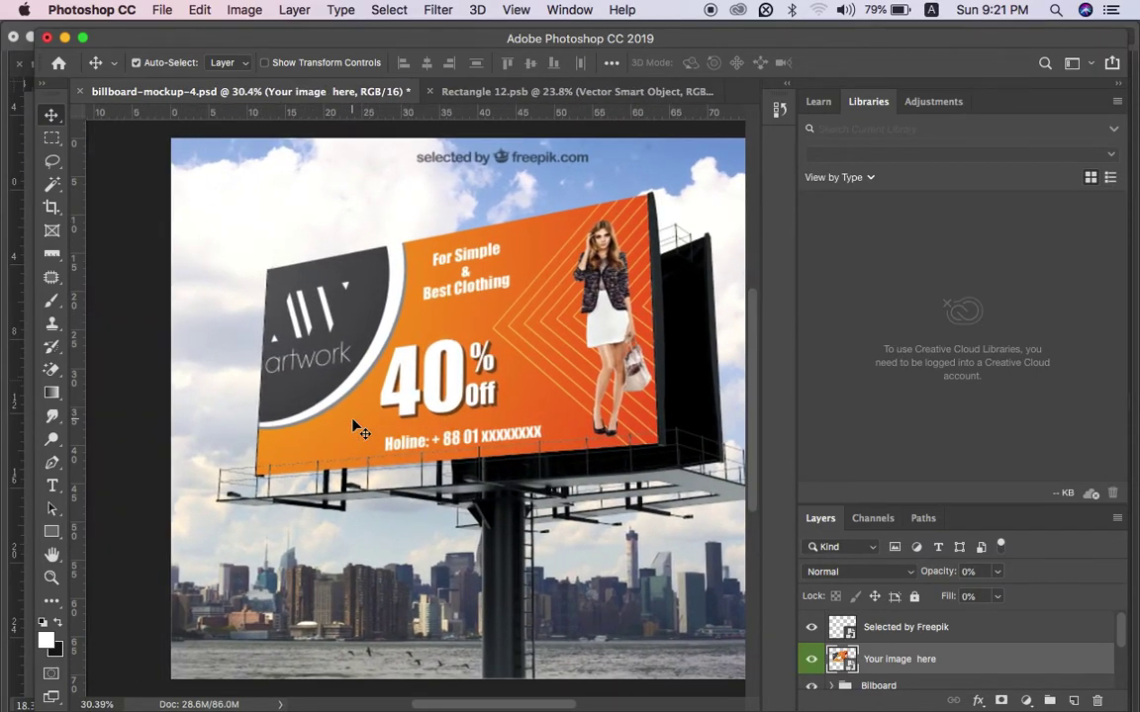
{"action": "scroll", "coordinate": [354, 426], "scroll_direction": "up", "scroll_amount": 1}
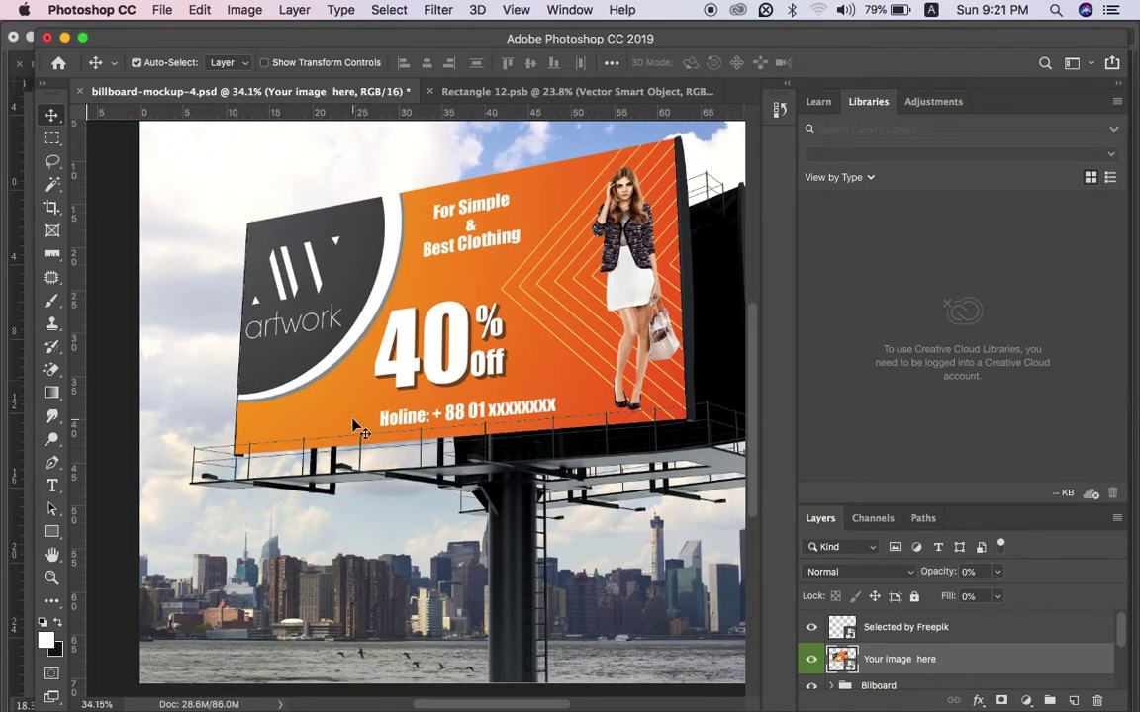
{"action": "left_click", "coordinate": [811, 627]}
{"action": "scroll", "coordinate": [645, 549], "scroll_direction": "down", "scroll_amount": 1}
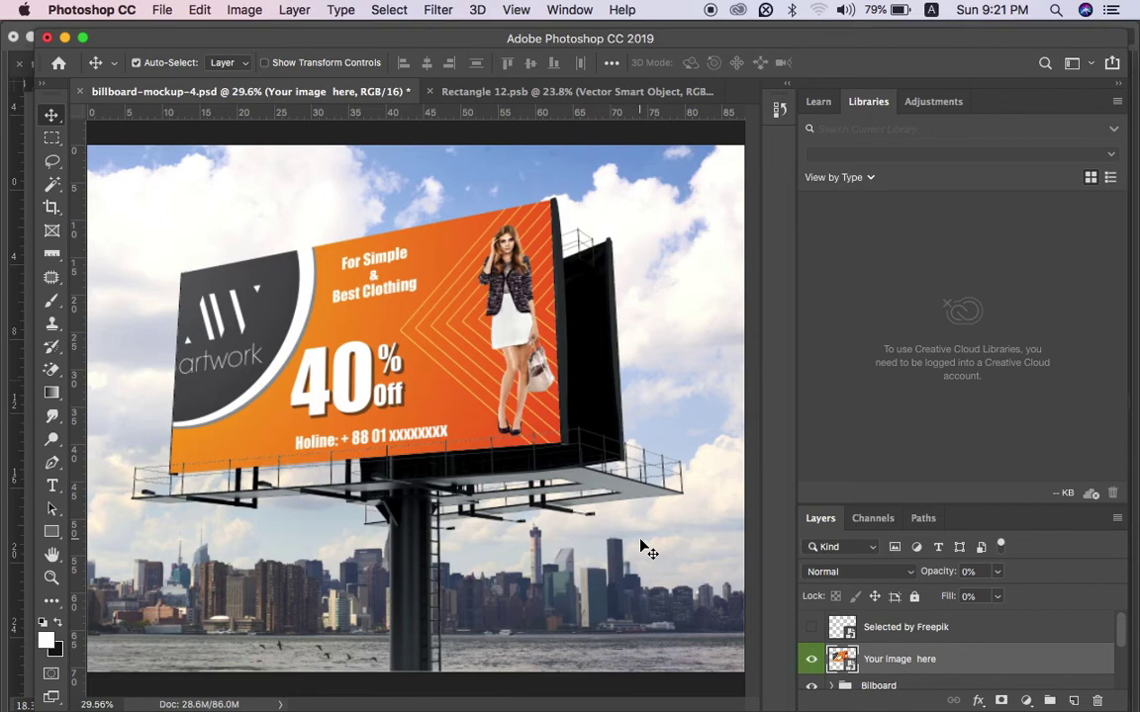